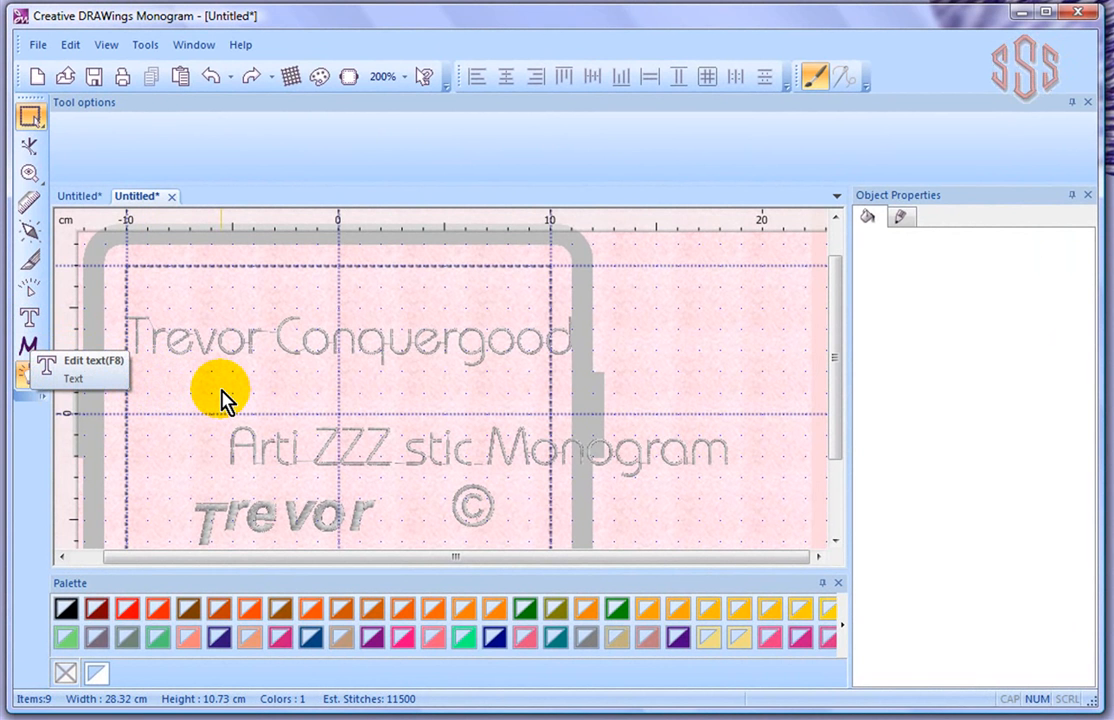
Step: Select all the existing lettering in the design and delete it
scroll(220, 400, down, 1)
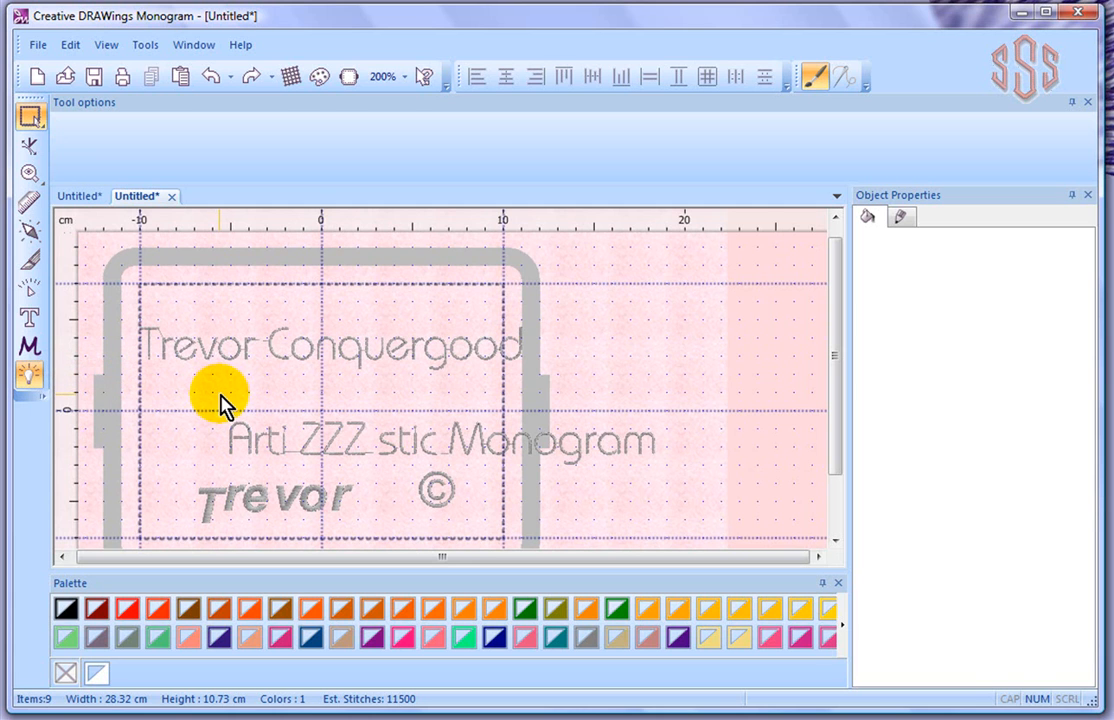
click(71, 45)
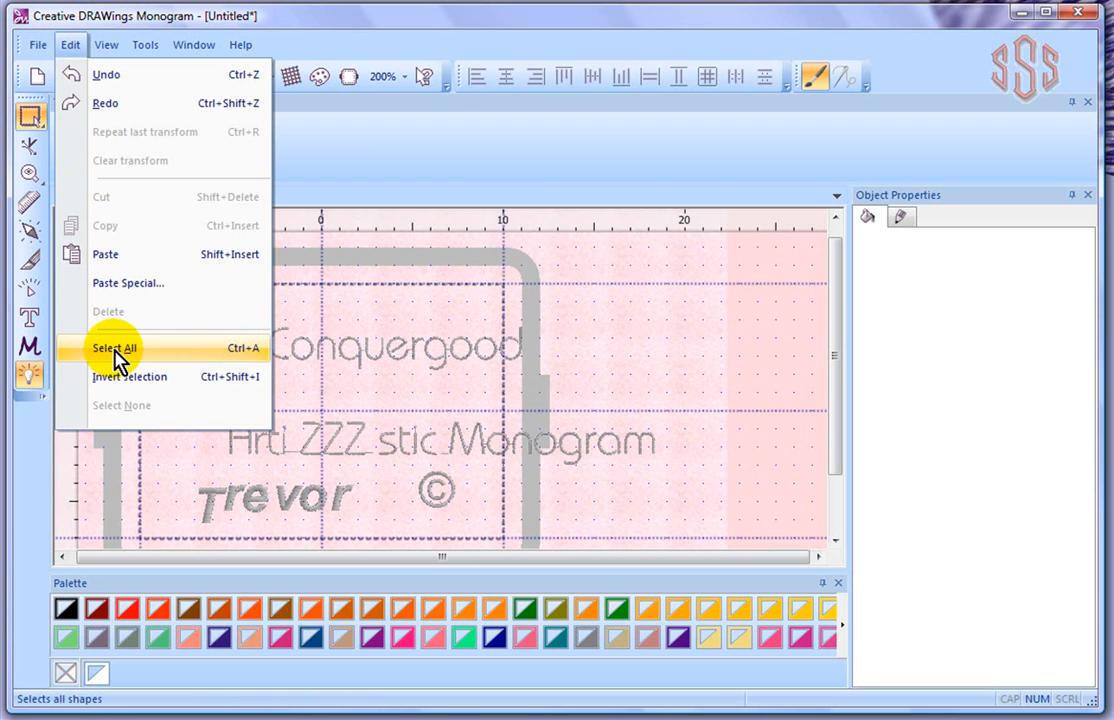
click(242, 352)
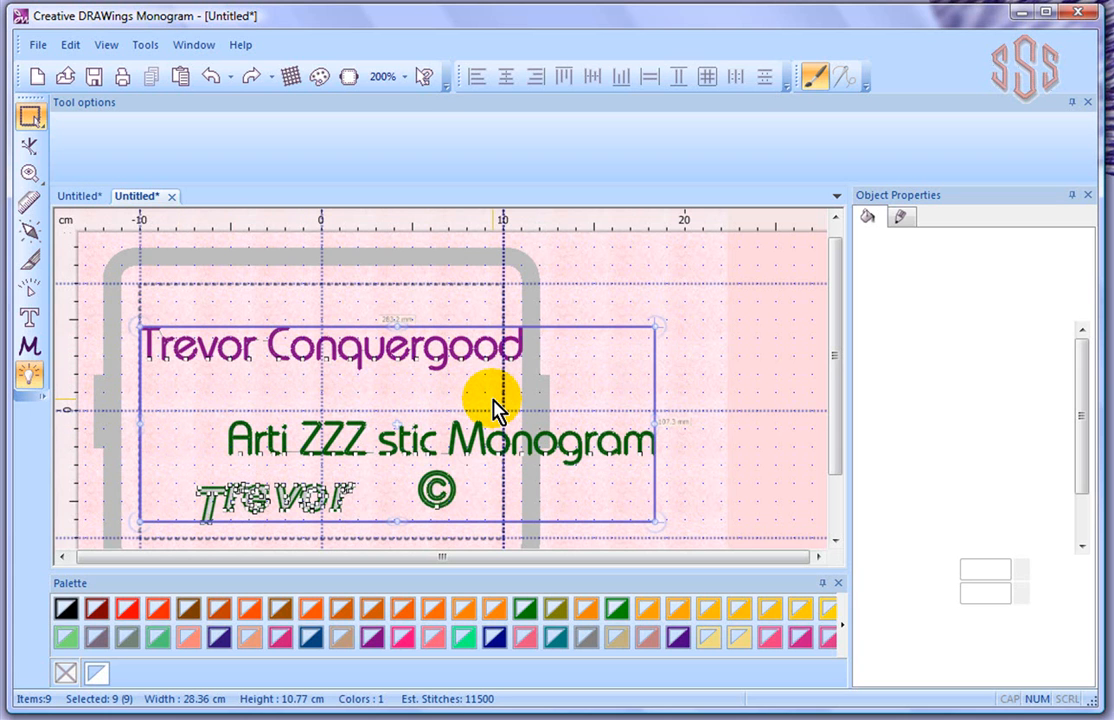
key(Delete)
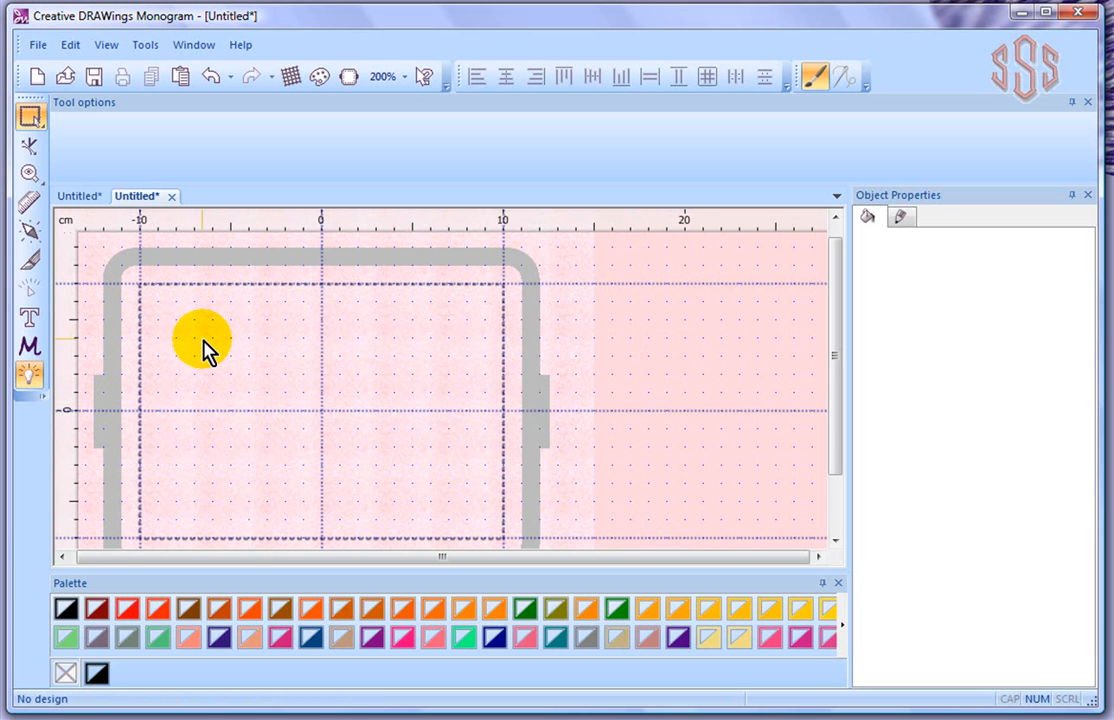
Step: Create an ABC monogram in Arial Narrow with Template 04, about 9.75 by 9.26 cm, in the left half of the hoop
click(30, 350)
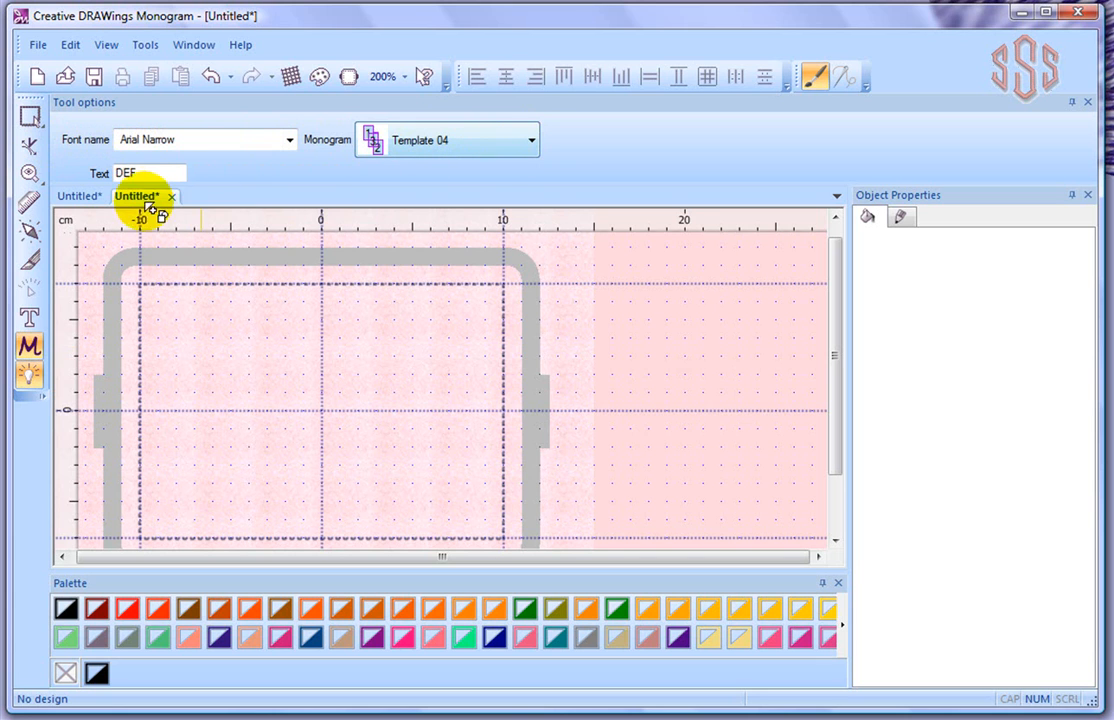
drag(148, 172, 75, 190)
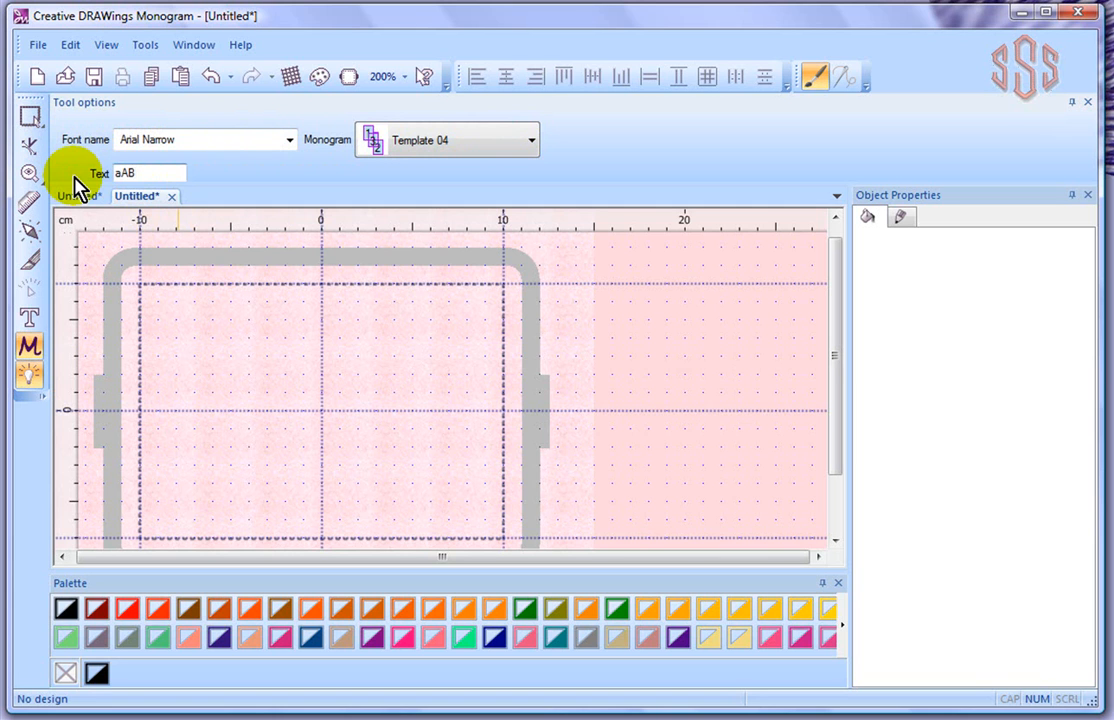
drag(154, 172, 62, 180)
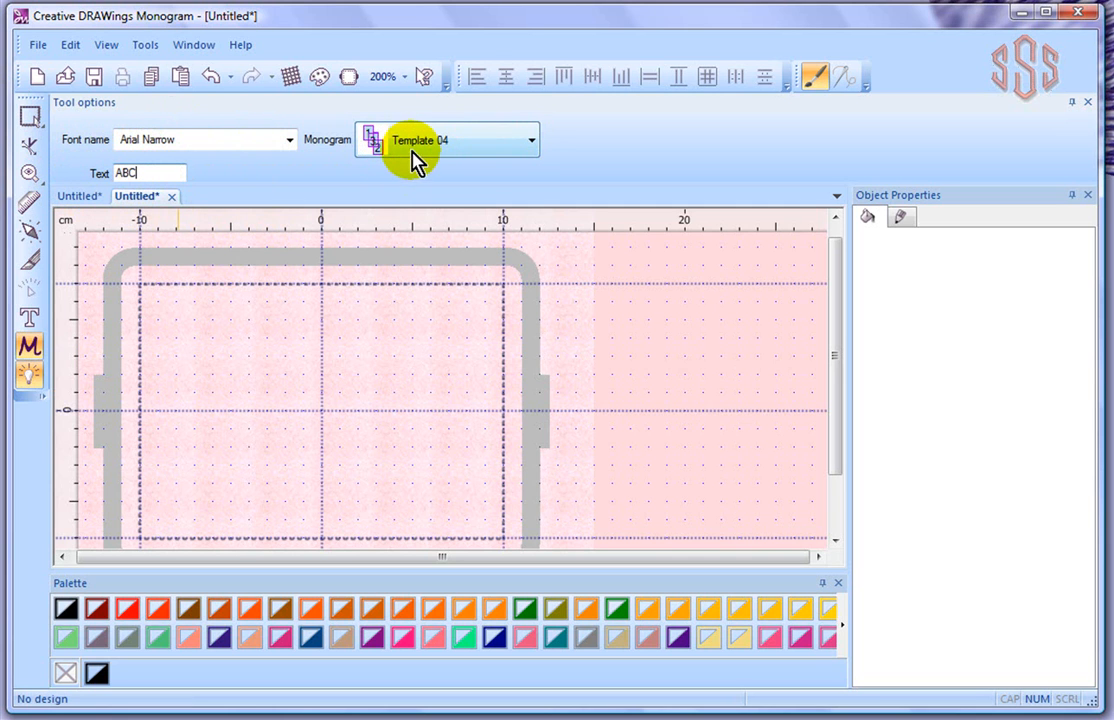
click(533, 150)
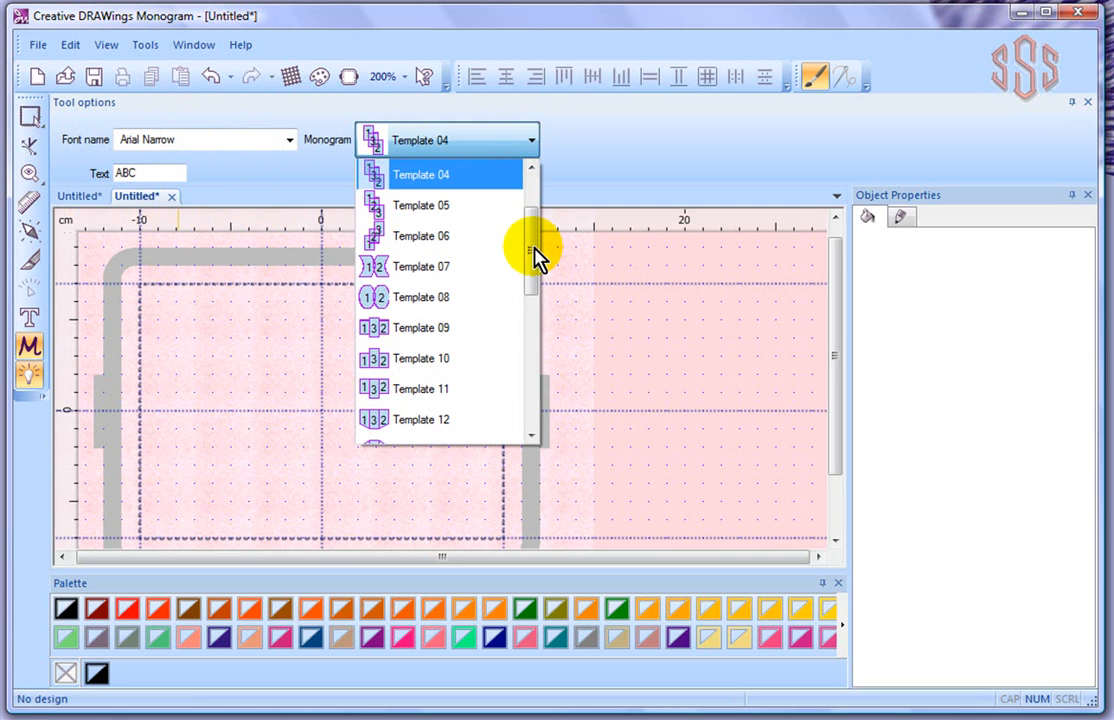
drag(535, 248, 532, 187)
click(440, 268)
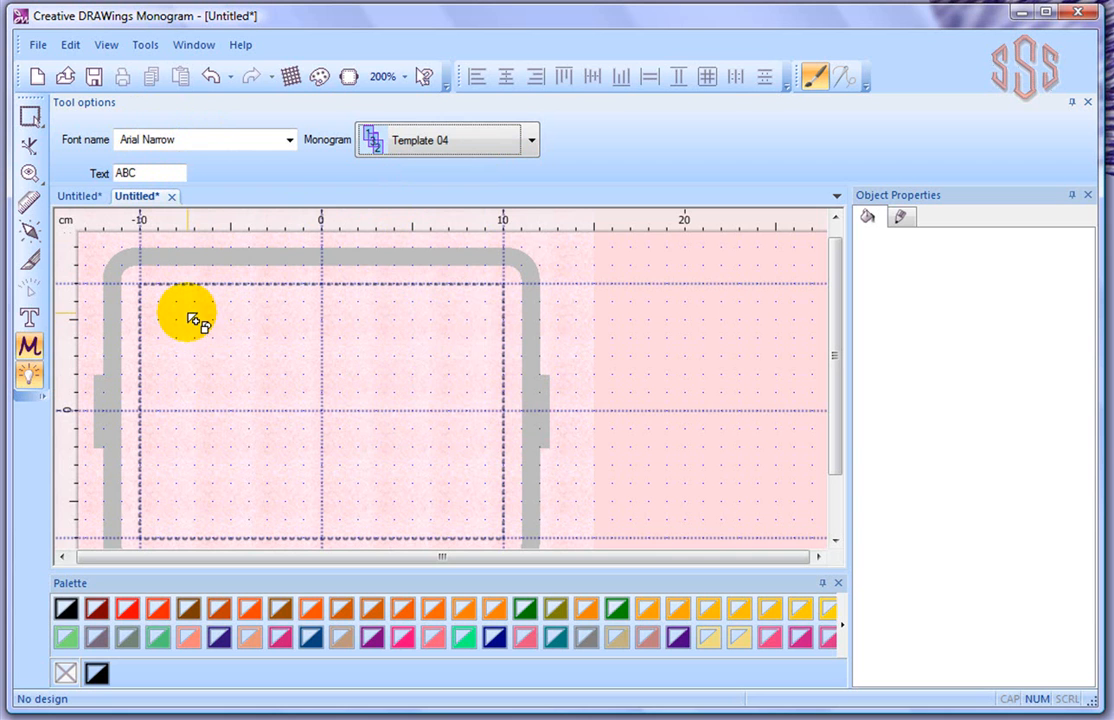
drag(201, 325, 370, 482)
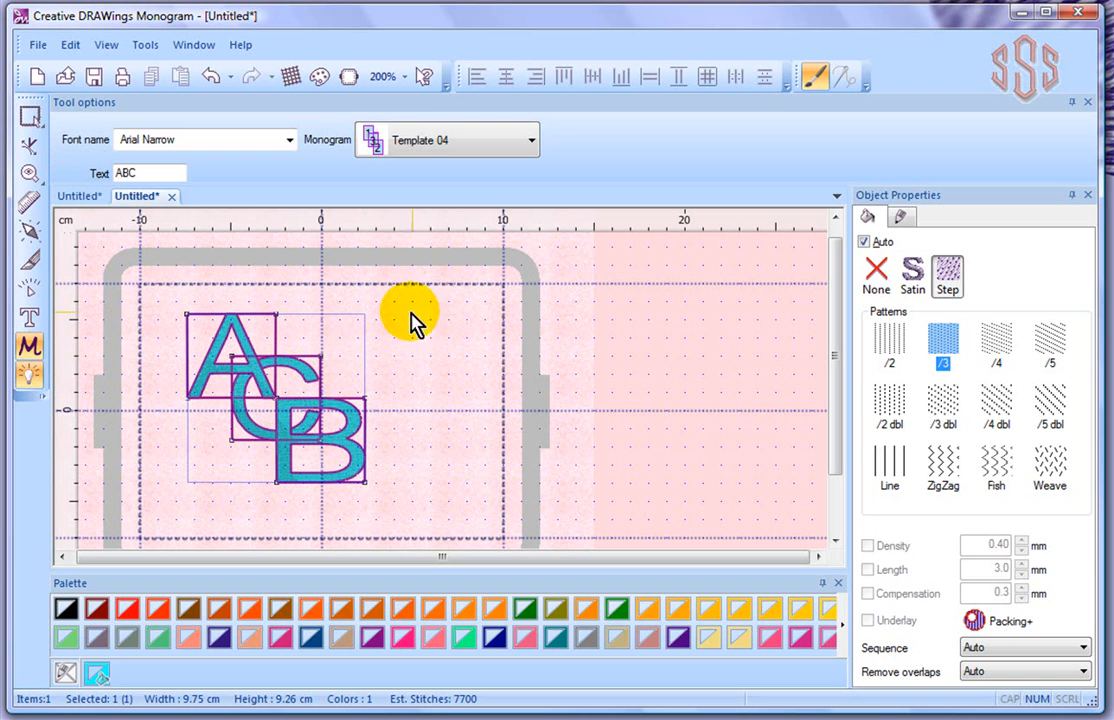
Step: Draw a smaller ABC monogram, about 4.5 by 5.4 cm, beside the large one and deselect it
drag(406, 318, 499, 410)
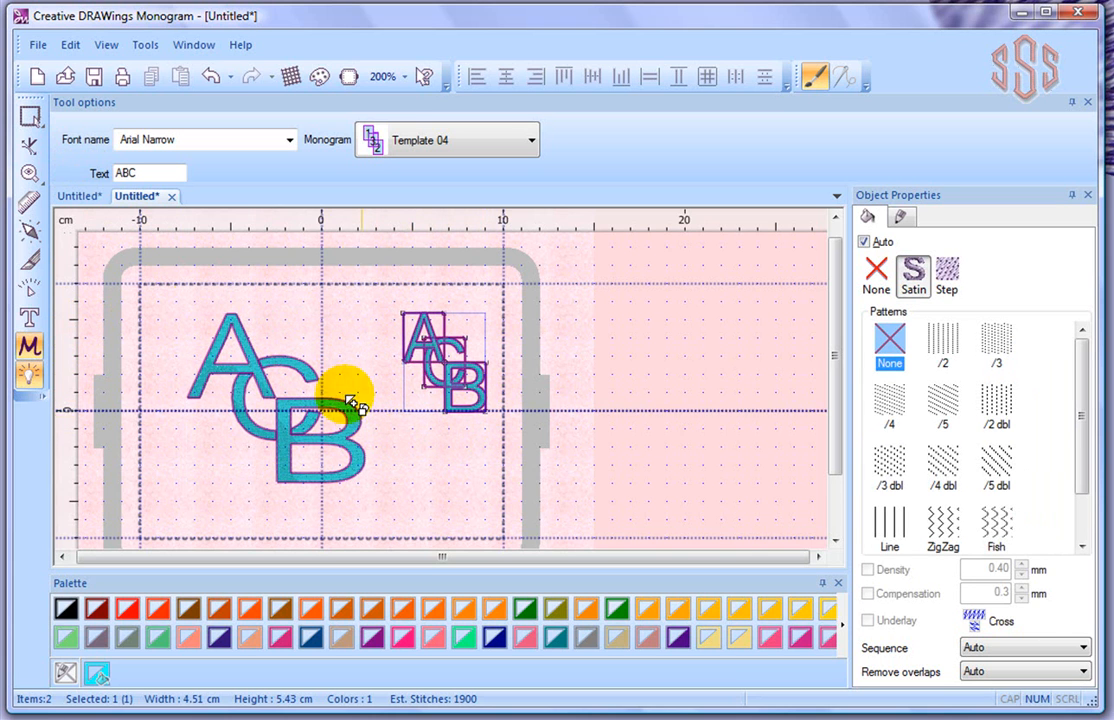
click(30, 118)
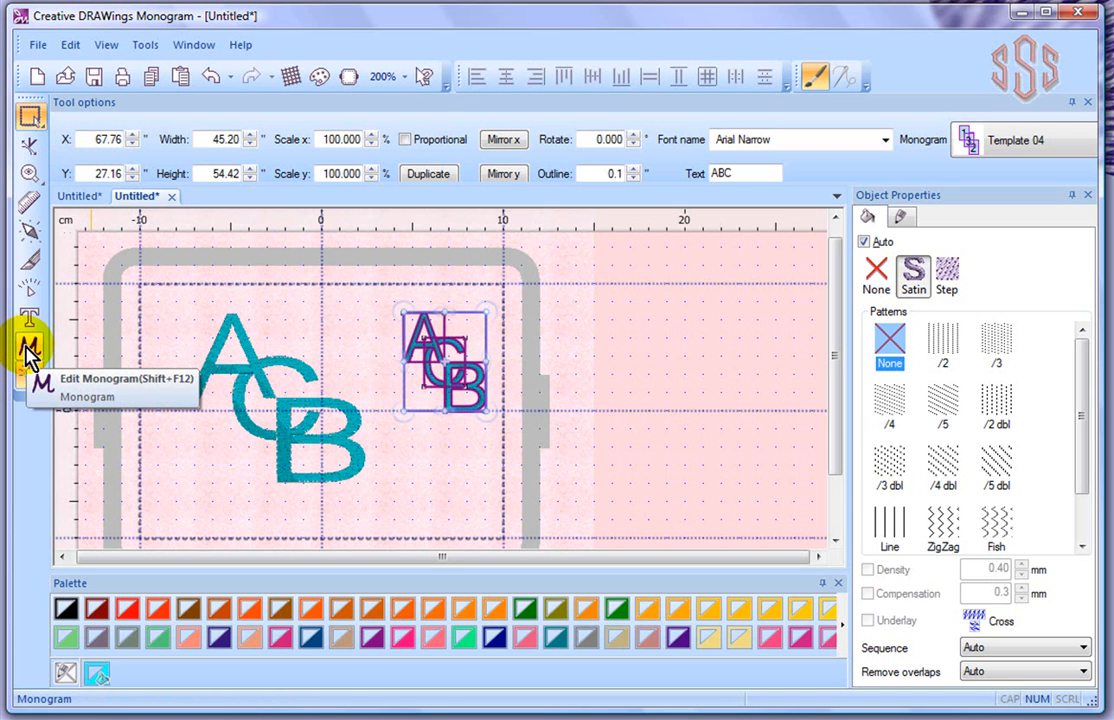
click(155, 495)
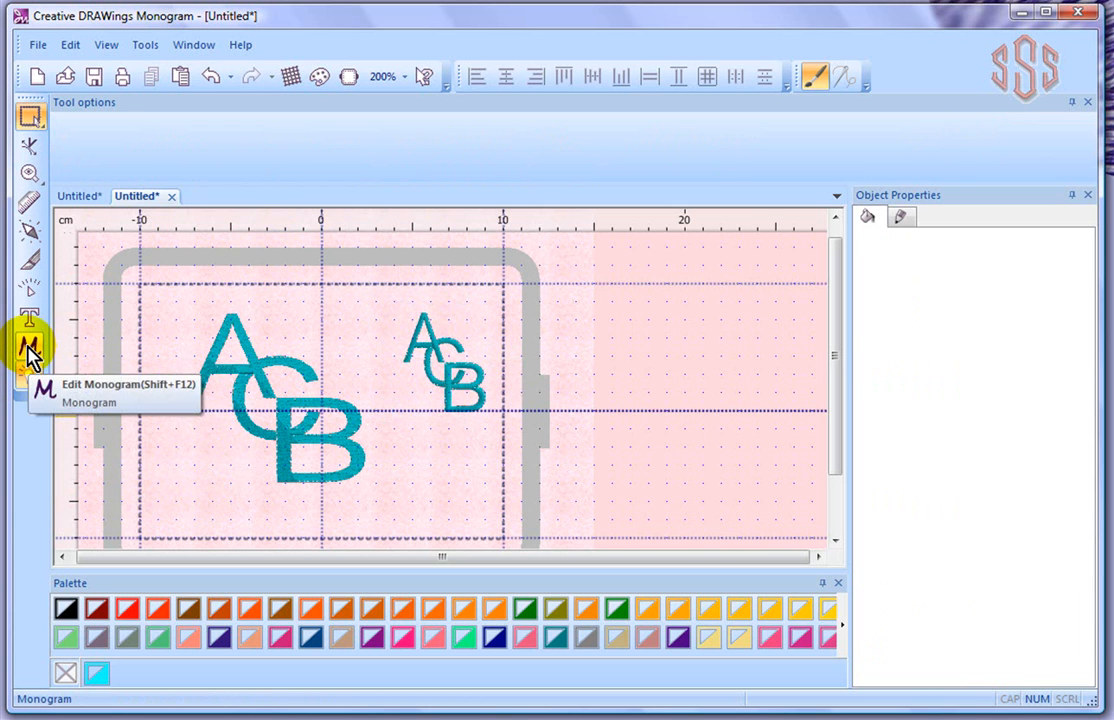
Step: Create a DEF monogram with Template 05, about 7.8 by 10.3 cm, outside the hoop's right edge
click(29, 348)
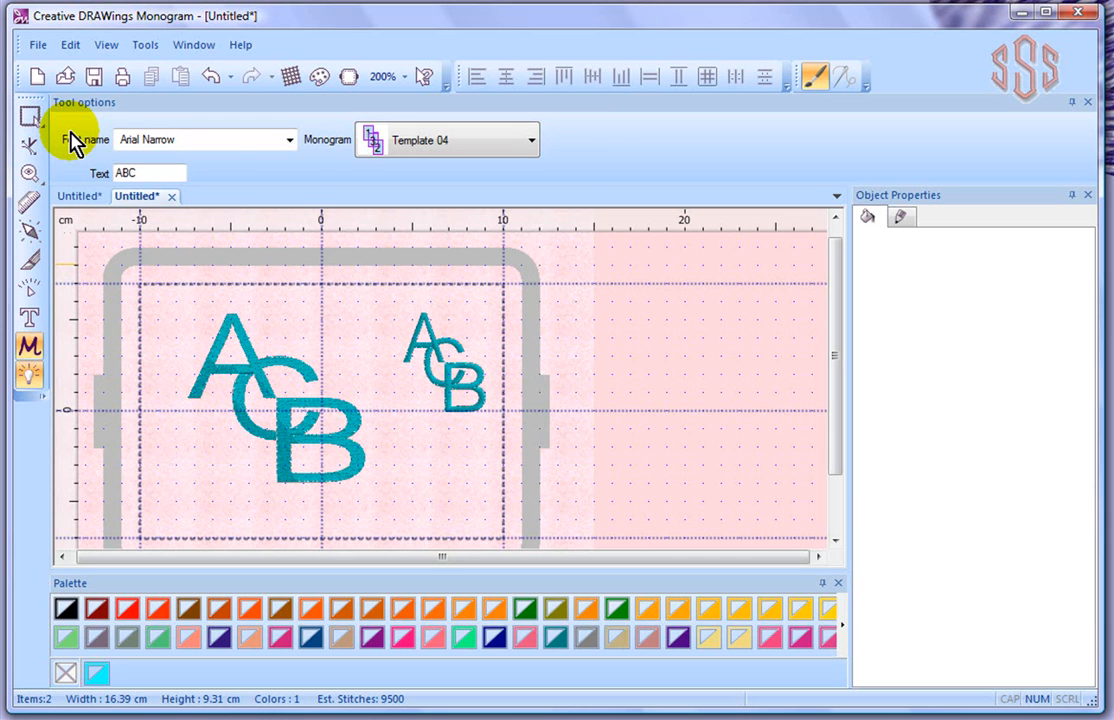
click(28, 350)
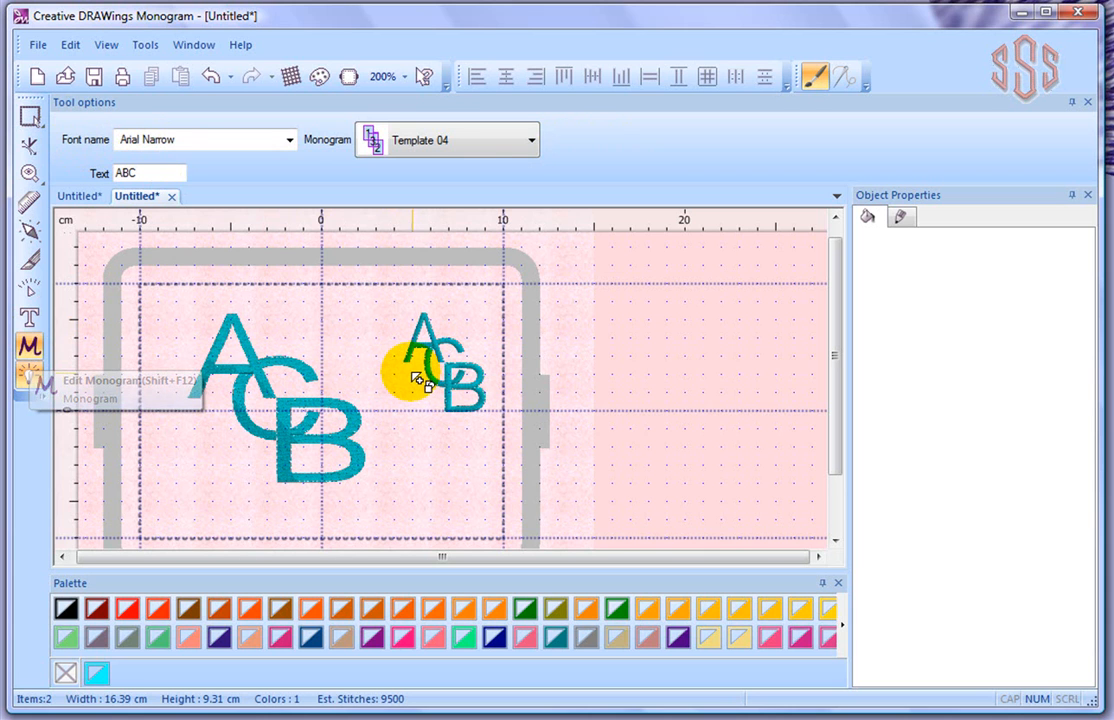
click(140, 174)
drag(143, 174, 117, 174)
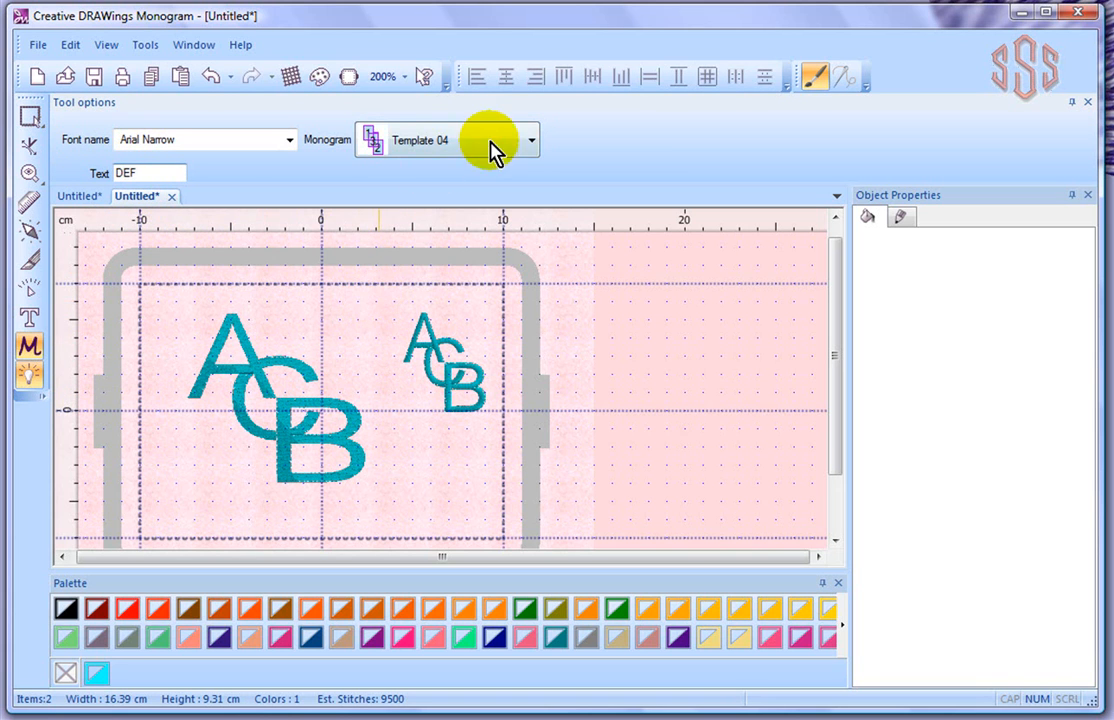
click(531, 141)
click(450, 203)
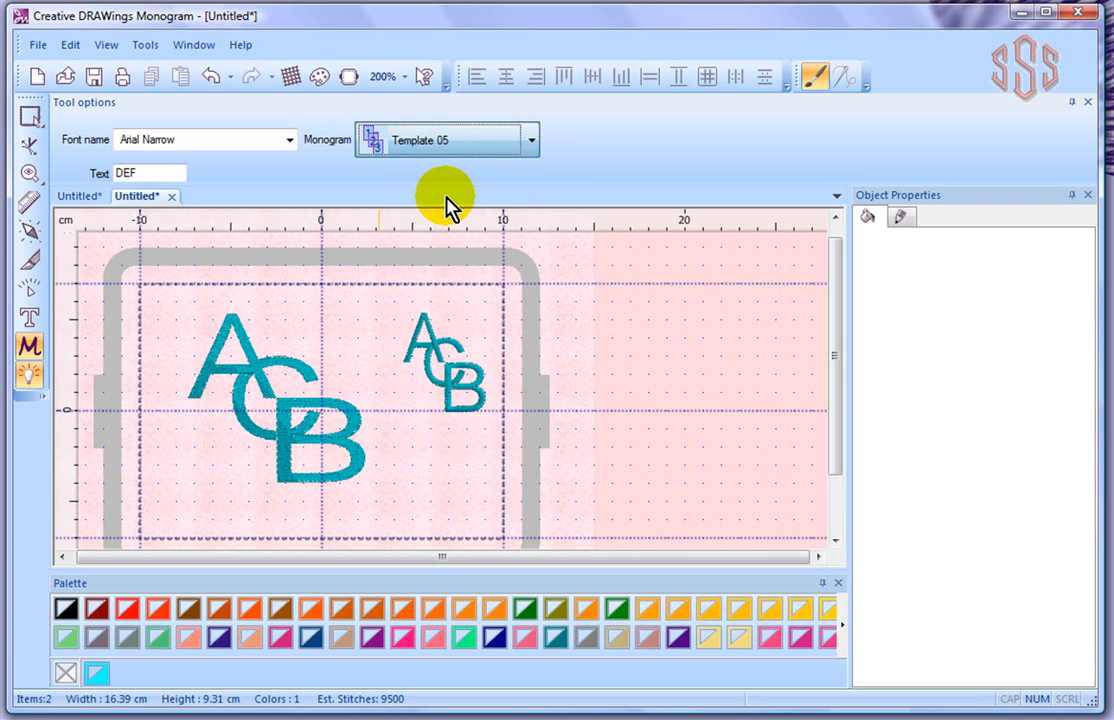
drag(620, 316, 763, 507)
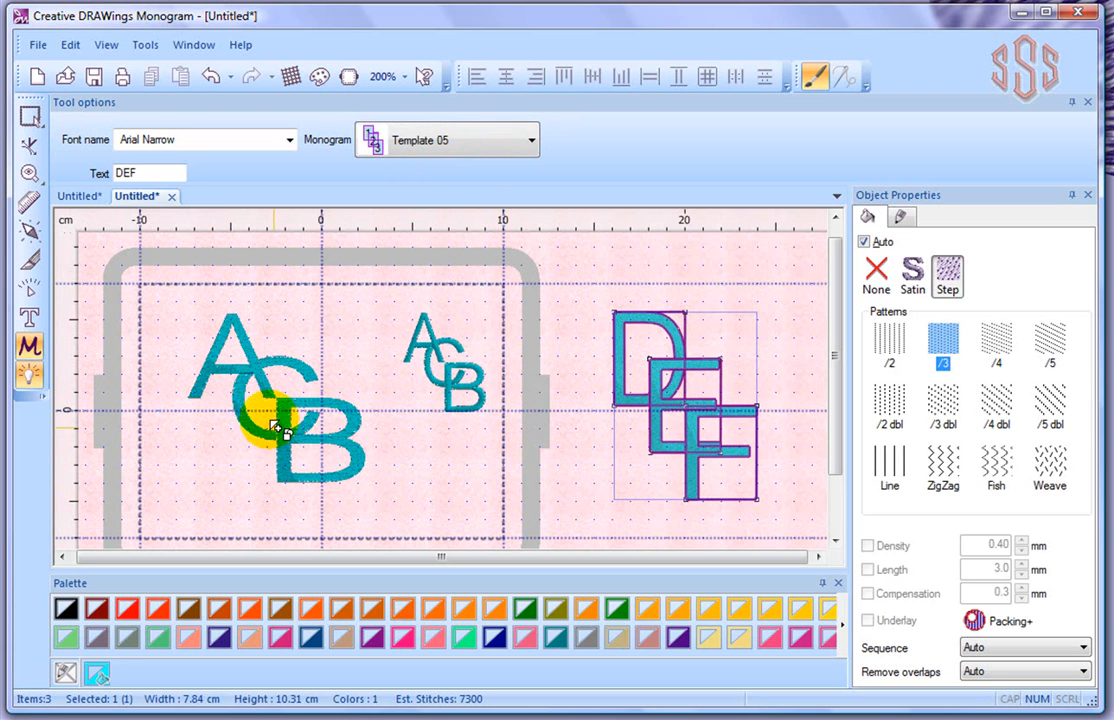
Step: Select the small and the large ABC monogram in turn to compare their size and template settings
click(30, 118)
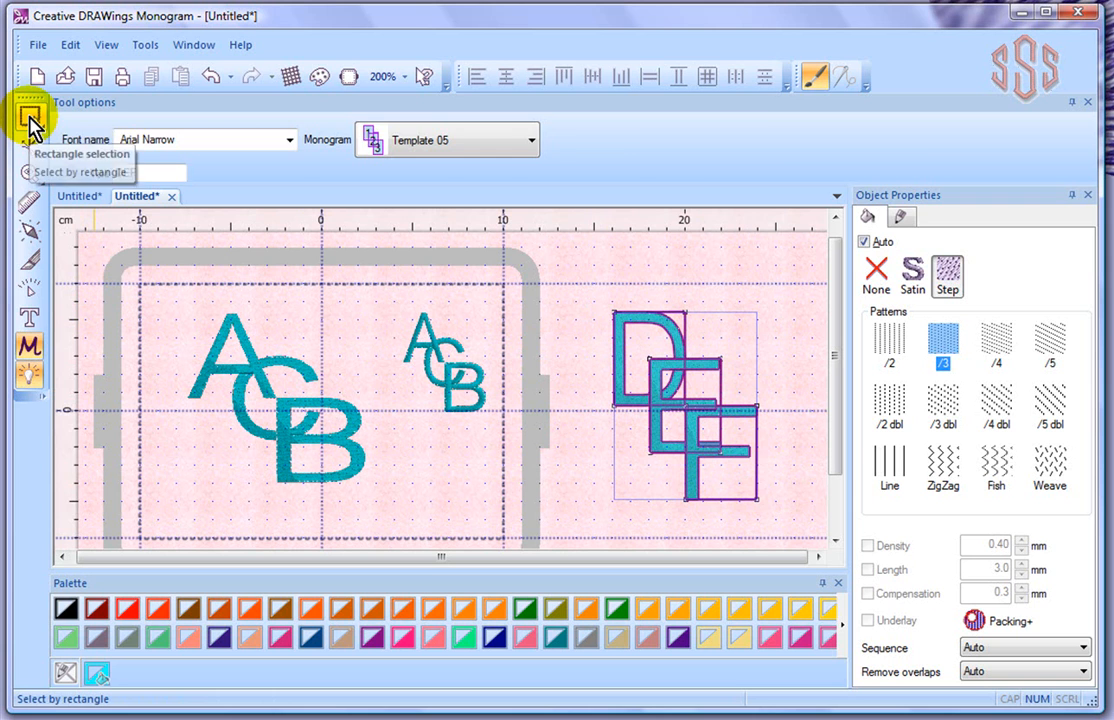
click(29, 119)
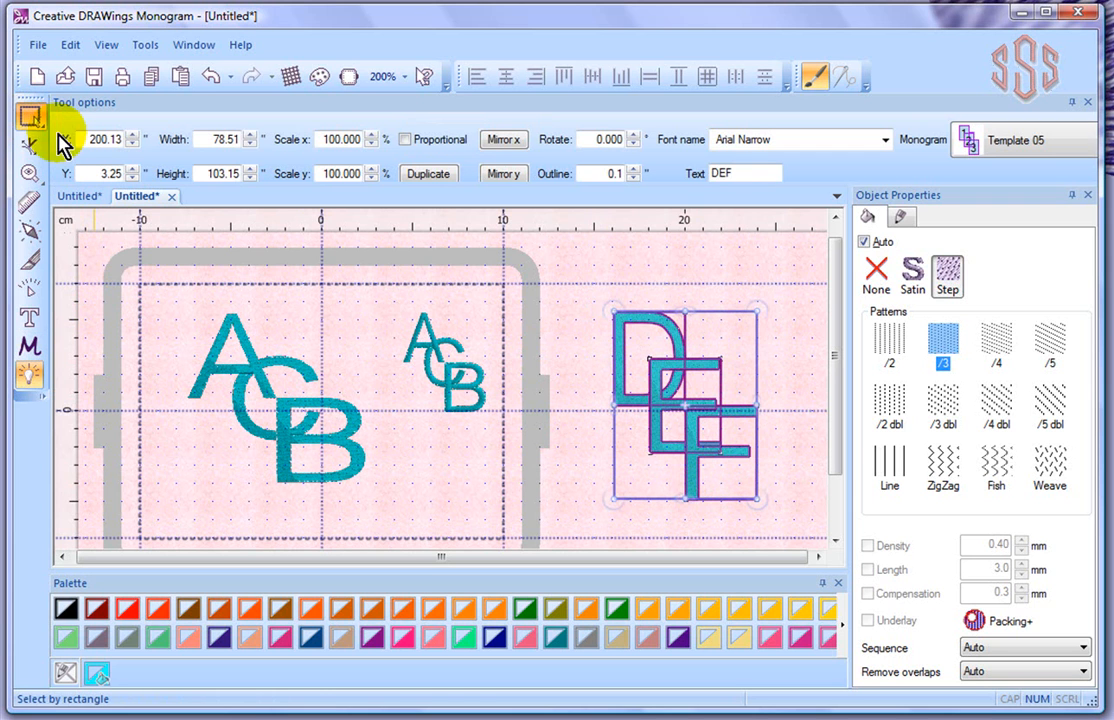
click(455, 355)
click(455, 355)
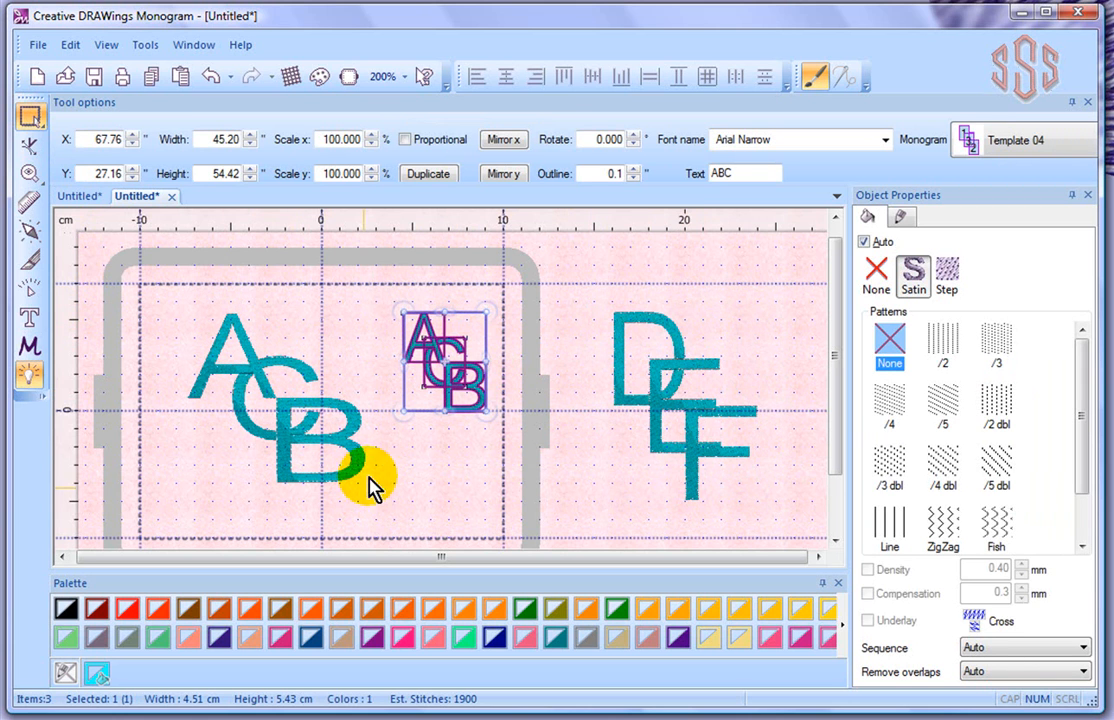
click(280, 368)
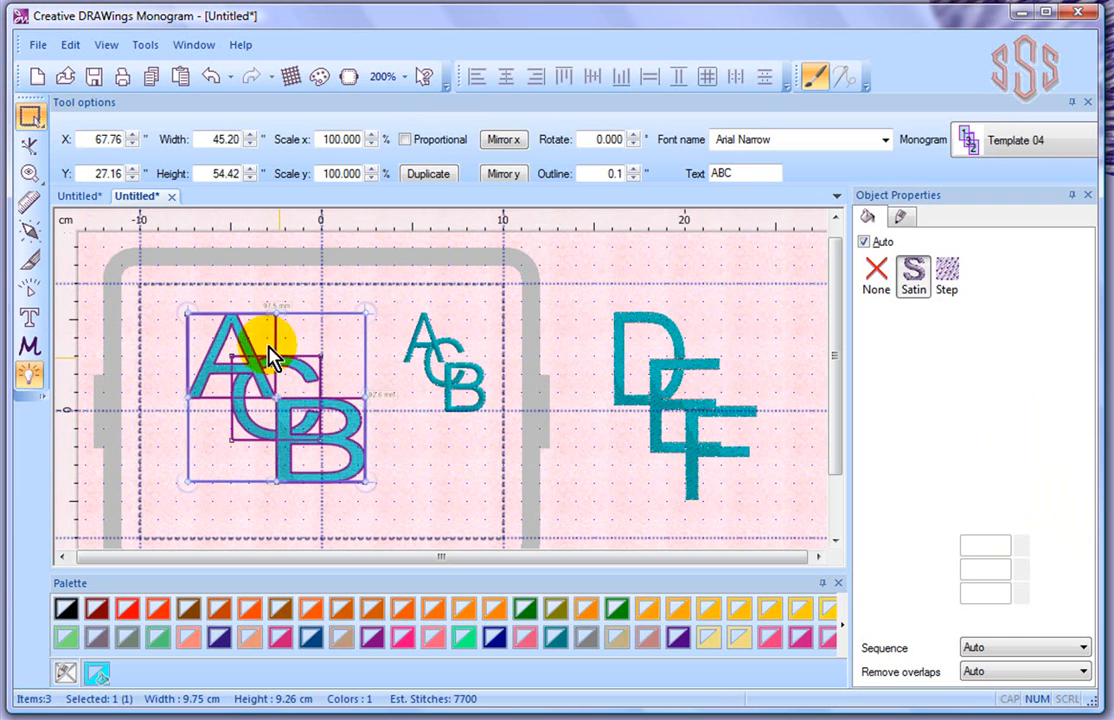
click(222, 366)
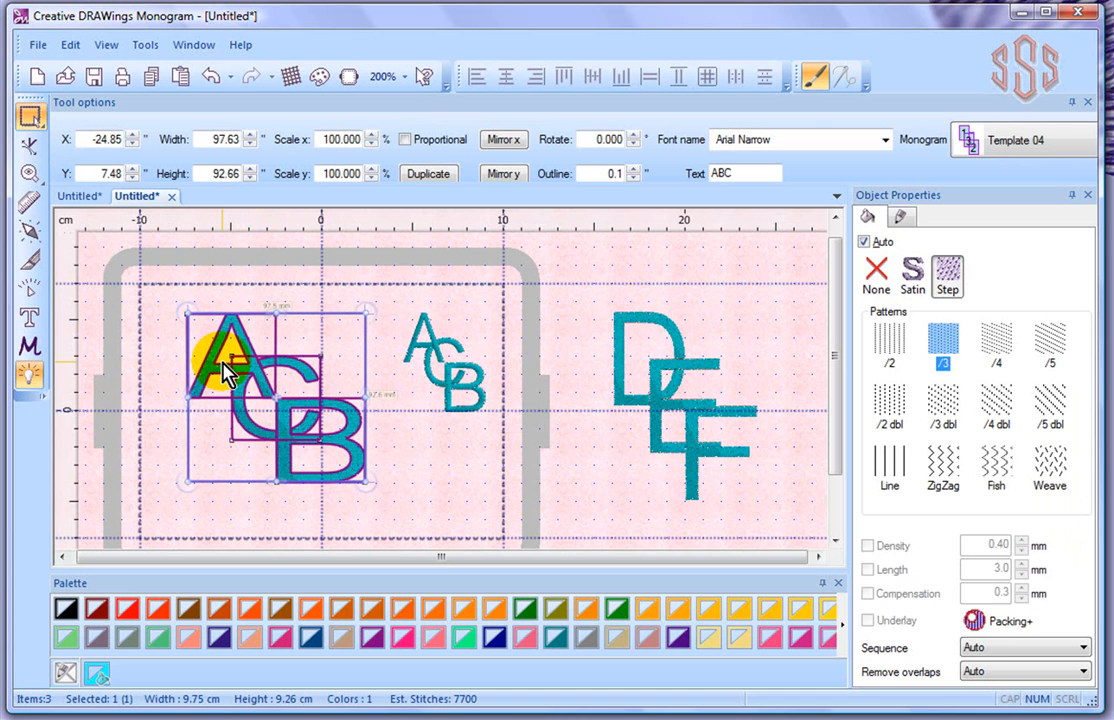
click(184, 436)
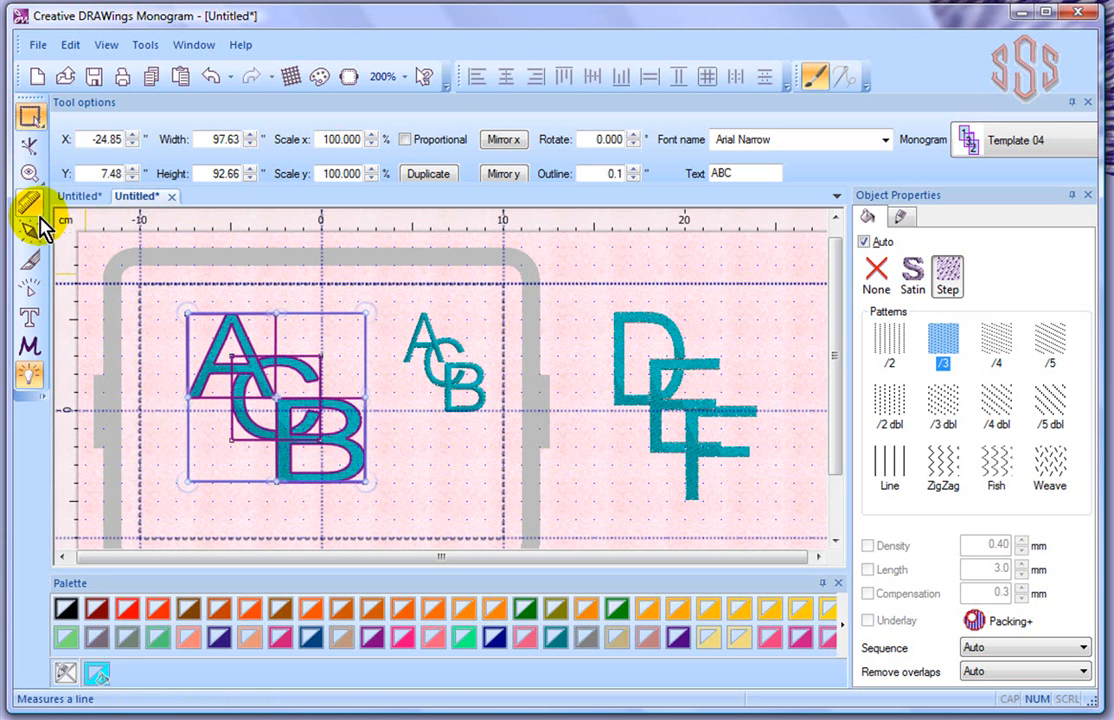
Step: Enlarge, narrow and skew the small ABC monogram to about 5.2 cm wide and 13.1 cm high
click(452, 354)
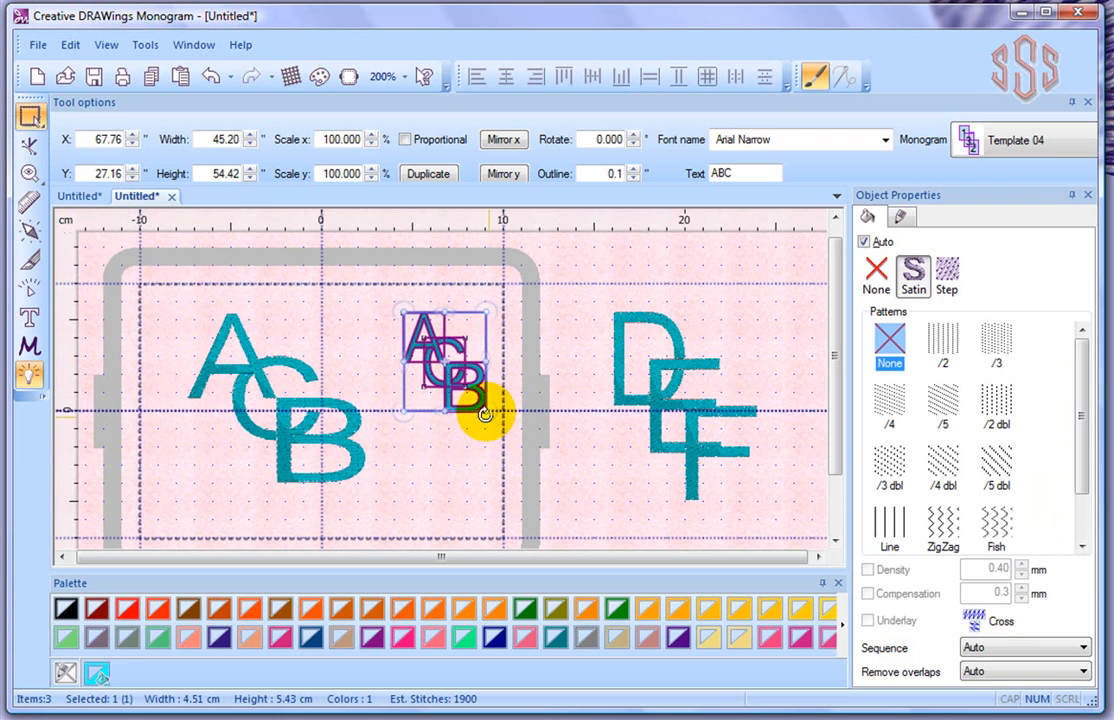
drag(486, 410, 542, 478)
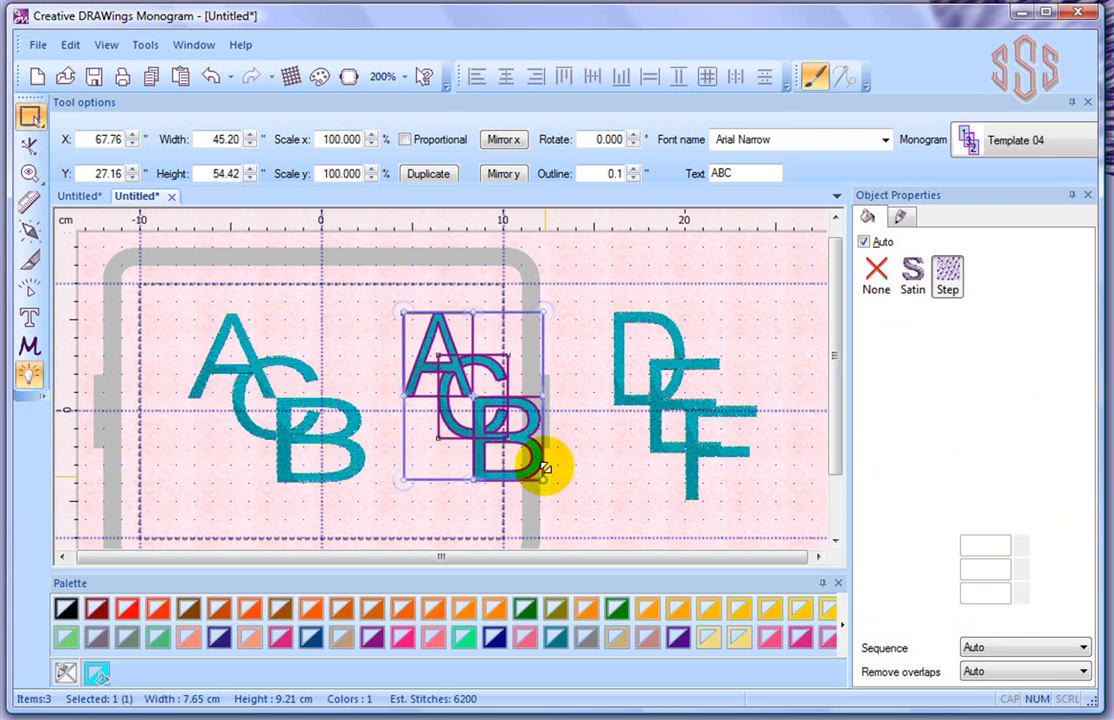
drag(543, 397, 493, 396)
drag(513, 316, 444, 308)
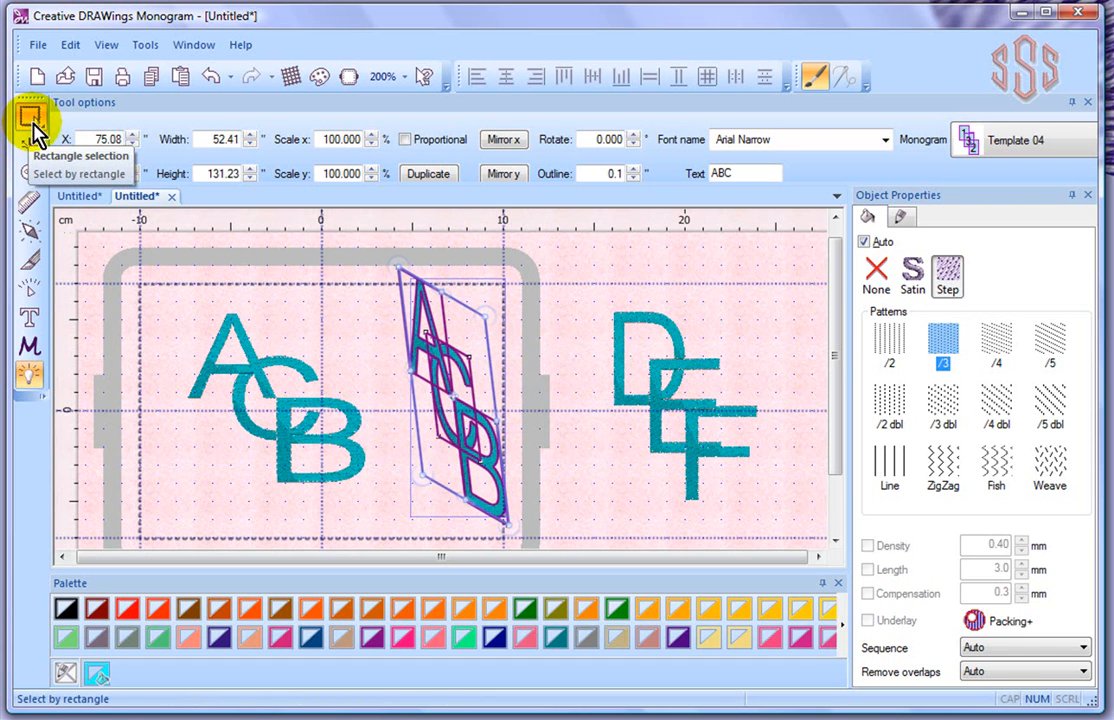
click(490, 297)
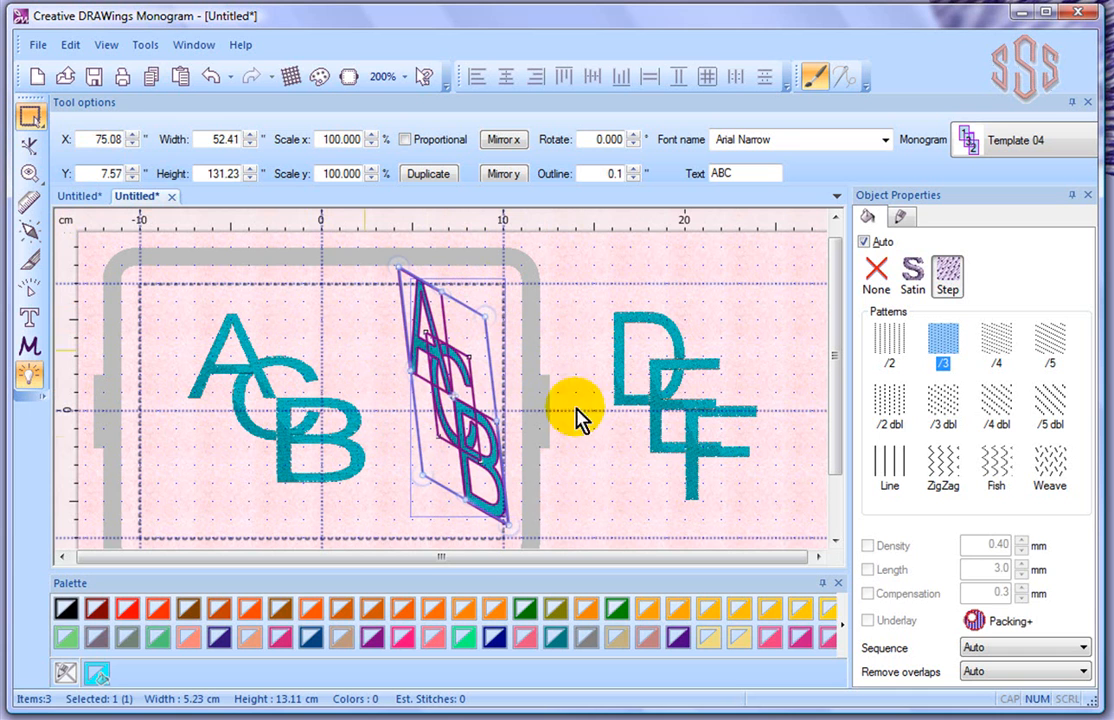
Step: Edit the DEF monogram's frame by pulling the D's upper-left node outward and bending its left edge into a curve
click(680, 365)
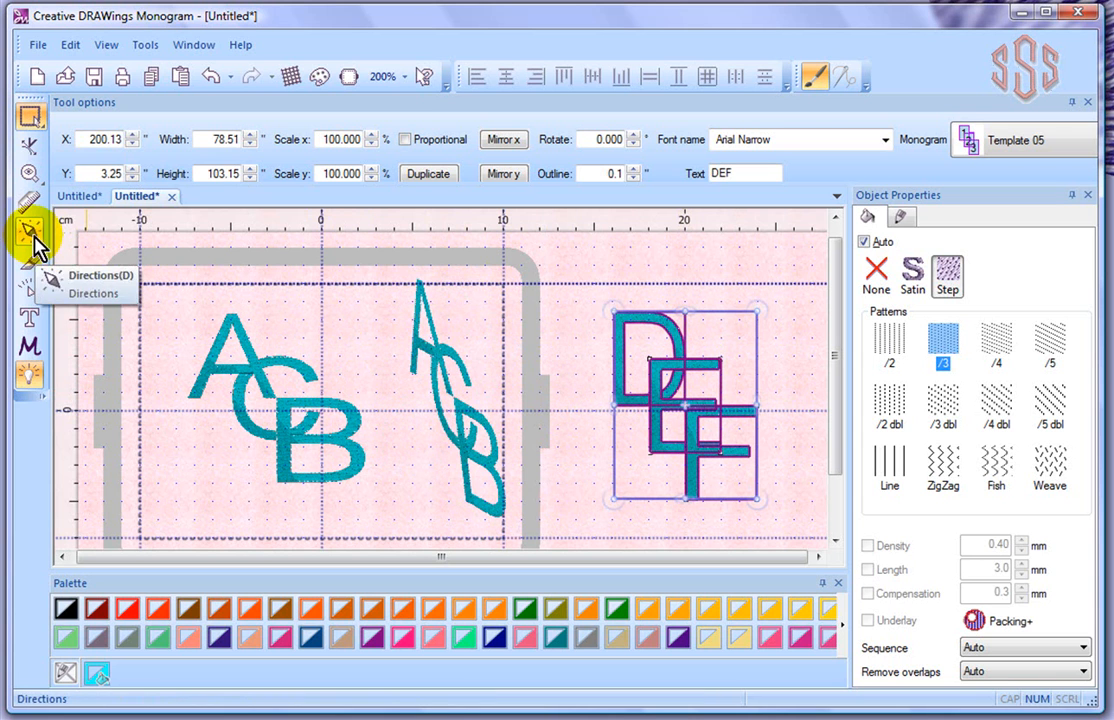
click(27, 152)
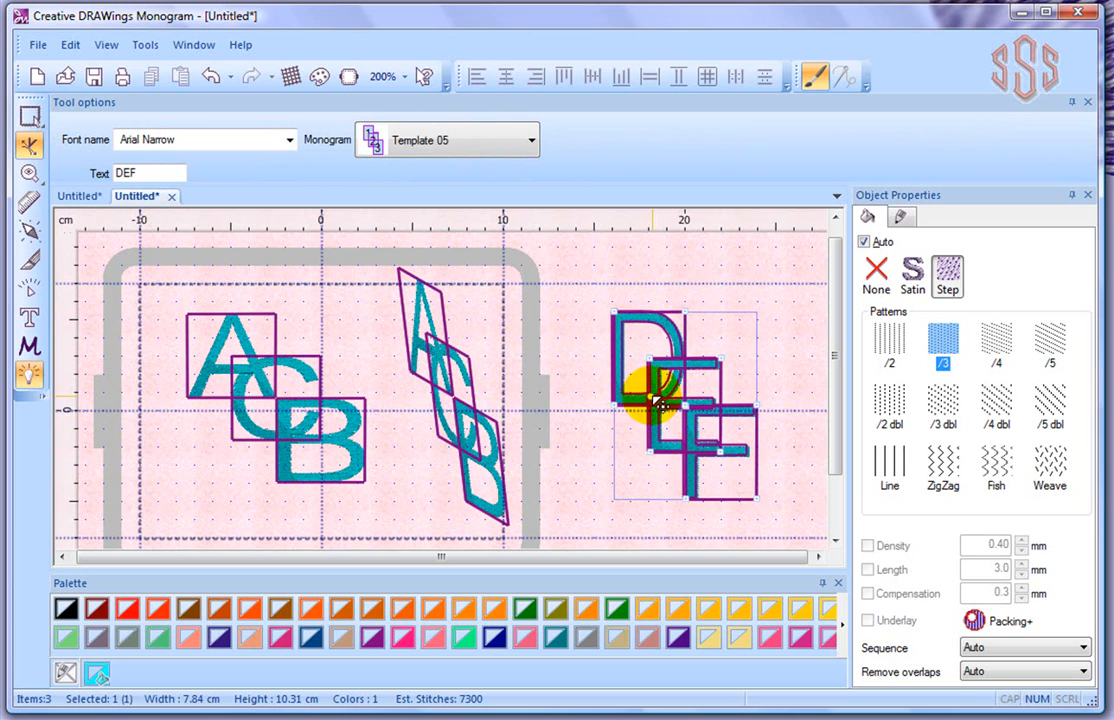
scroll(655, 400, up, 4)
scroll(655, 400, up, 1)
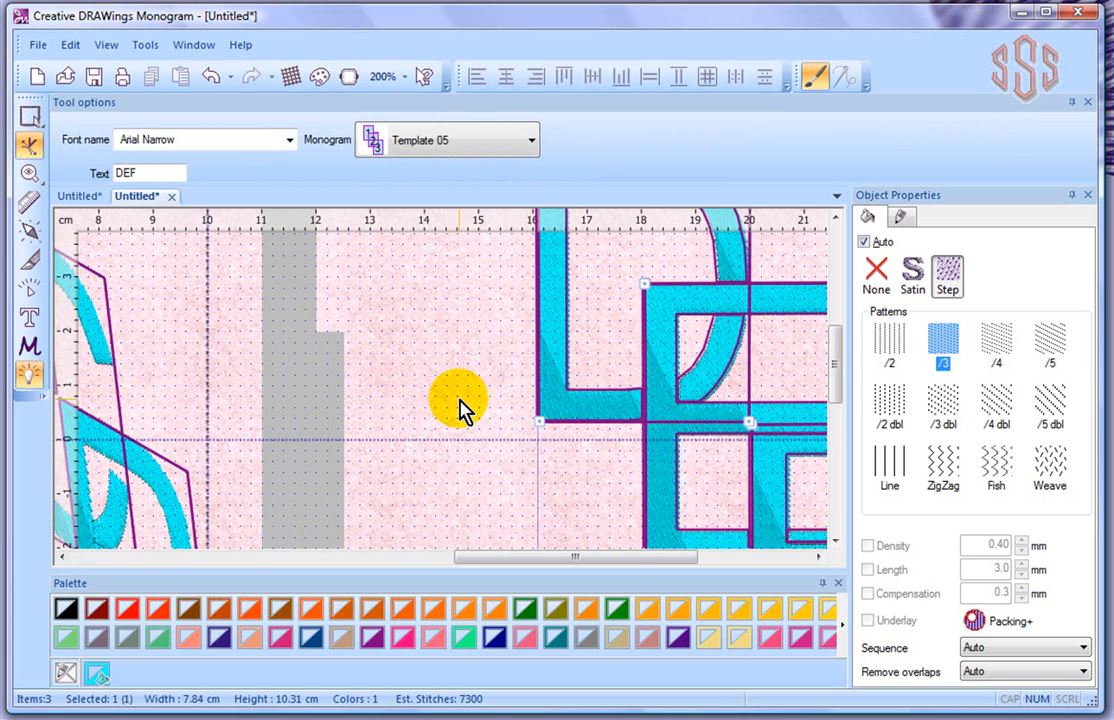
scroll(462, 410, down, 4)
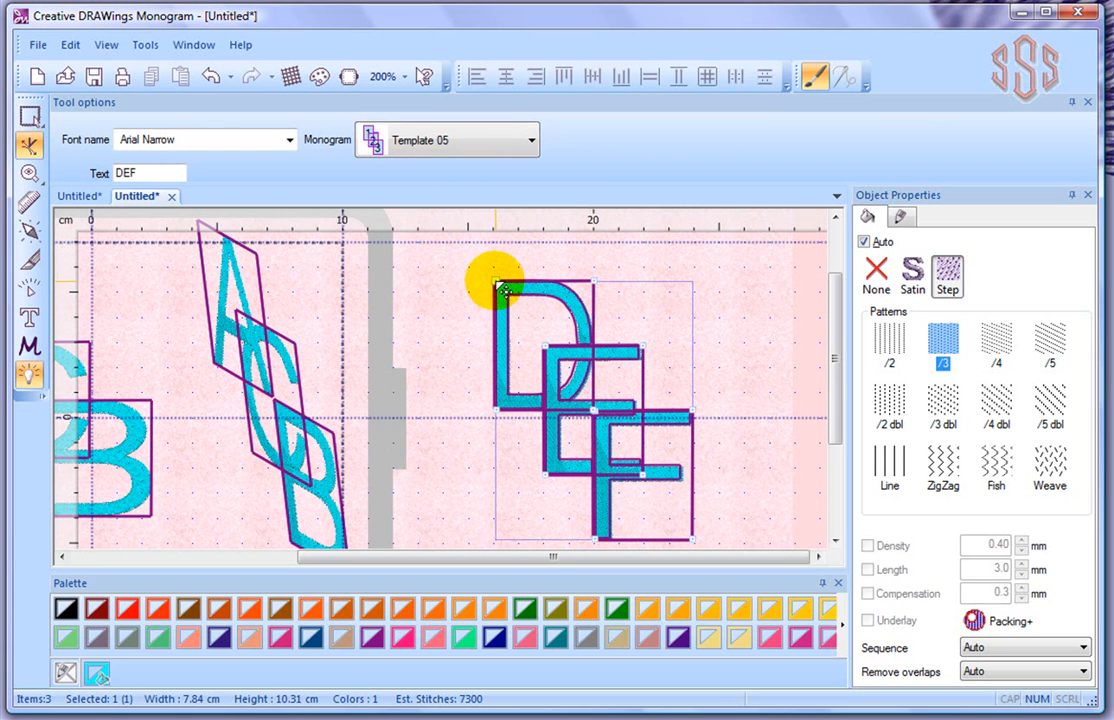
drag(503, 290, 469, 270)
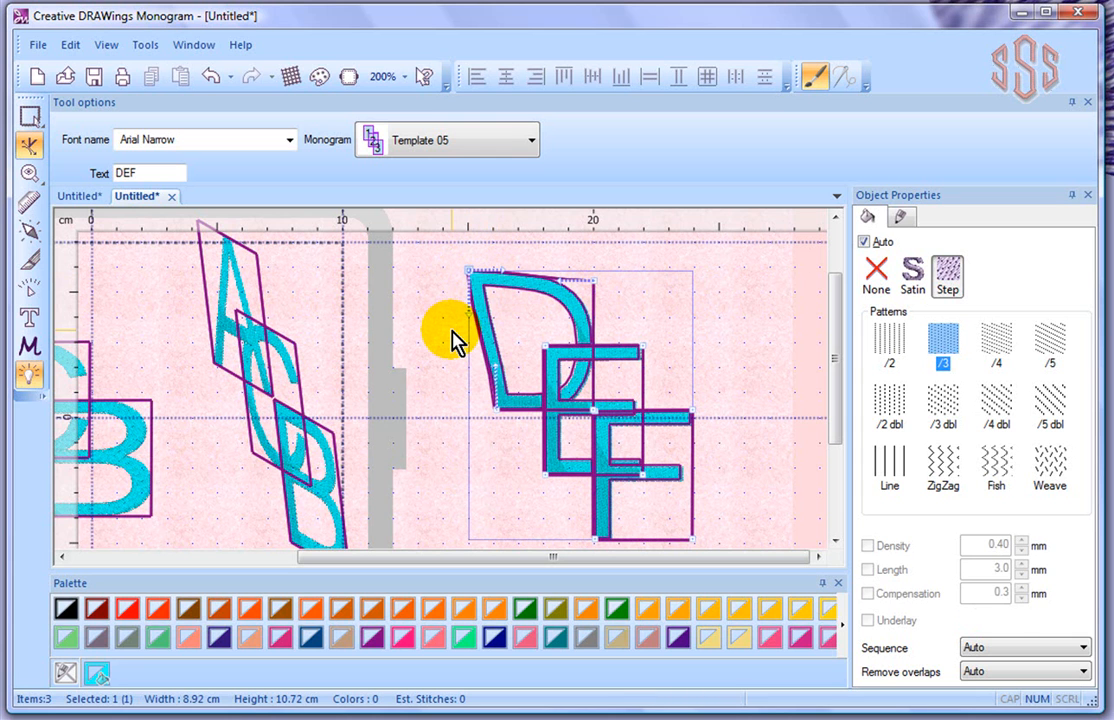
mouse_move(477, 323)
mouse_down()
mouse_move(428, 343)
mouse_move(487, 348)
mouse_move(467, 306)
mouse_move(448, 318)
mouse_move(437, 363)
mouse_move(446, 357)
mouse_up()
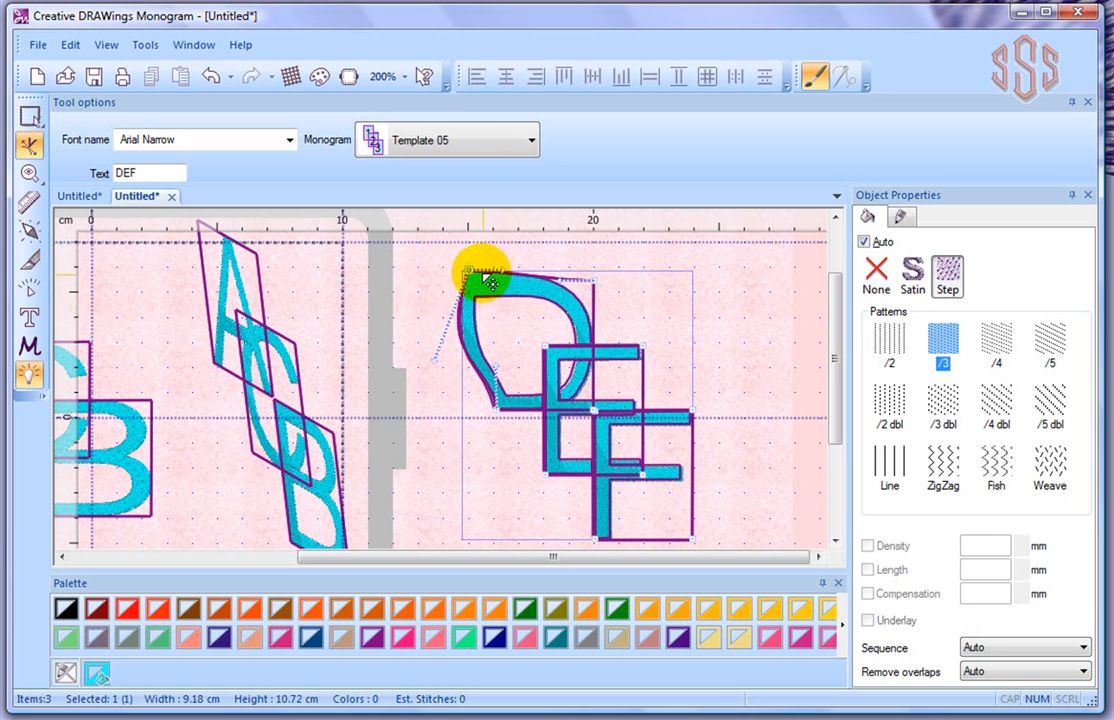
drag(468, 302, 478, 285)
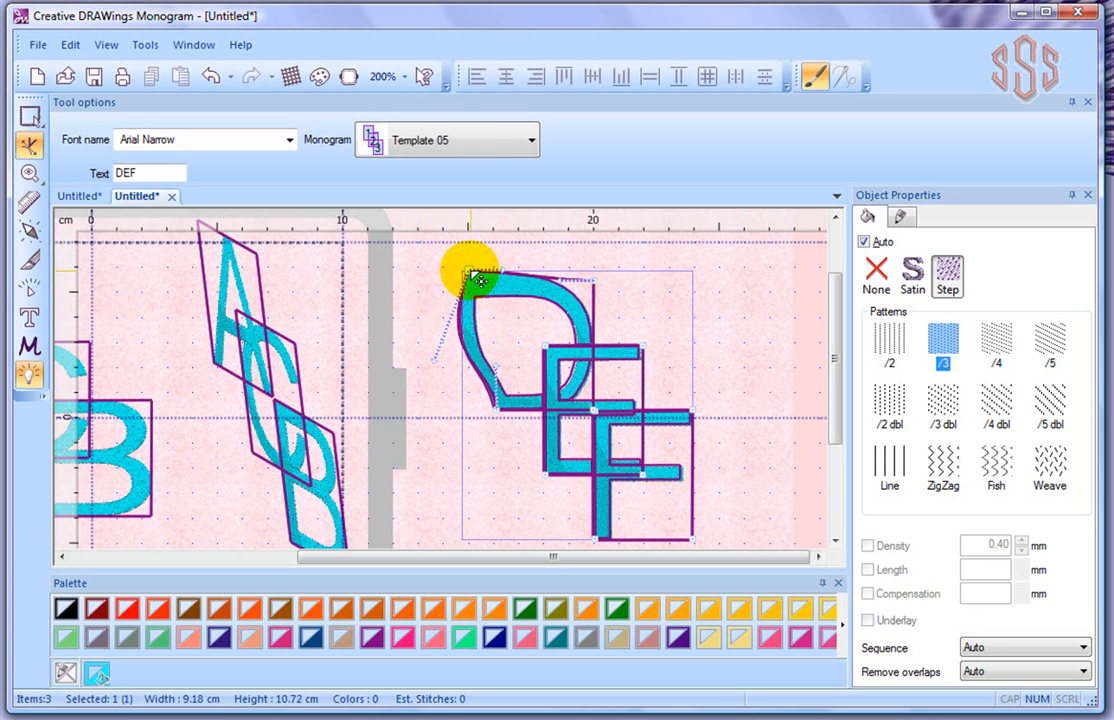
Step: Check the node options for the D frame's upper-left node, and raise the frame's upper-right node slightly
right_click(471, 272)
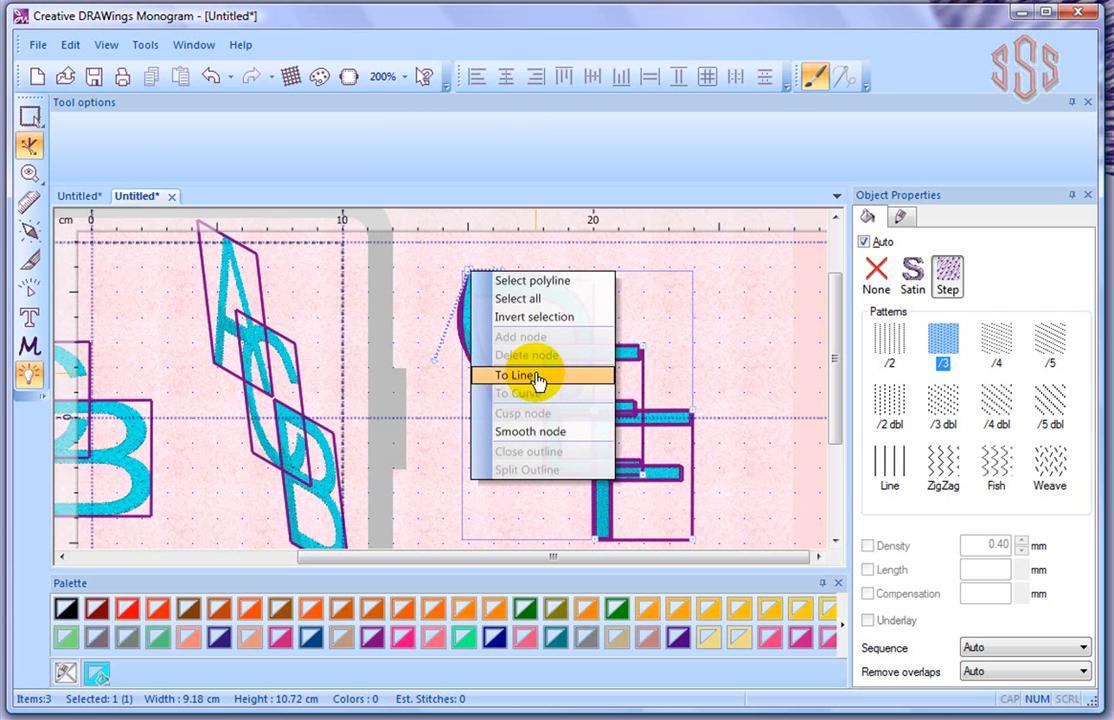
click(729, 305)
drag(468, 306, 594, 259)
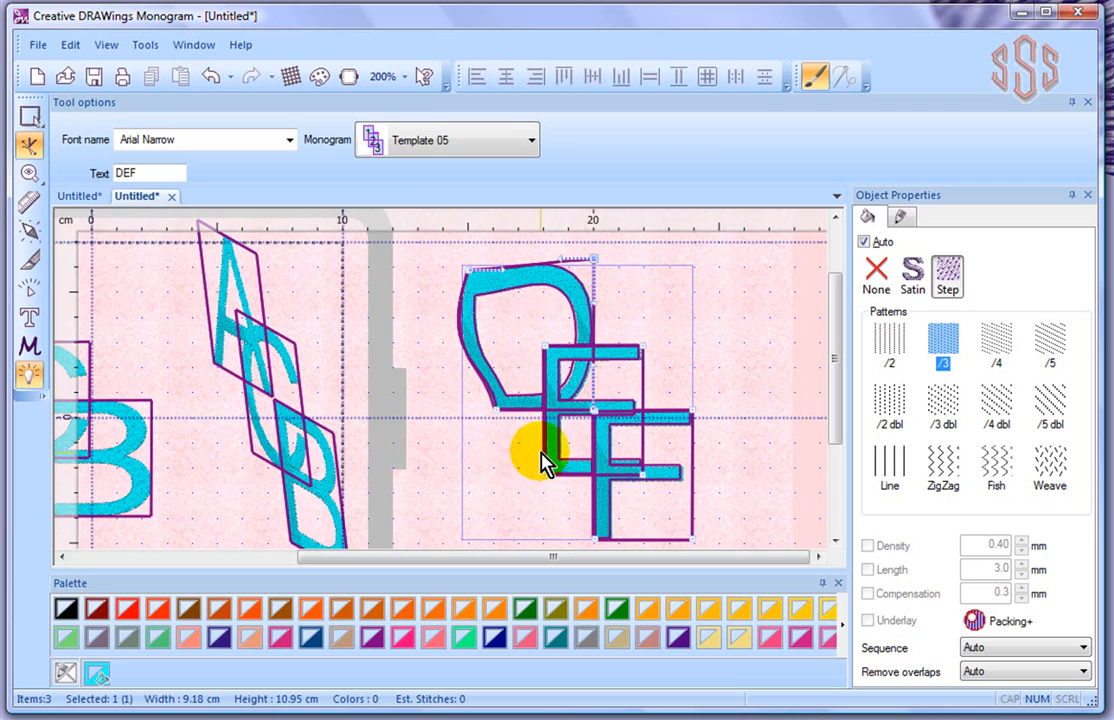
Step: Bring the D in front of the E at their lower crossing and review the deselected DEF monogram
scroll(442, 414, up, 6)
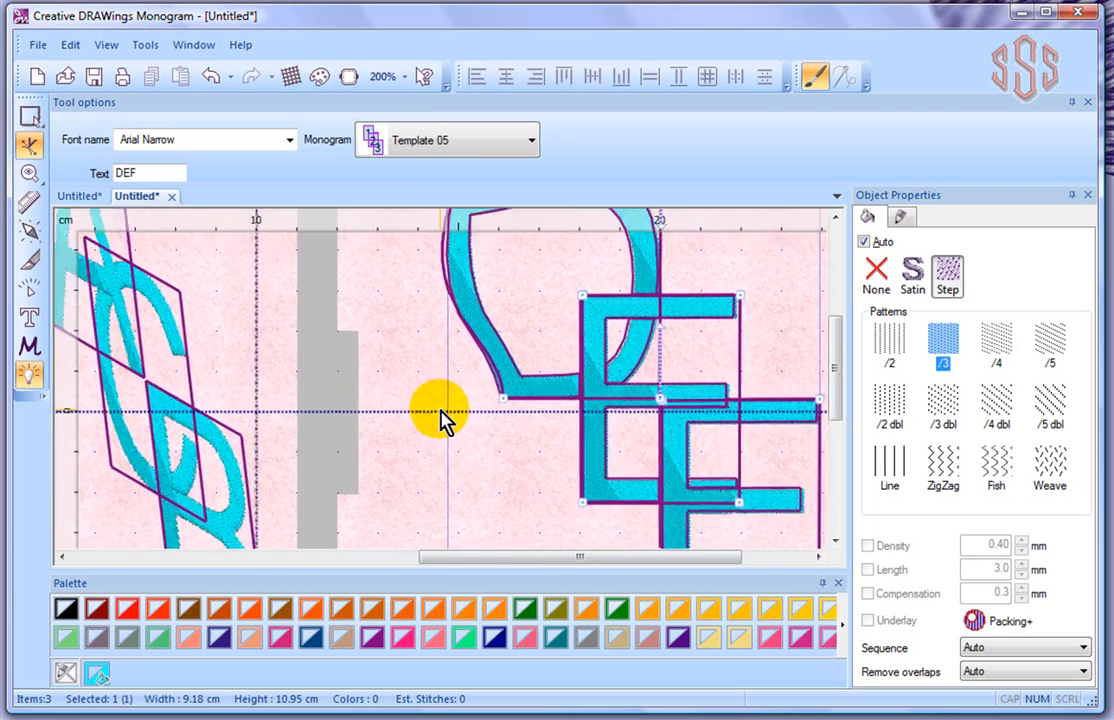
scroll(808, 367, up, 4)
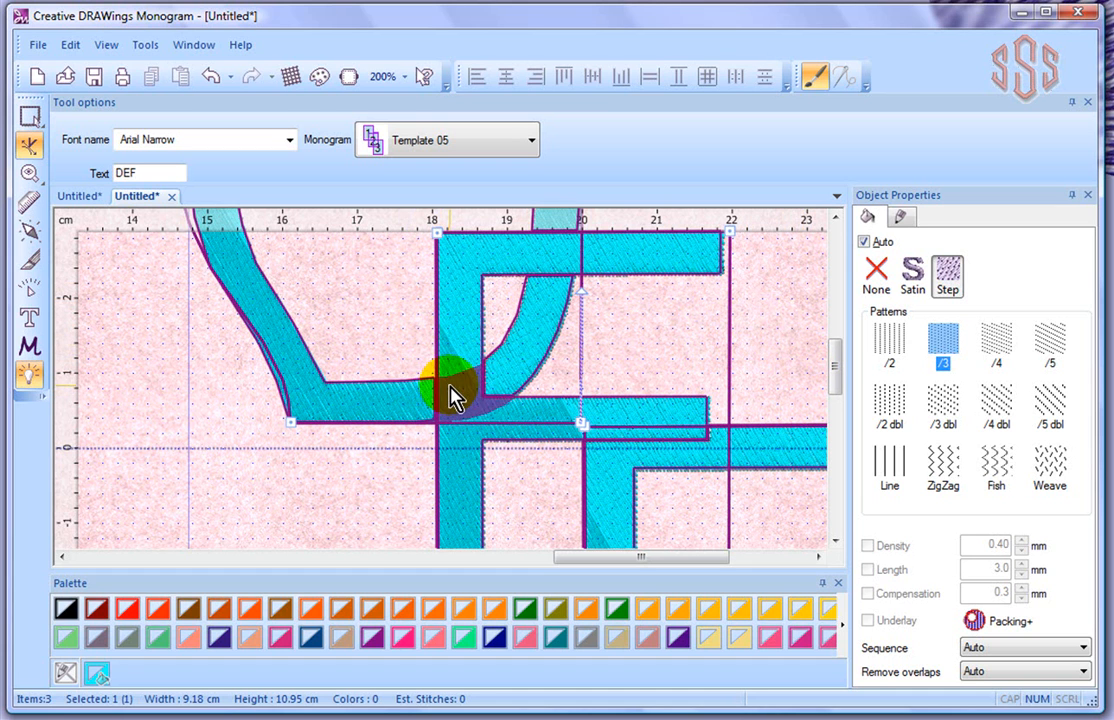
drag(490, 390, 462, 404)
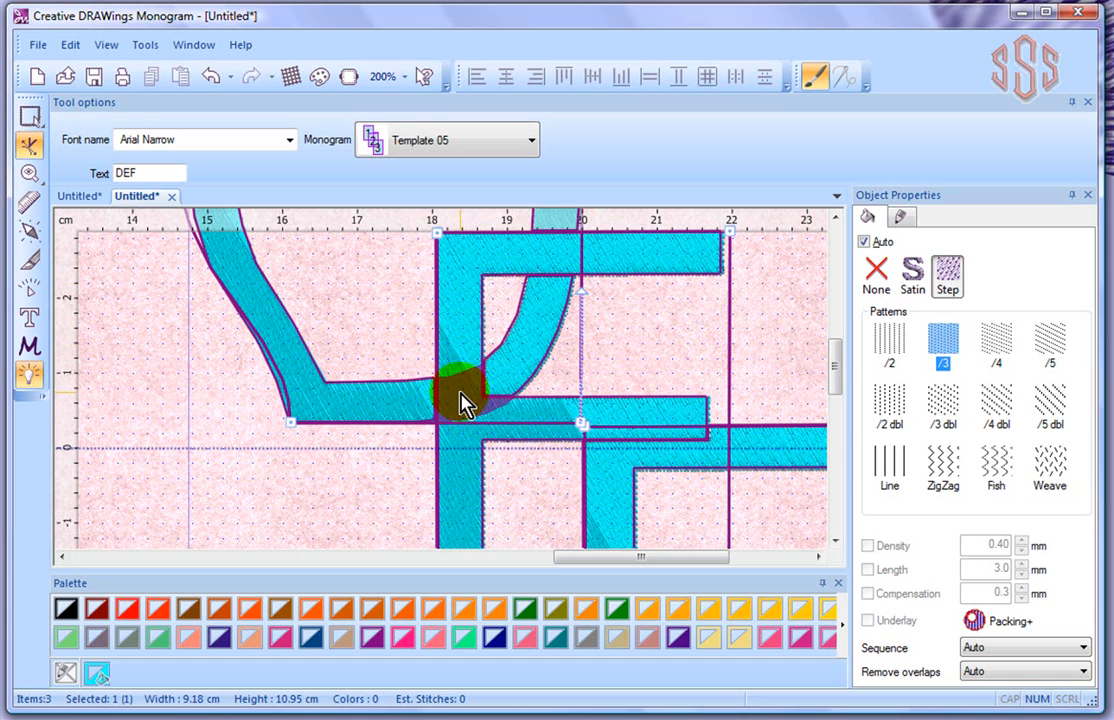
drag(462, 404, 465, 402)
drag(462, 402, 443, 426)
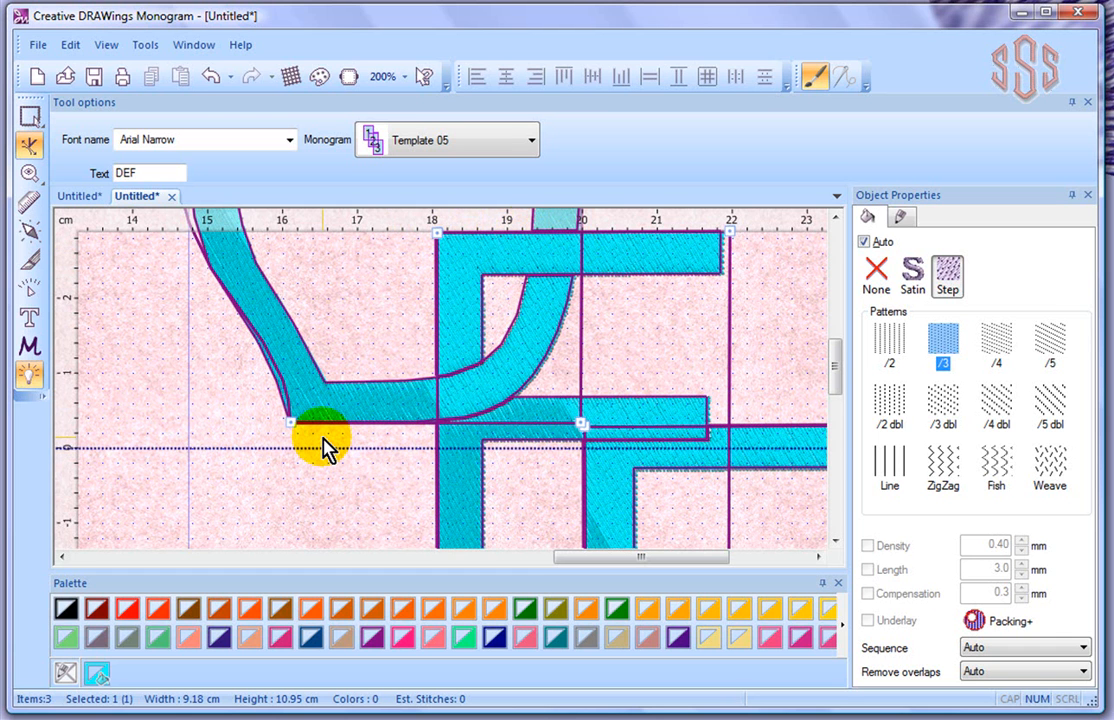
scroll(322, 447, down, 3)
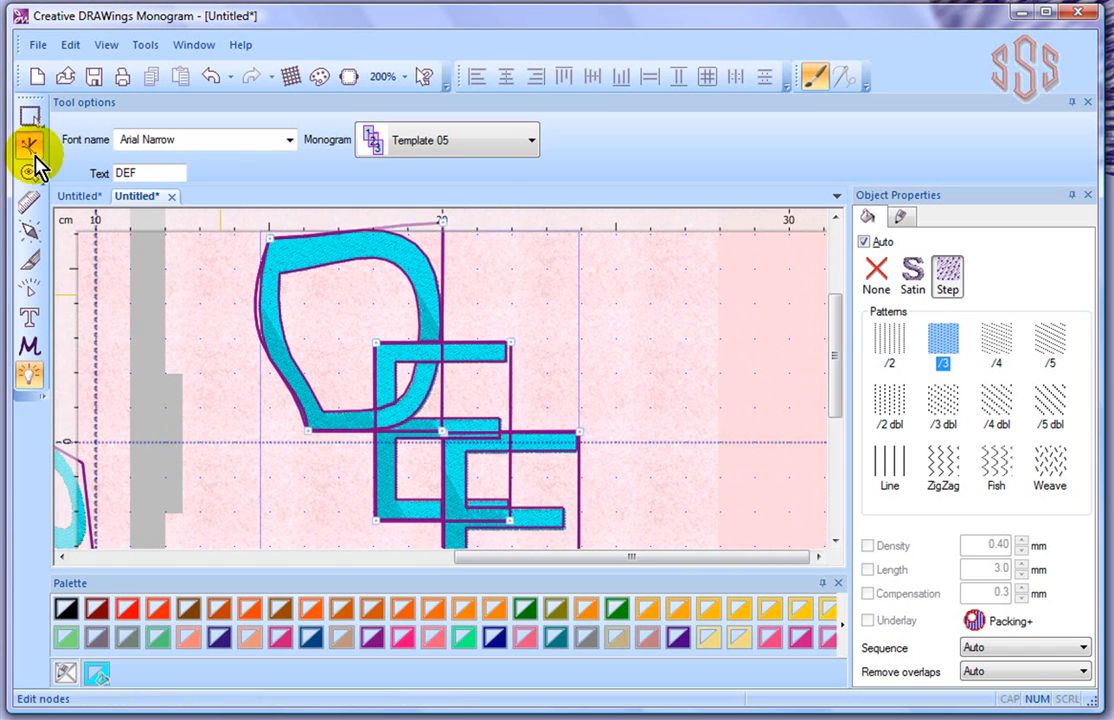
click(35, 118)
click(642, 323)
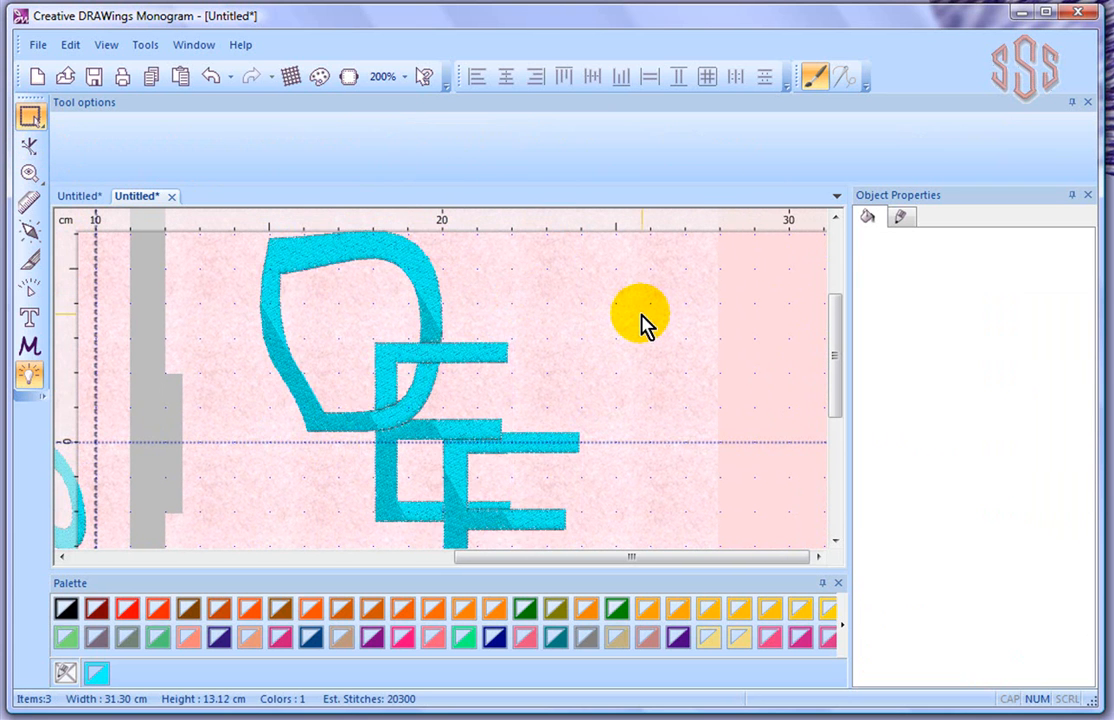
click(266, 498)
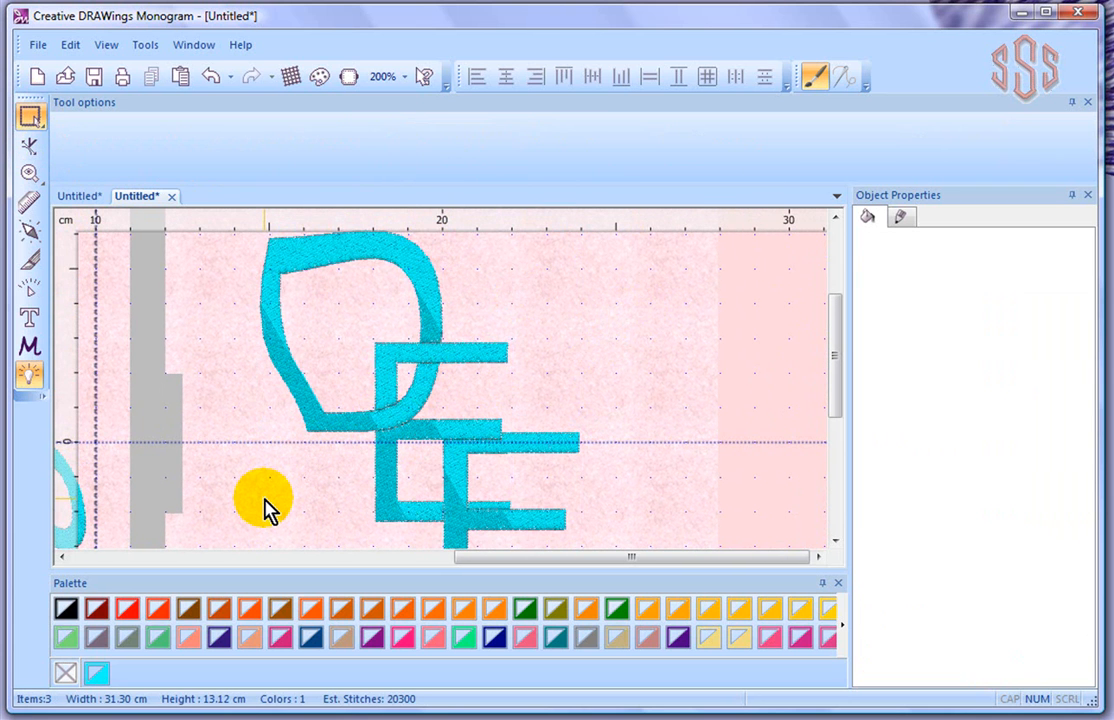
click(397, 425)
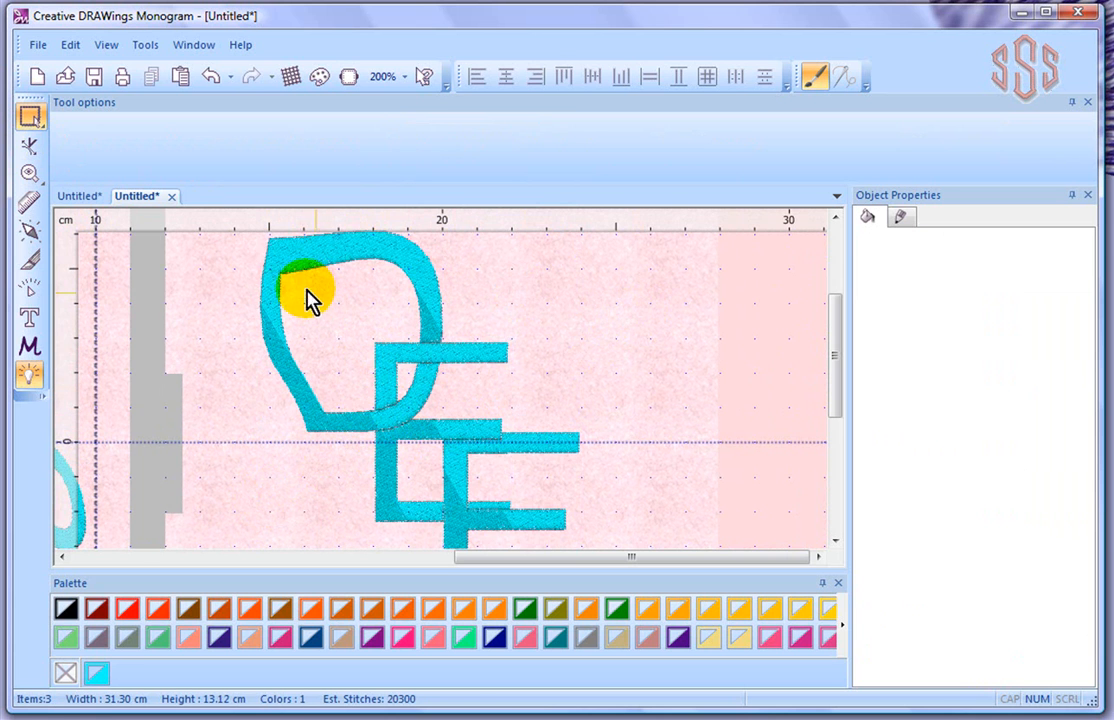
Step: Reopen the DEF monogram for node editing and put the E in front of the D at their lower crossing
click(292, 259)
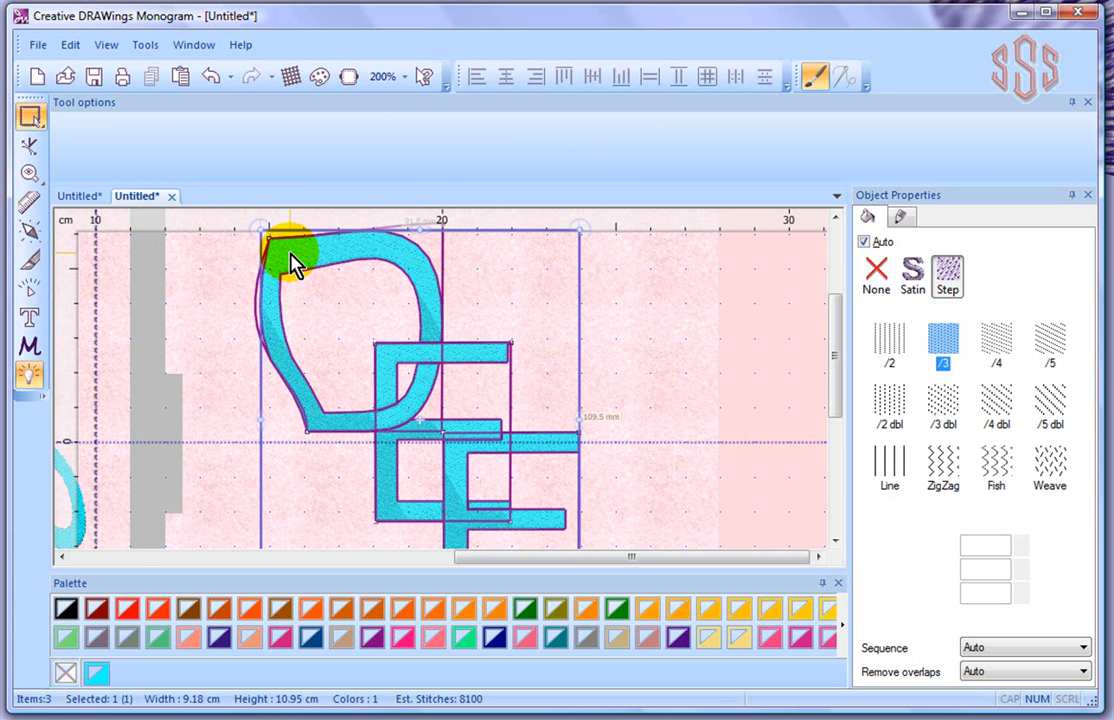
click(30, 150)
click(387, 410)
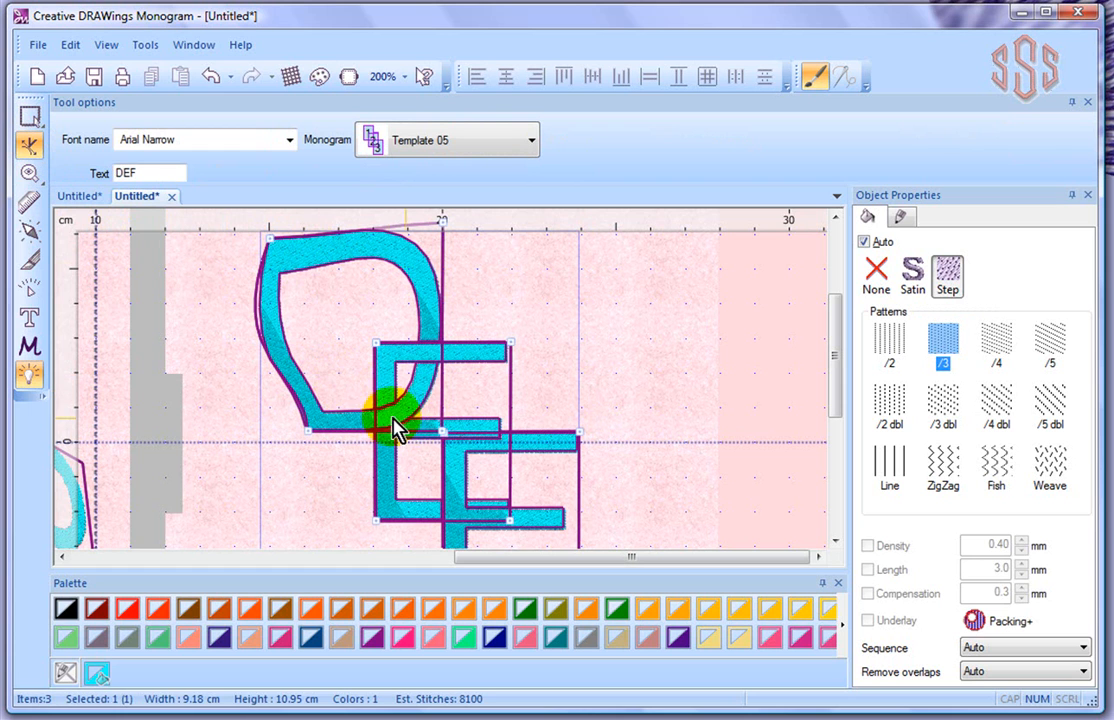
click(390, 416)
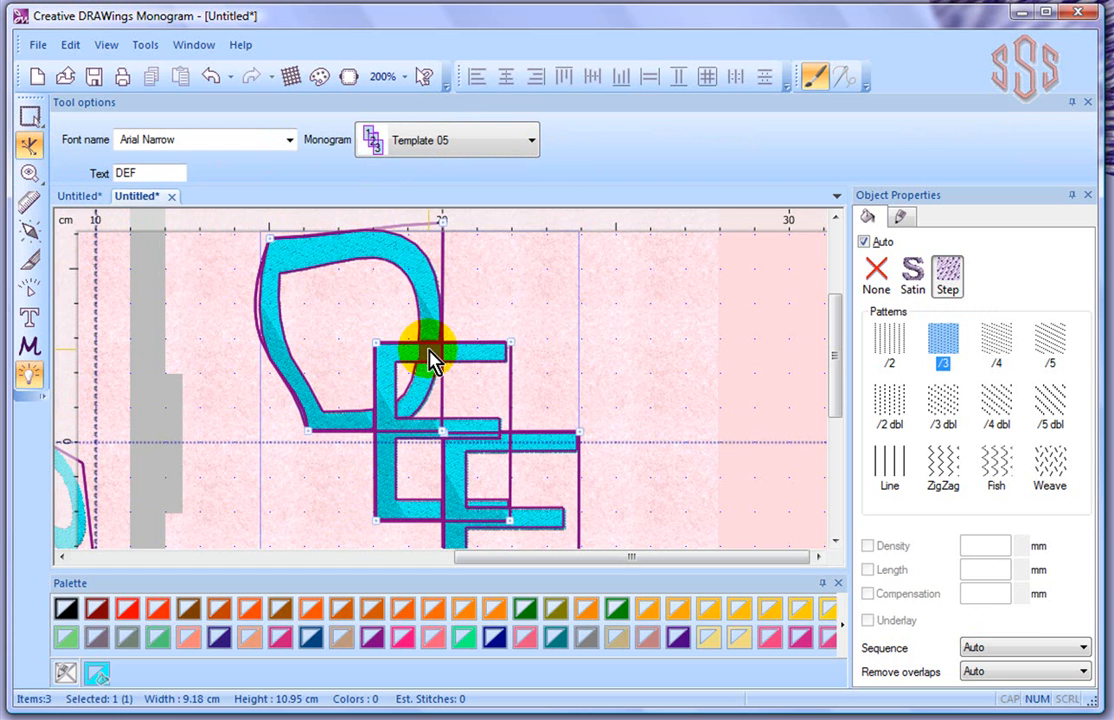
click(31, 118)
click(659, 297)
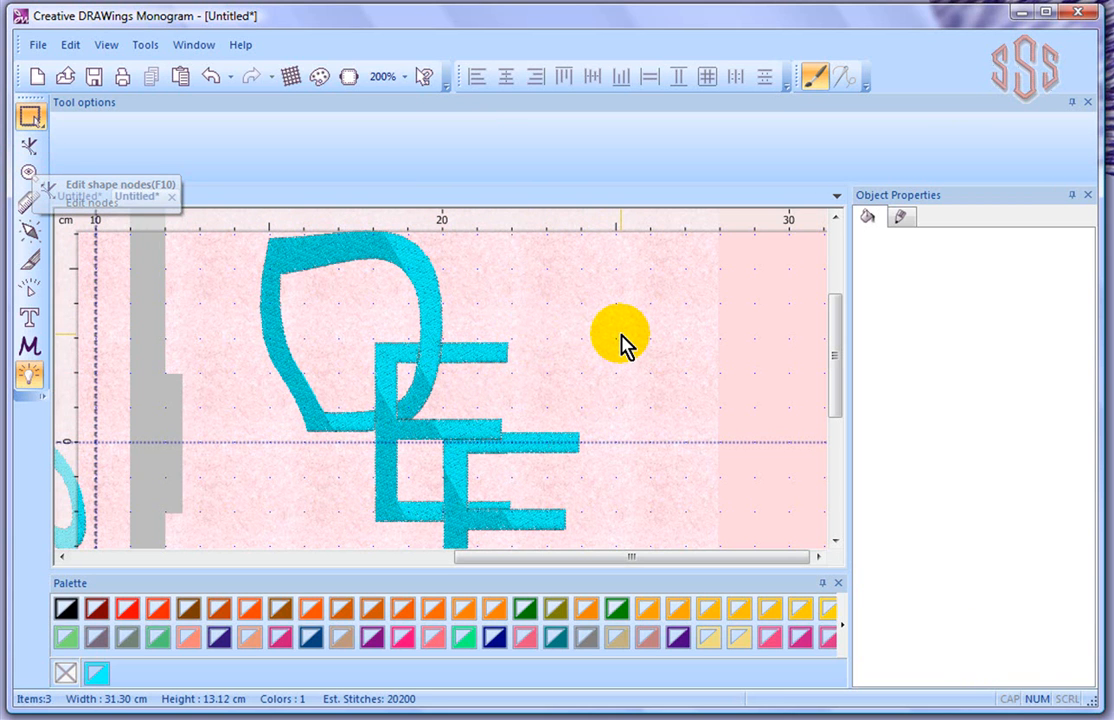
Step: Switch the DEF monogram to Template 09 and change its text to THC
scroll(620, 342, down, 5)
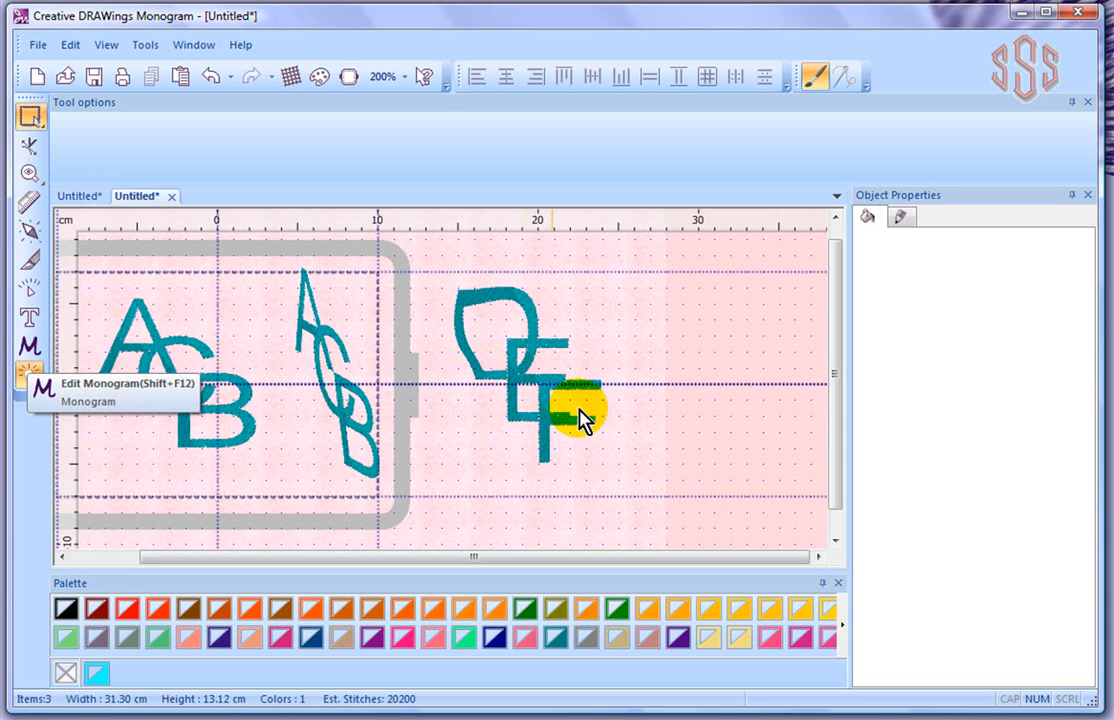
scroll(614, 443, up, 1)
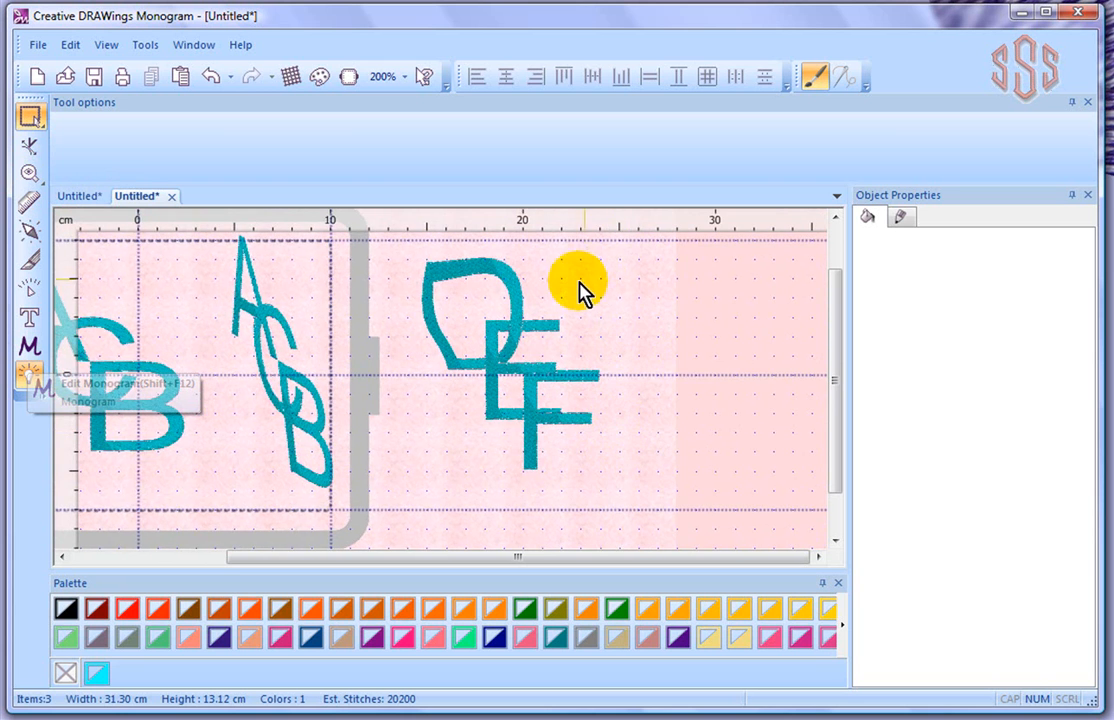
scroll(570, 280, up, 2)
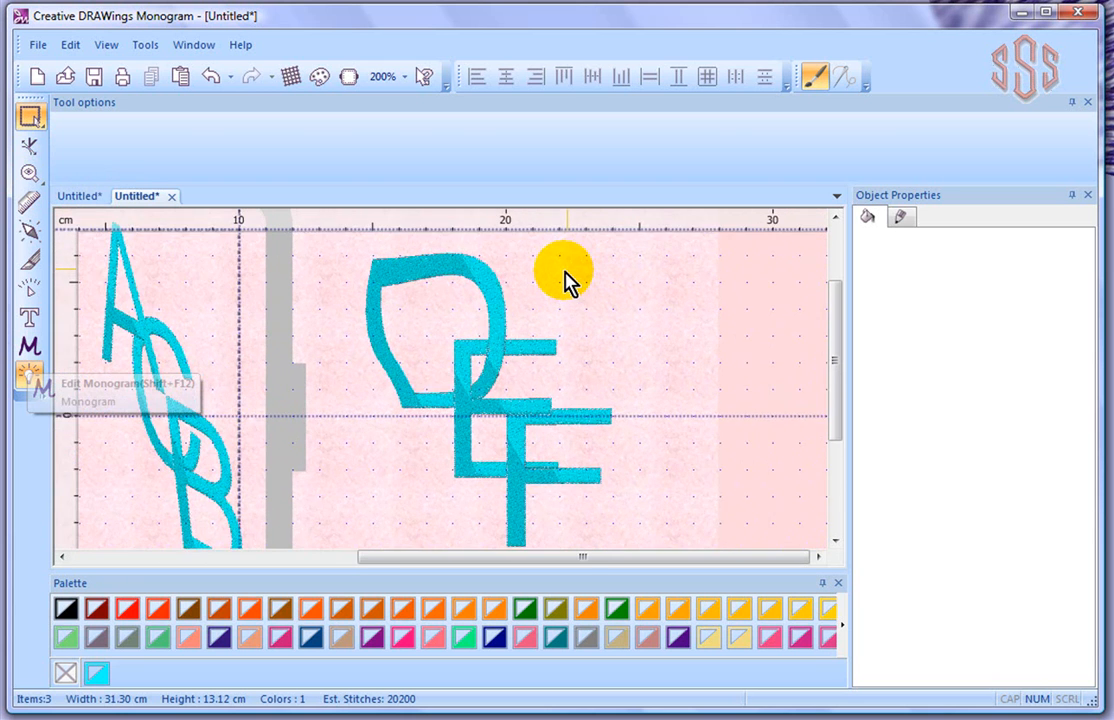
click(472, 282)
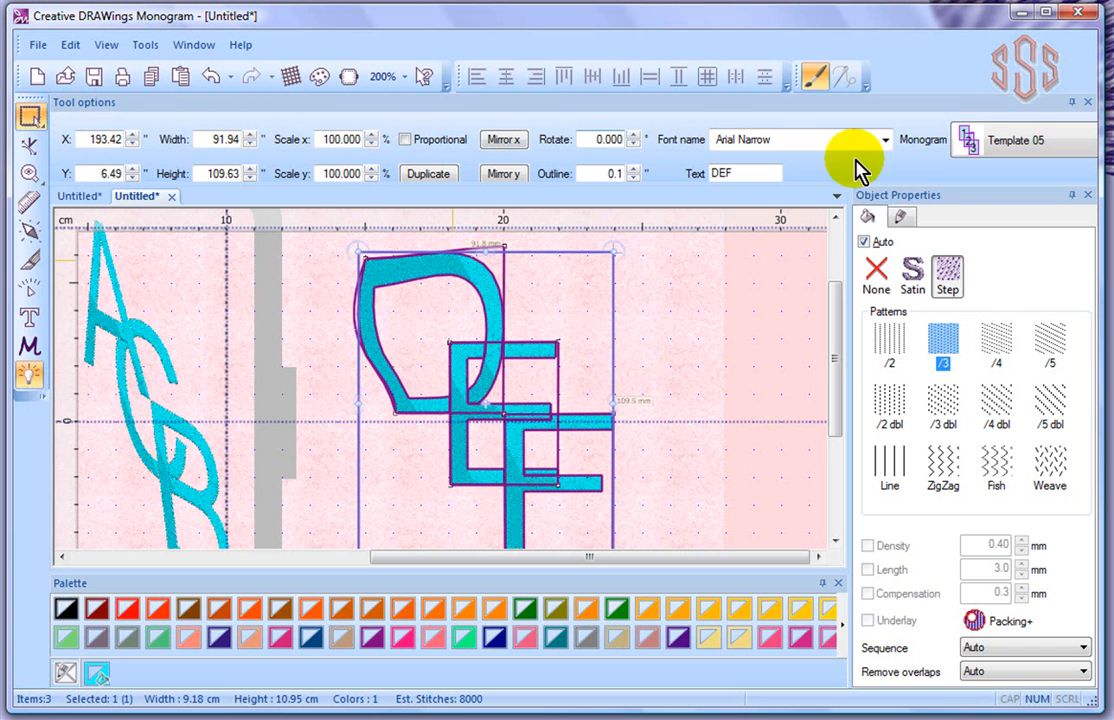
click(1058, 142)
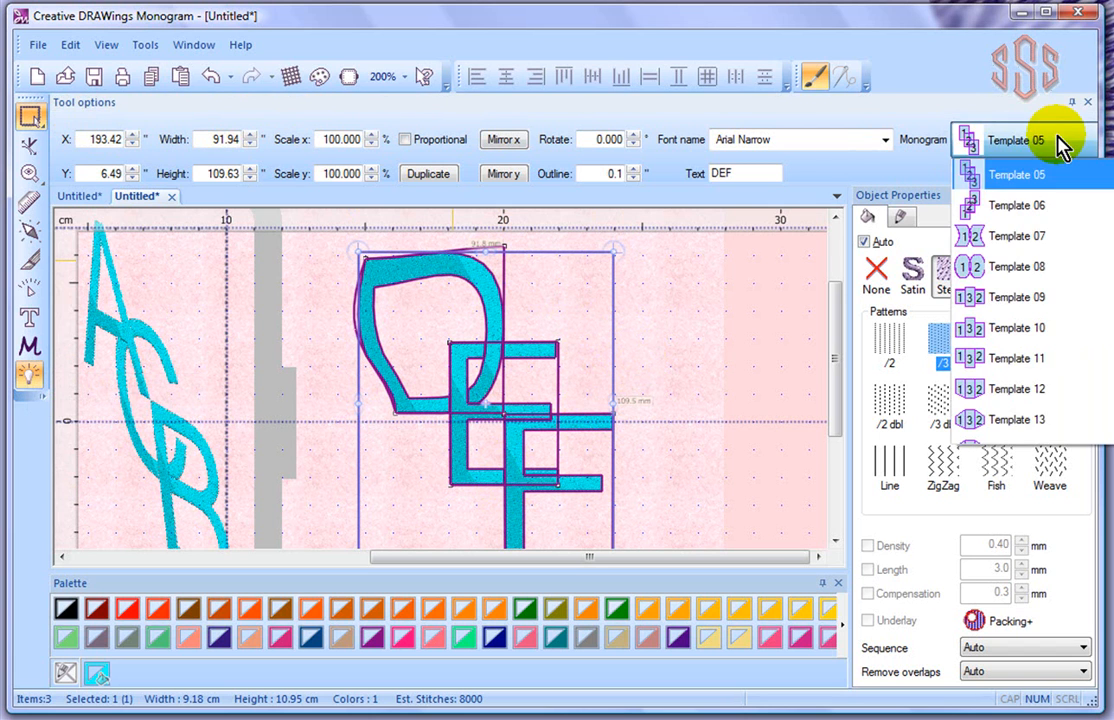
click(1003, 300)
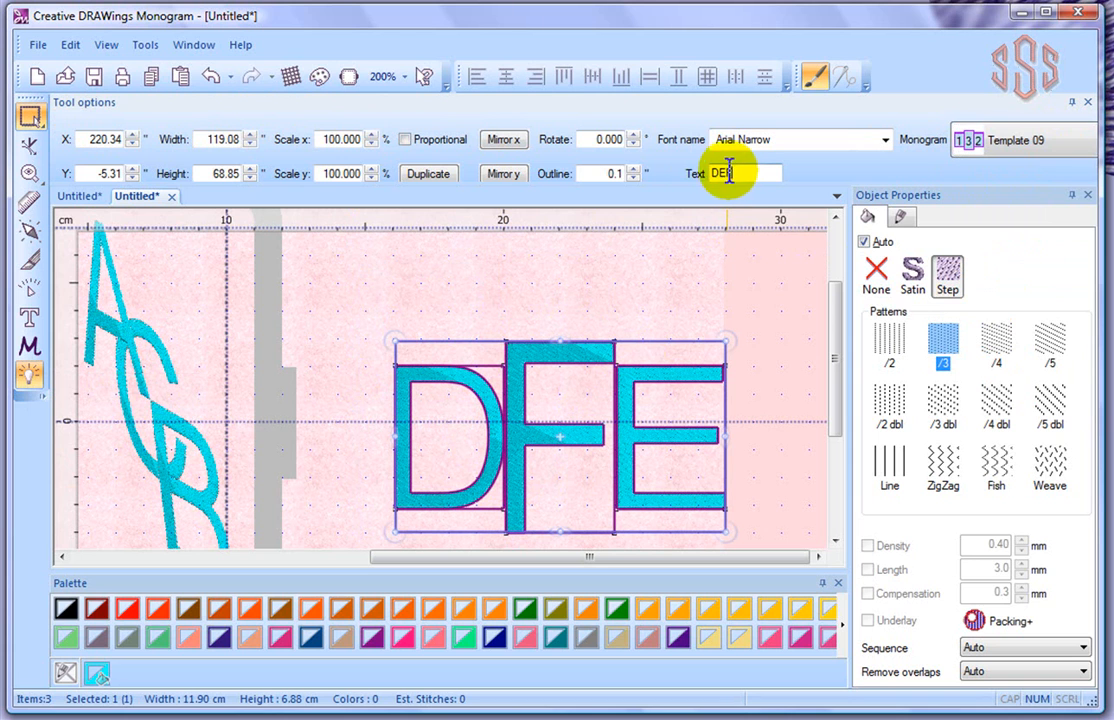
drag(734, 172, 690, 180)
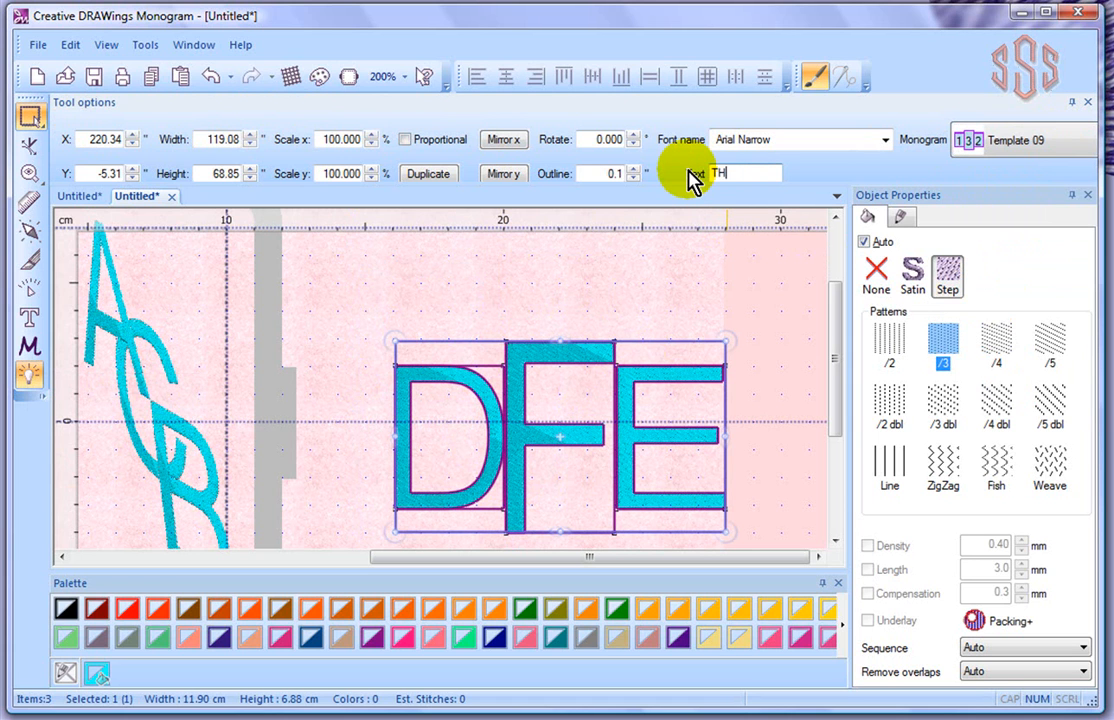
key(Return)
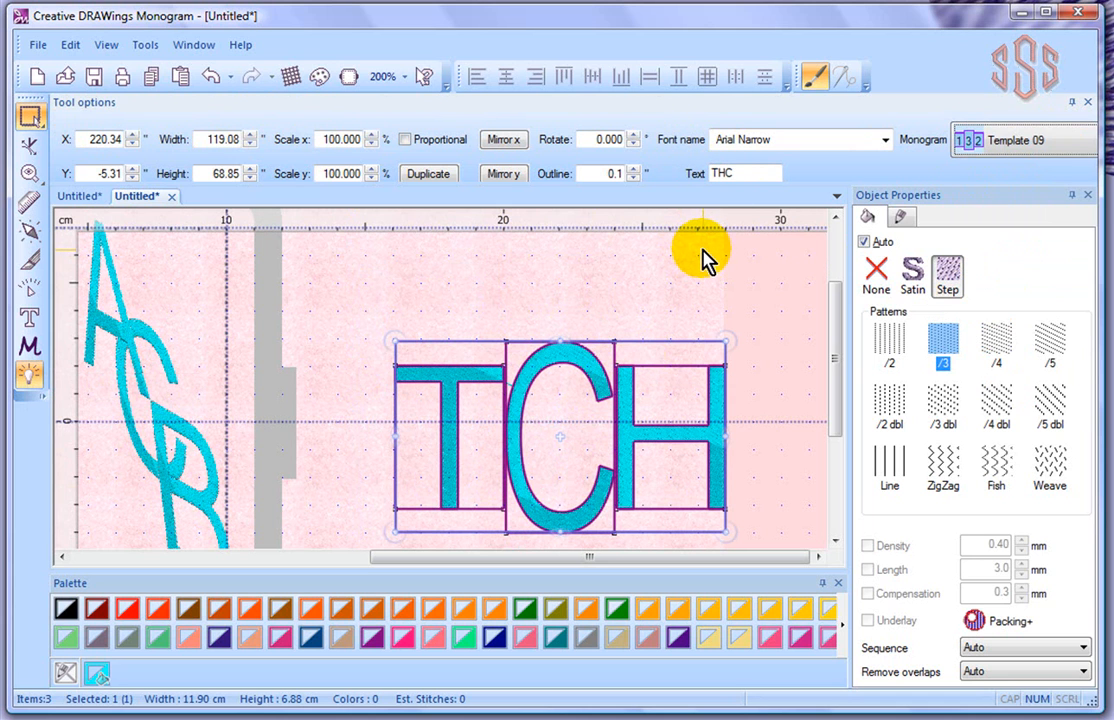
Step: Set the THC monogram's font to Amprior and reselect the monogram
click(827, 141)
click(758, 193)
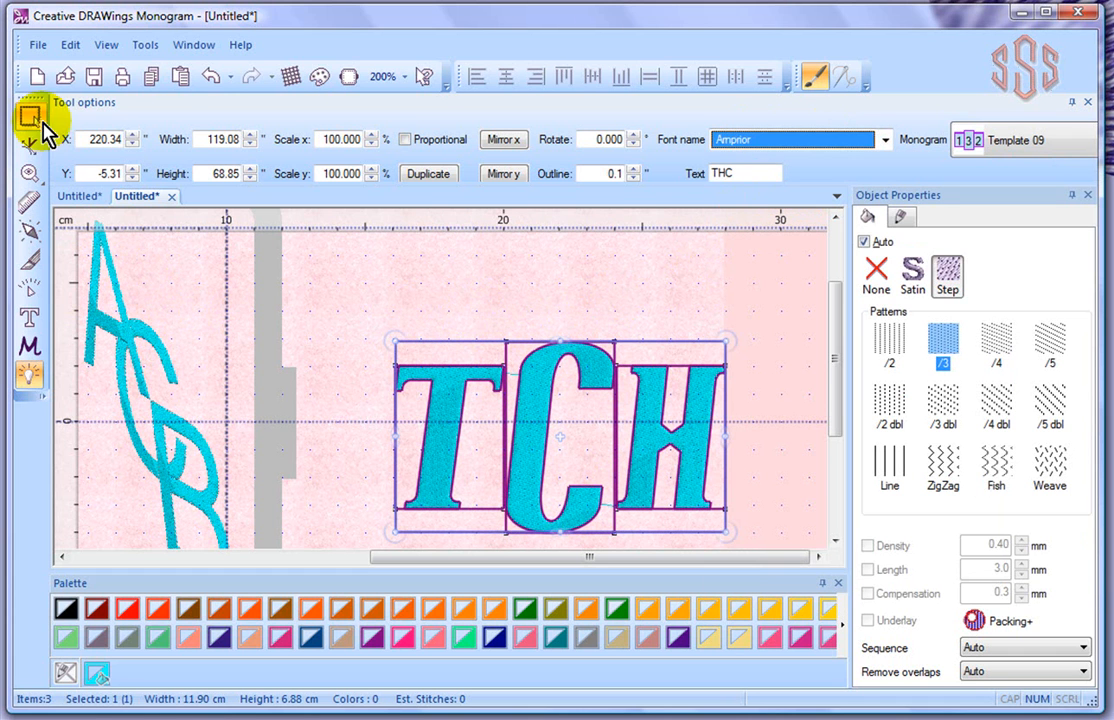
click(418, 303)
click(535, 404)
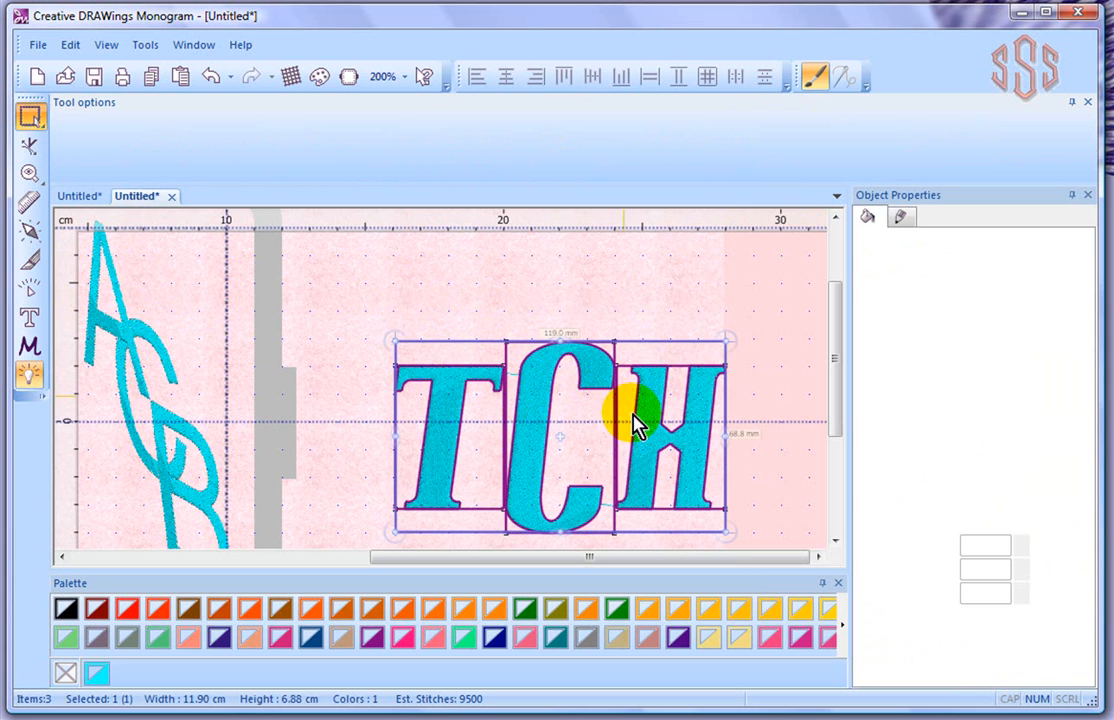
click(558, 428)
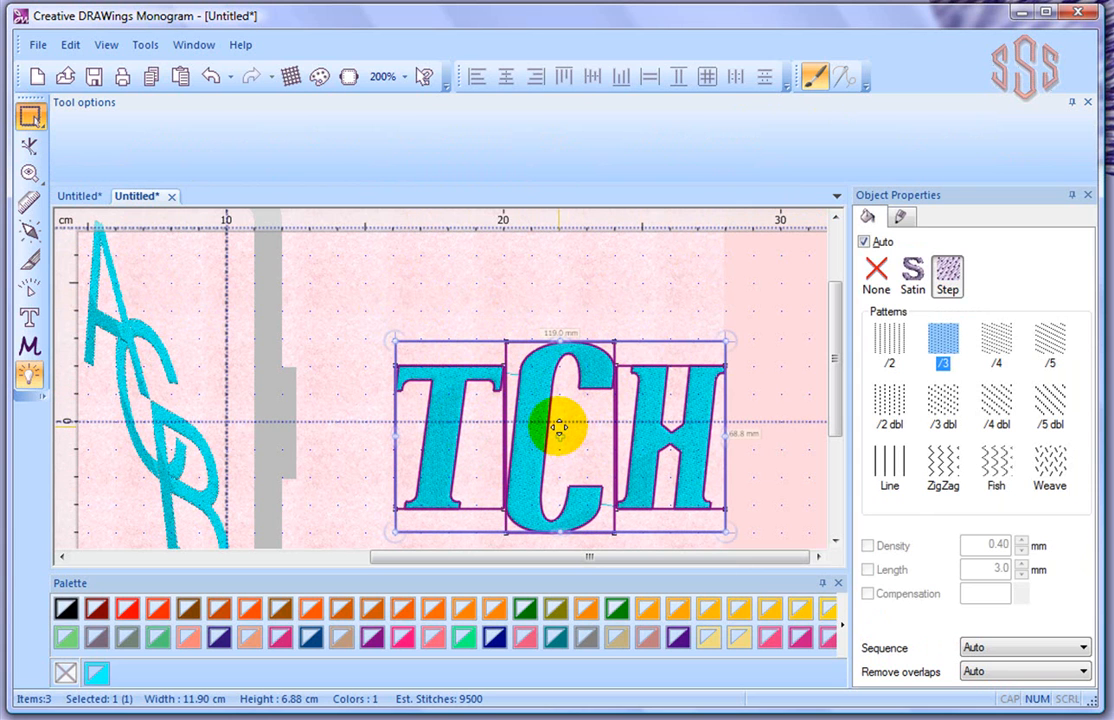
Step: Apply Template 05 to the THC monogram
click(1012, 141)
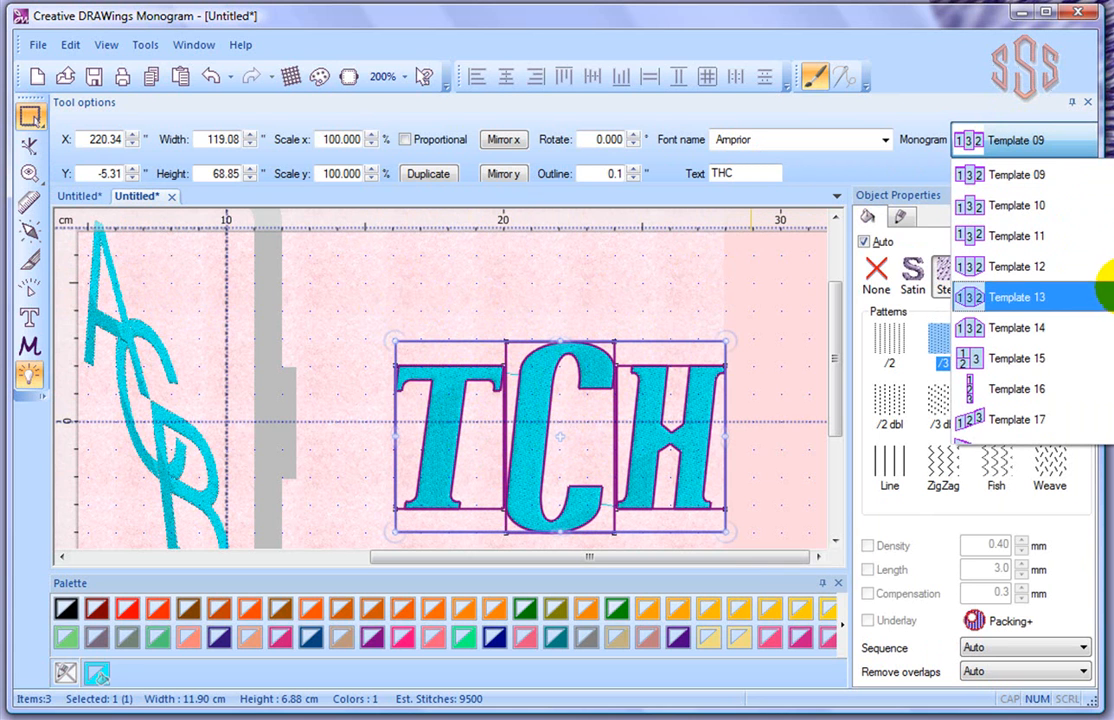
scroll(1107, 286, up, 1)
scroll(1107, 272, up, 3)
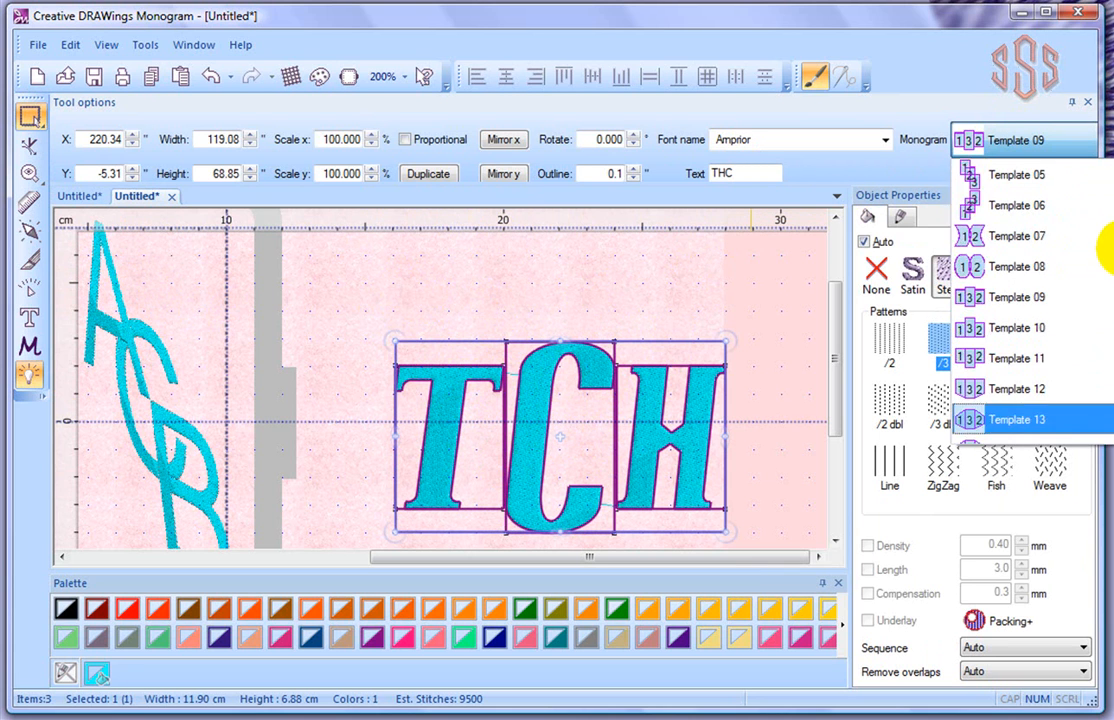
click(1025, 218)
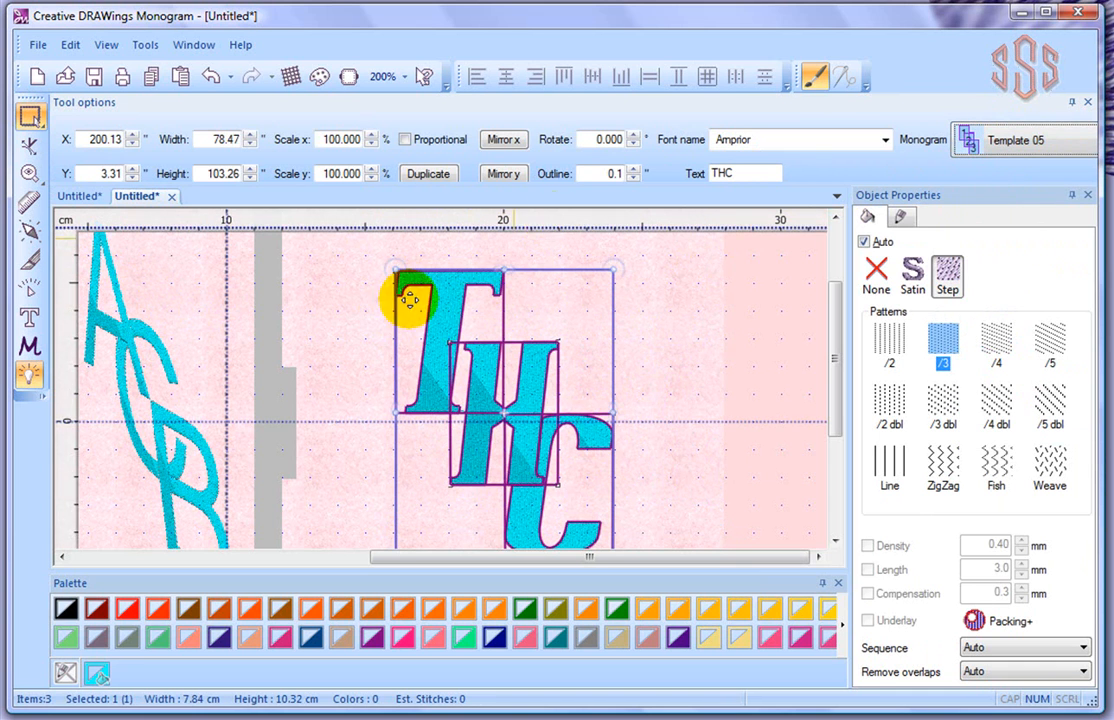
click(573, 400)
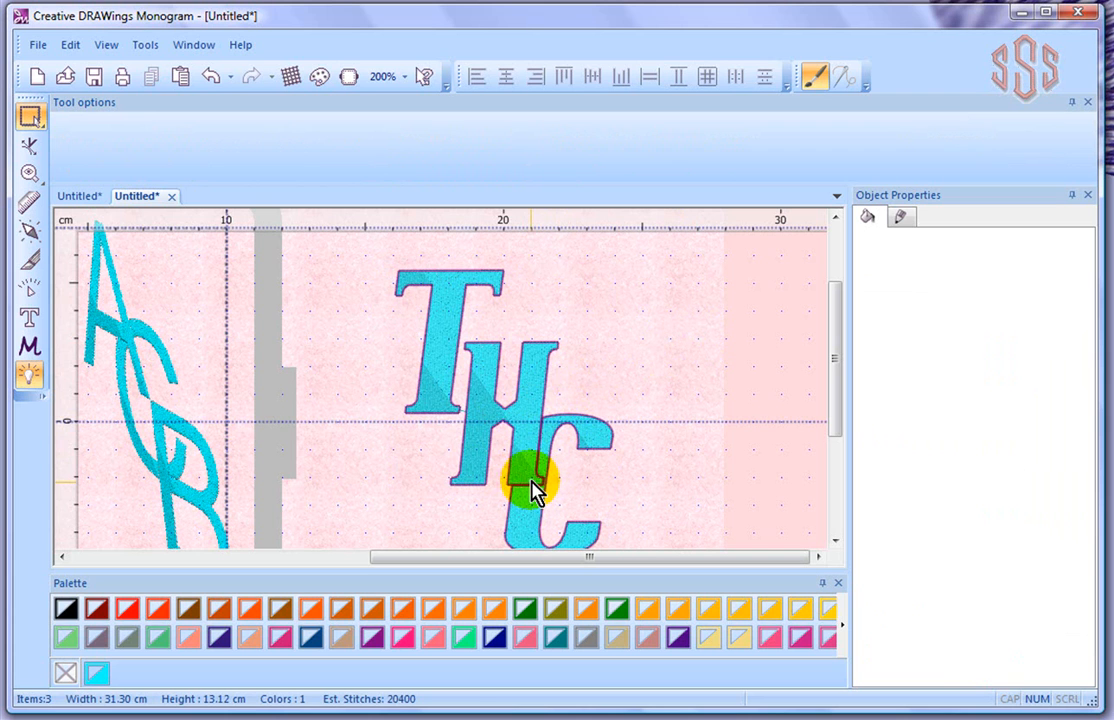
Step: Break the THC monogram apart into separate letters and clear the selection
click(537, 390)
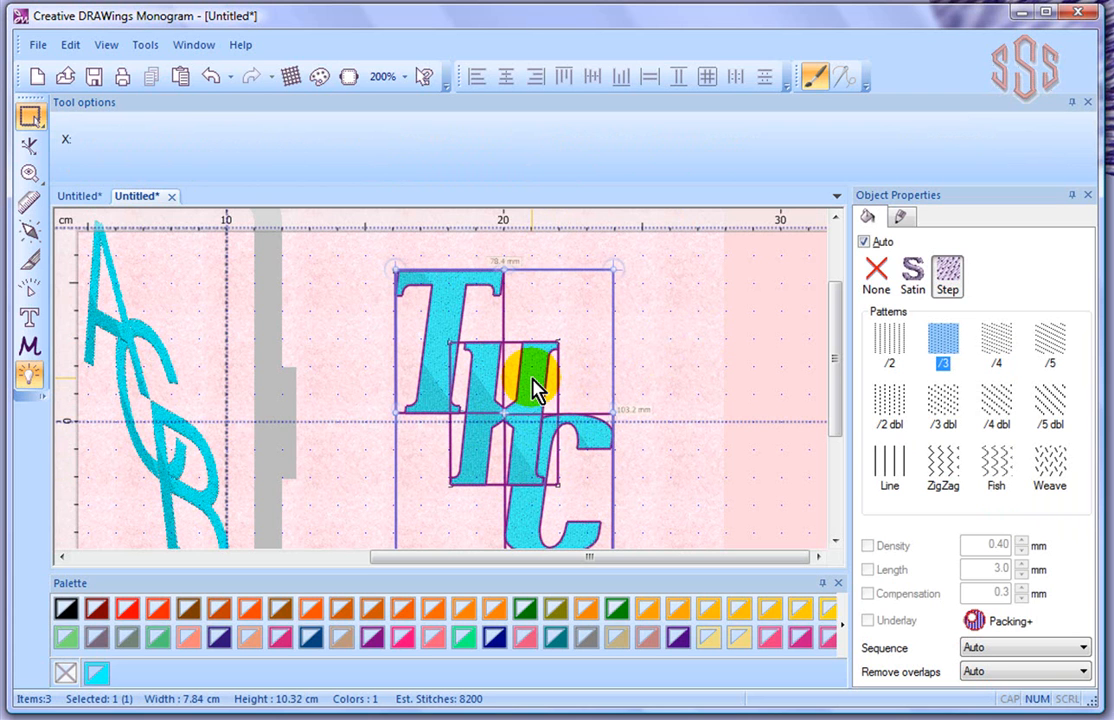
right_click(533, 382)
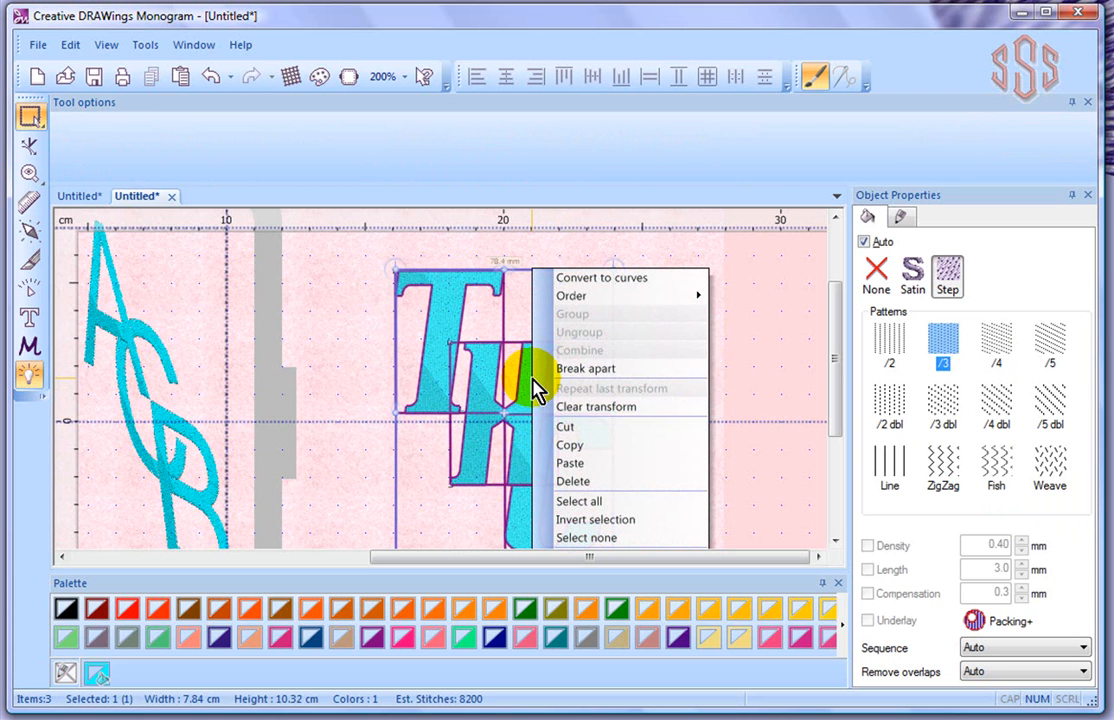
click(597, 371)
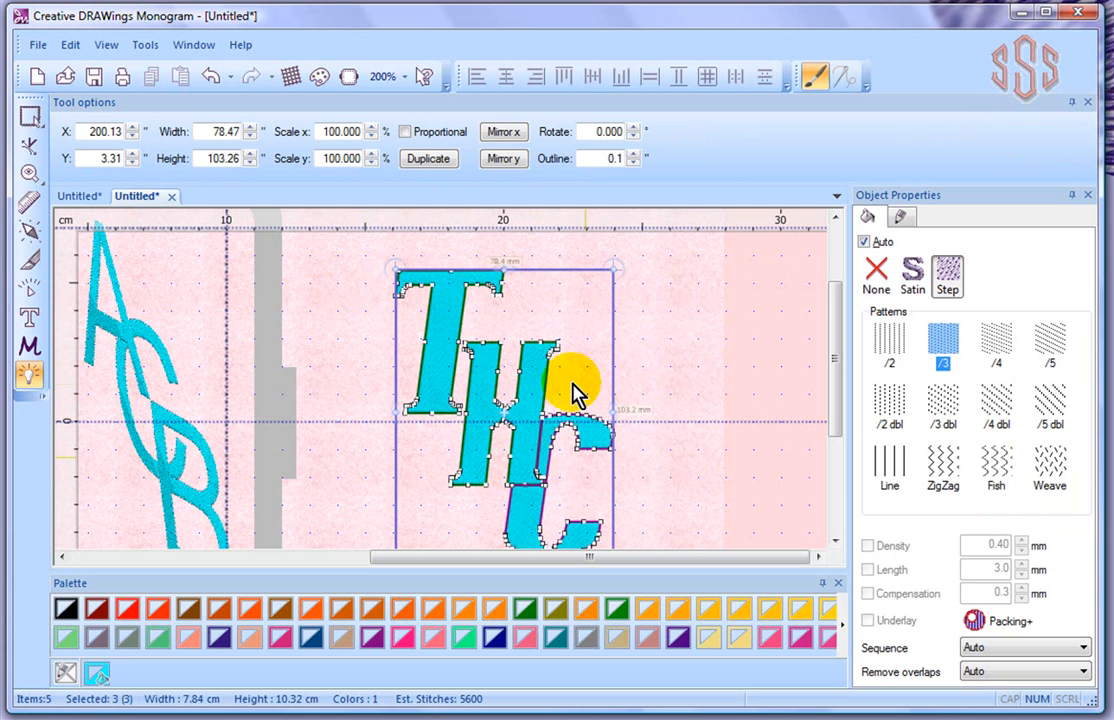
click(668, 343)
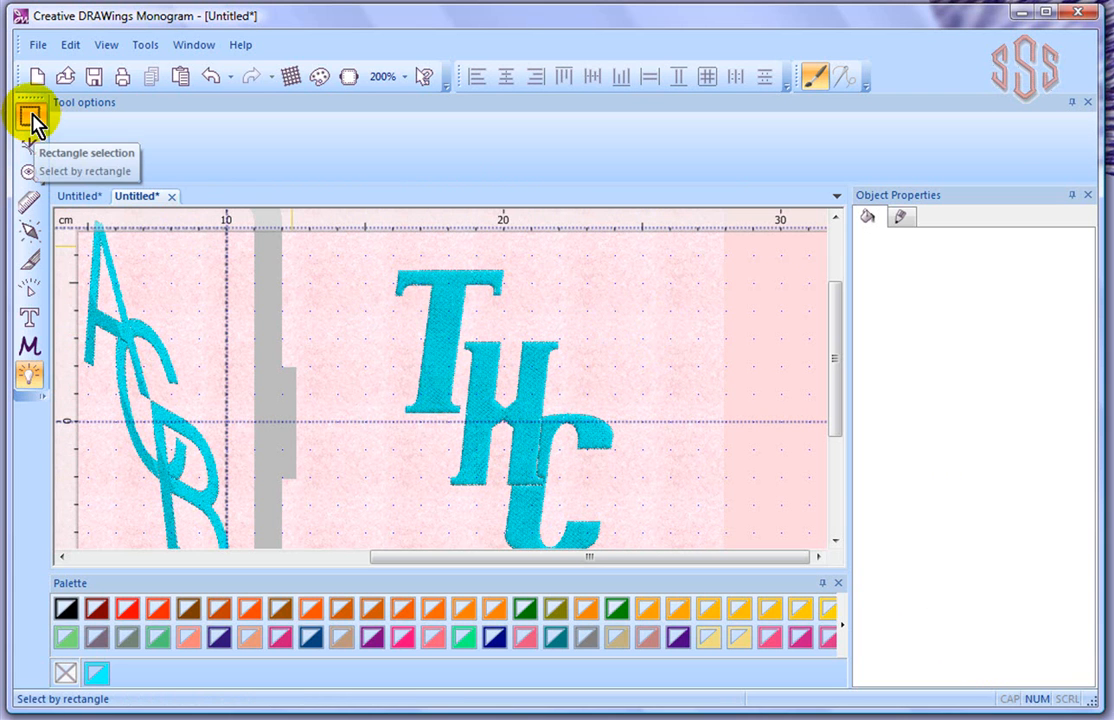
Step: Select the C, the H and the T individually to check that each is a separate object
click(593, 440)
click(836, 543)
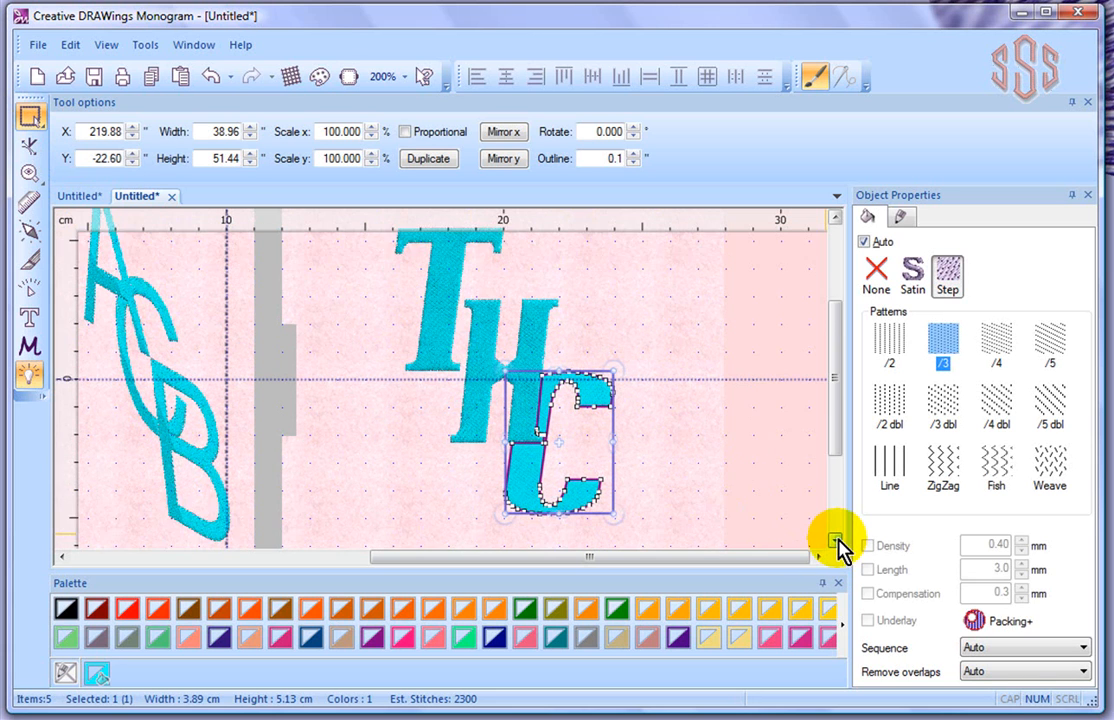
click(836, 543)
click(473, 318)
click(440, 298)
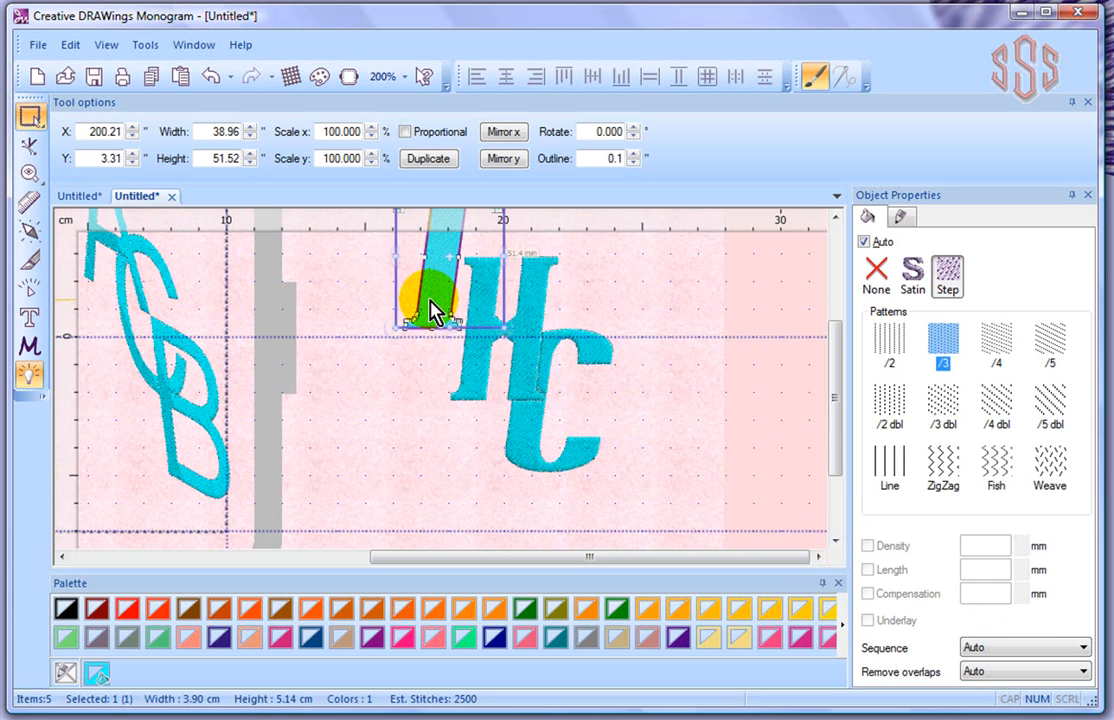
Step: Move the C away from the T and H so it stands alone, centred at X 236.52 and Y -31.84
click(836, 218)
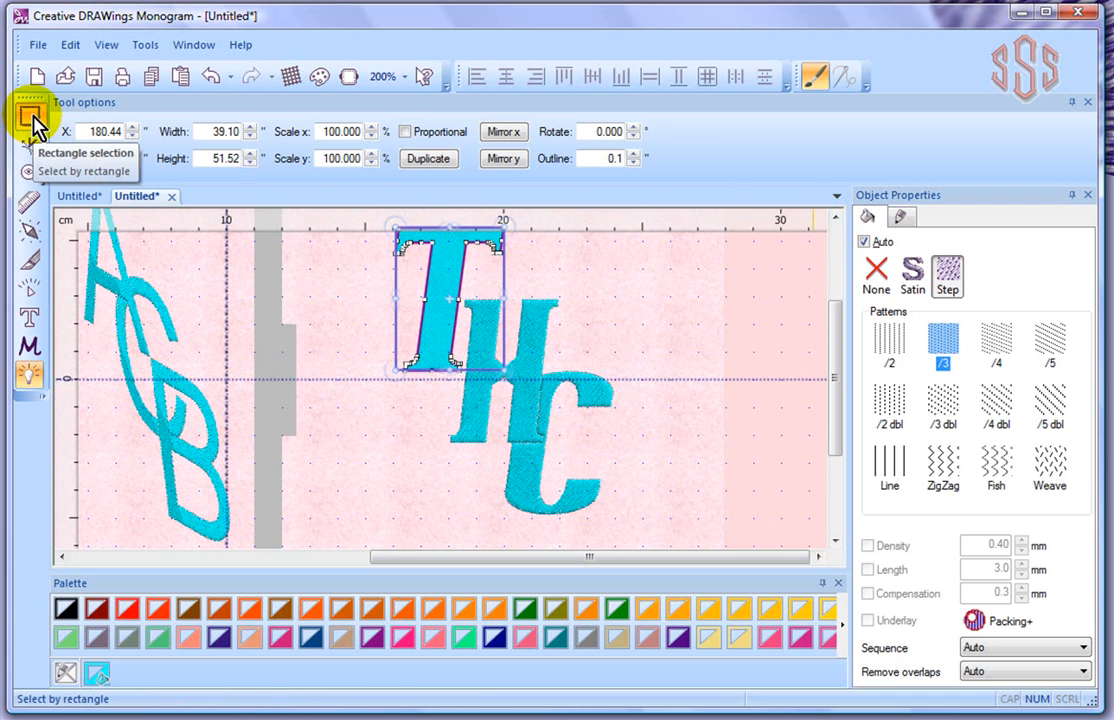
click(676, 440)
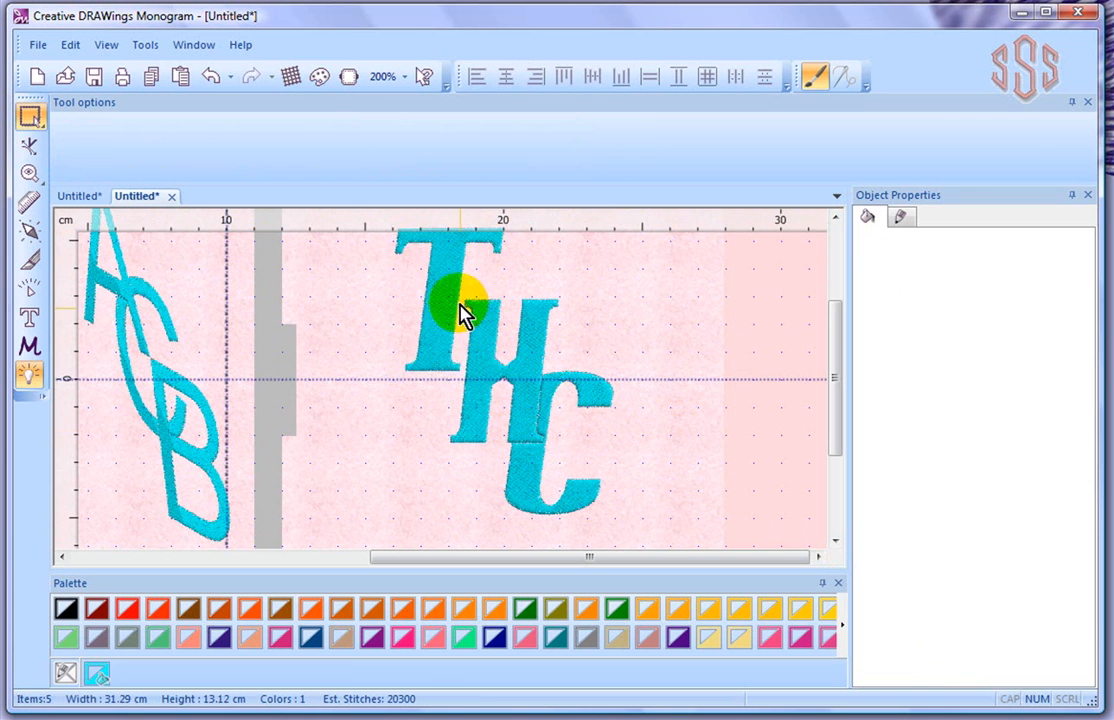
click(538, 488)
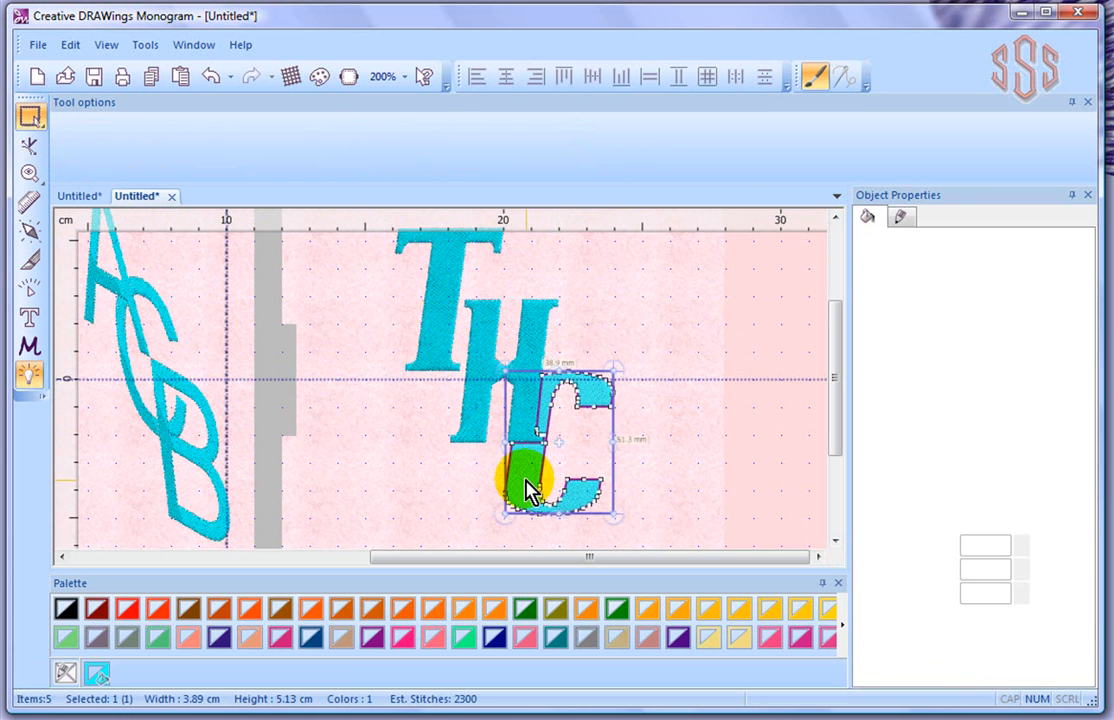
mouse_move(527, 480)
mouse_down()
mouse_move(578, 487)
mouse_move(600, 460)
mouse_move(604, 387)
mouse_move(600, 450)
mouse_up()
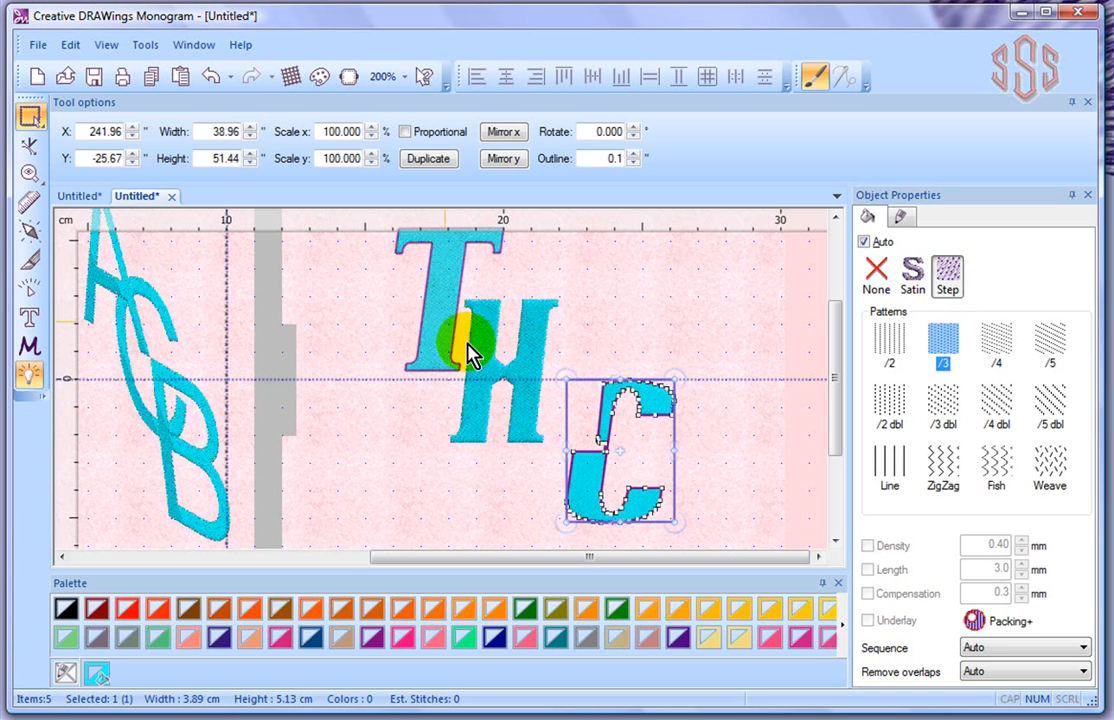
scroll(604, 481, up, 6)
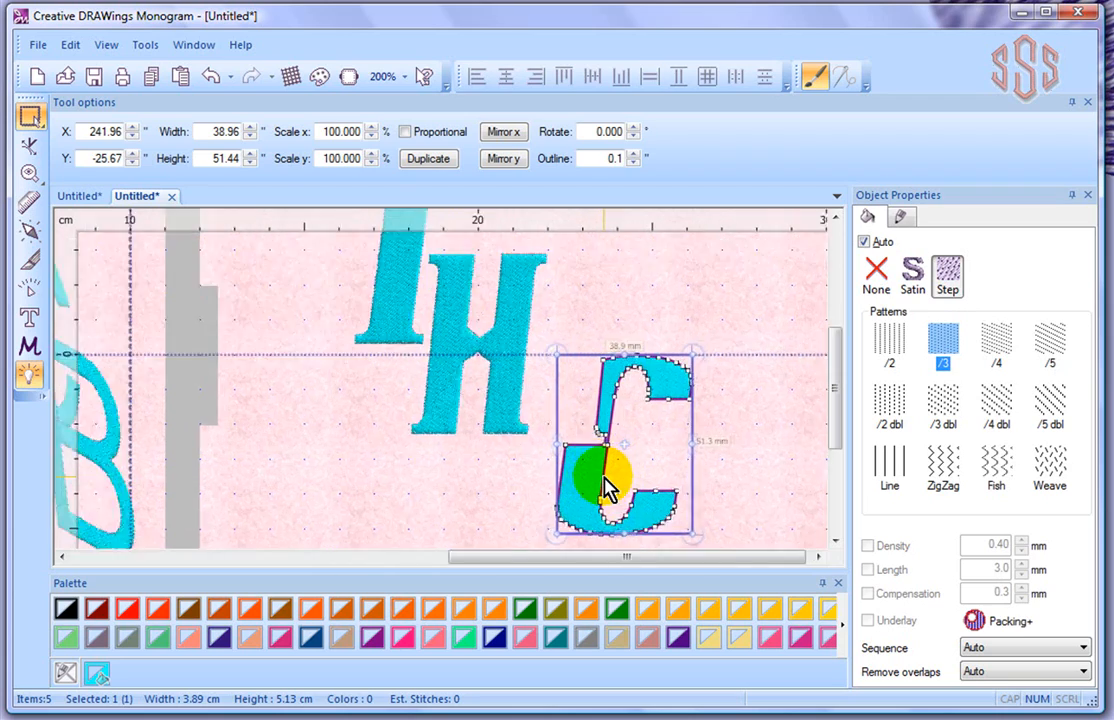
scroll(604, 481, up, 2)
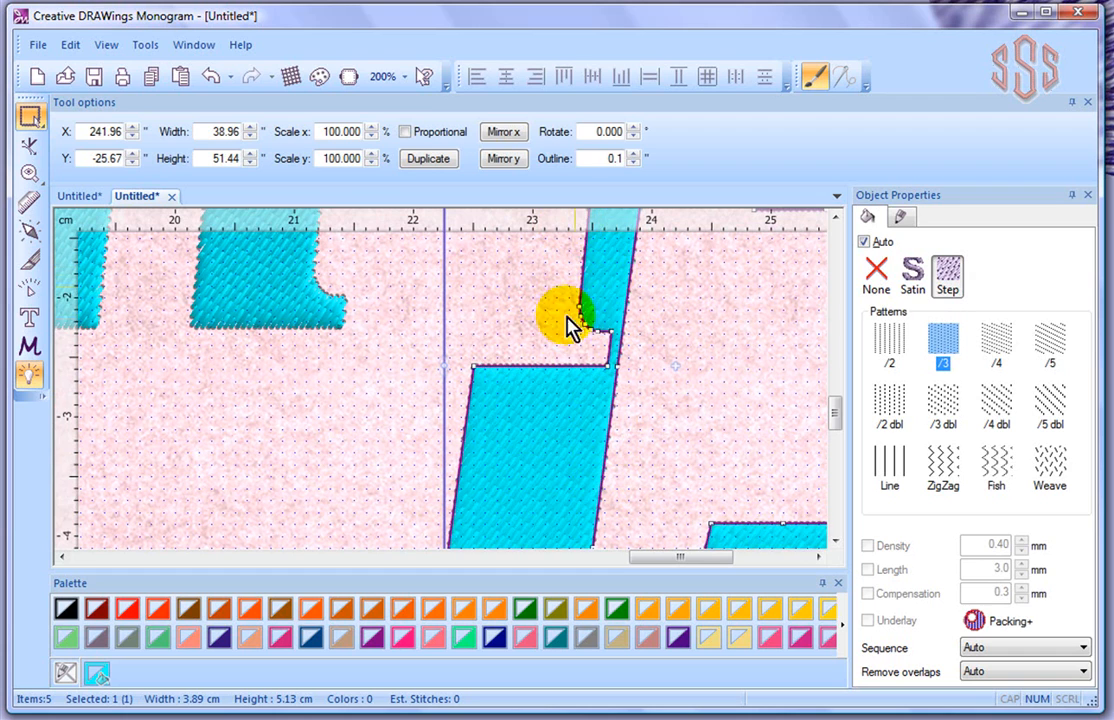
scroll(634, 350, down, 5)
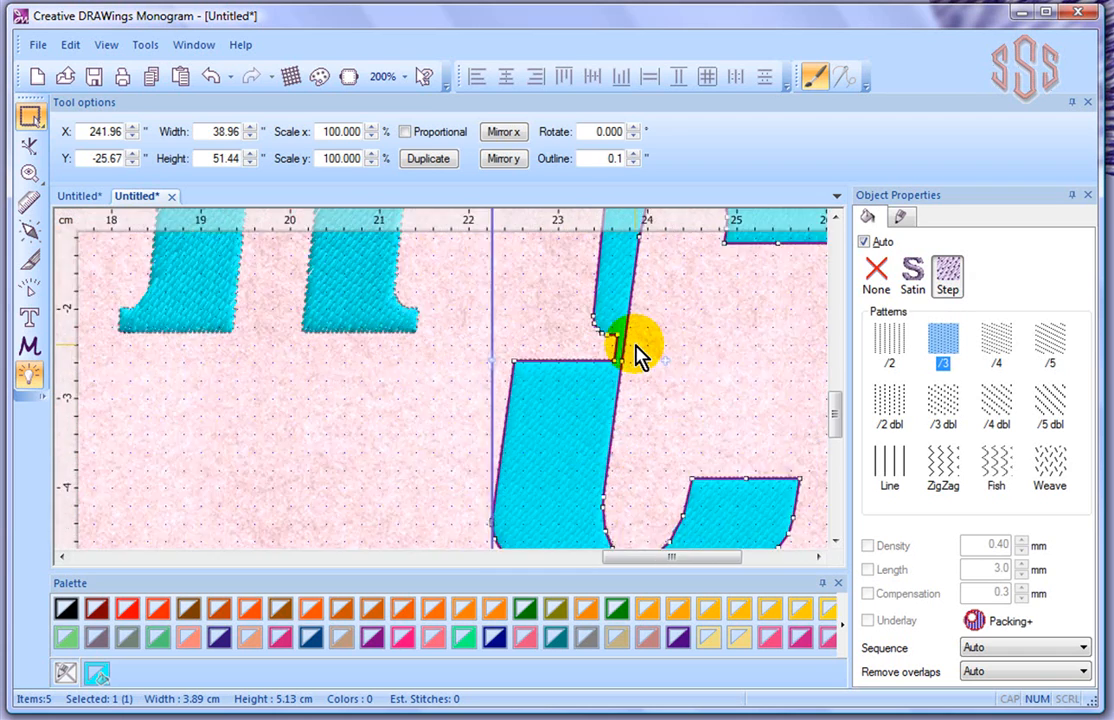
drag(600, 387, 590, 422)
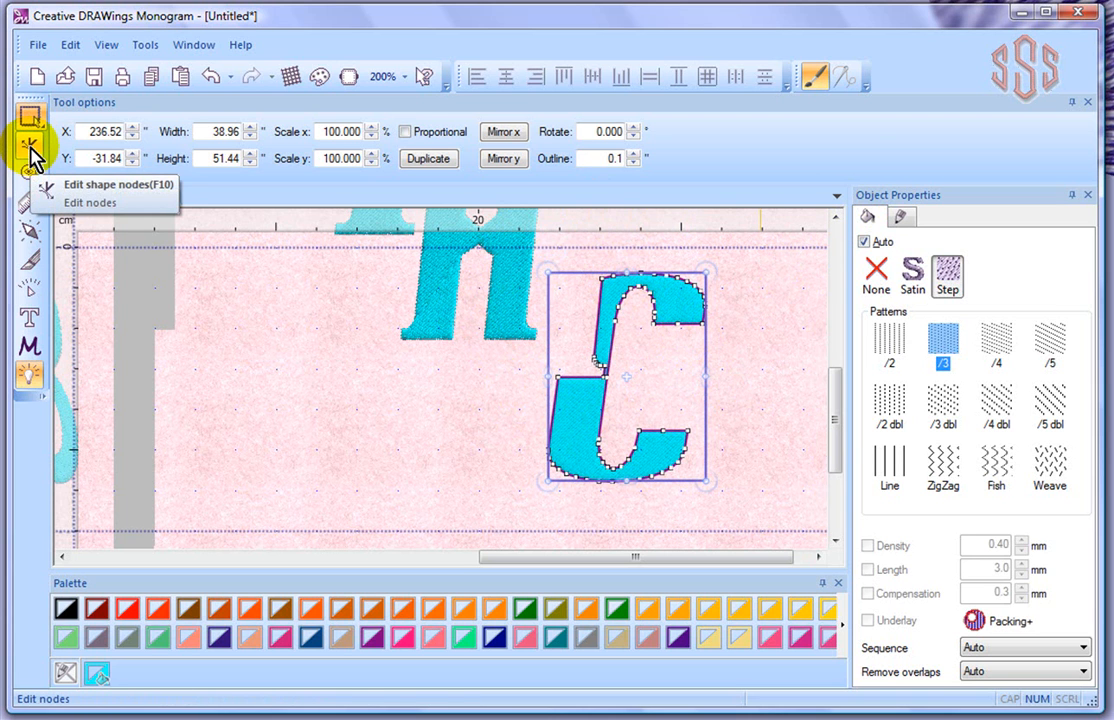
Step: Edit the C's shape nodes, pulling the lower stem's outer top corner outward and the opposite inner-edge node away from the stem
click(31, 150)
scroll(597, 430, up, 4)
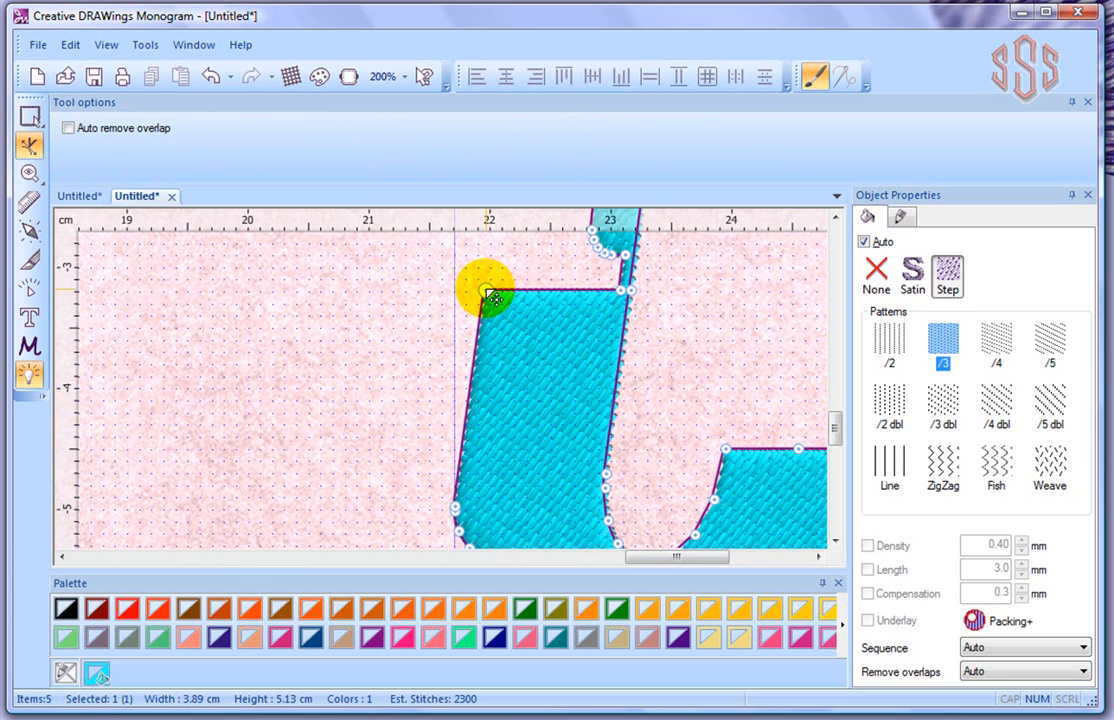
drag(493, 297, 403, 277)
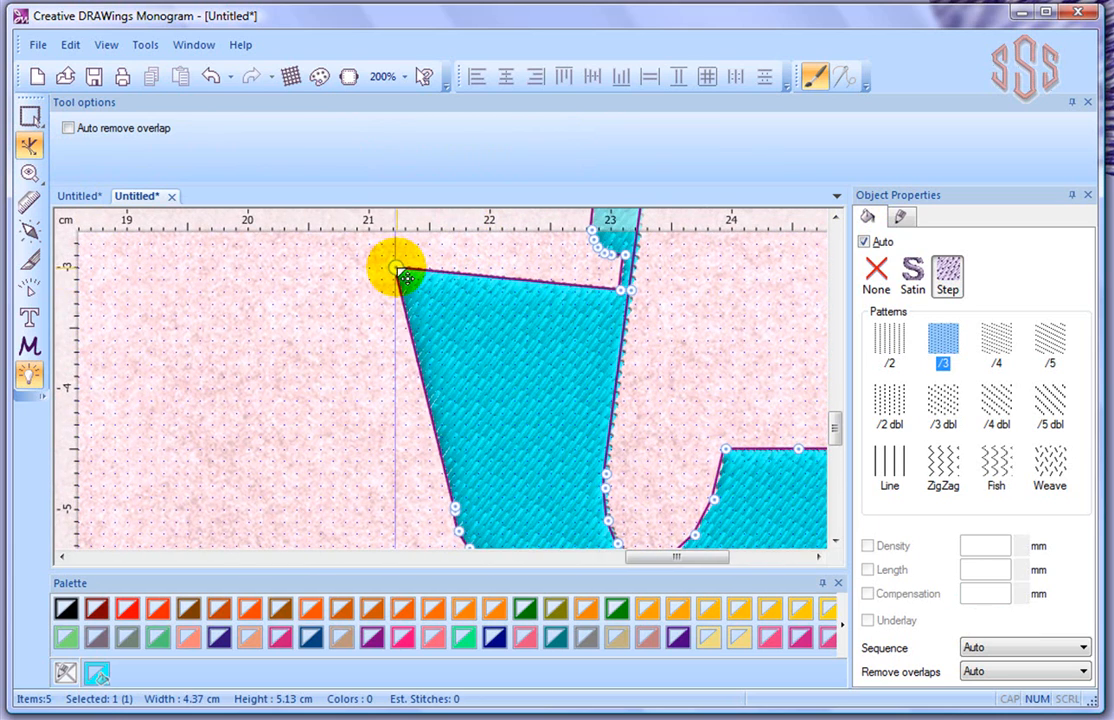
drag(632, 292, 664, 311)
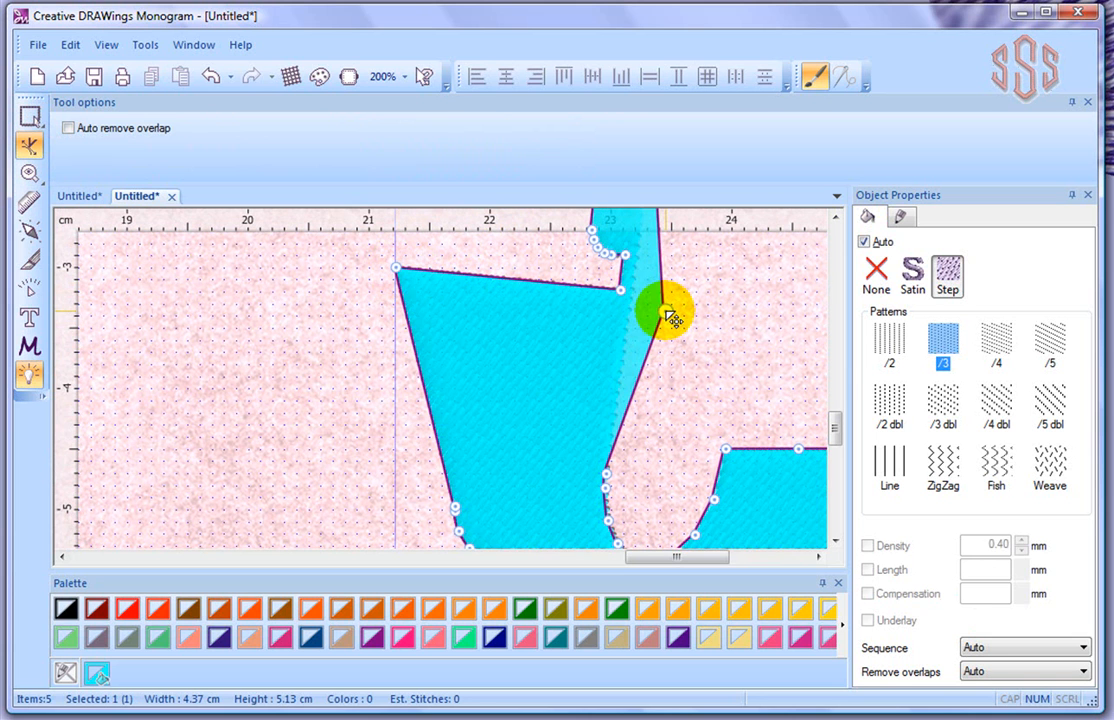
Step: Add a node on the C's inner edge below the moved node and pull both nodes outward
right_click(665, 318)
click(714, 386)
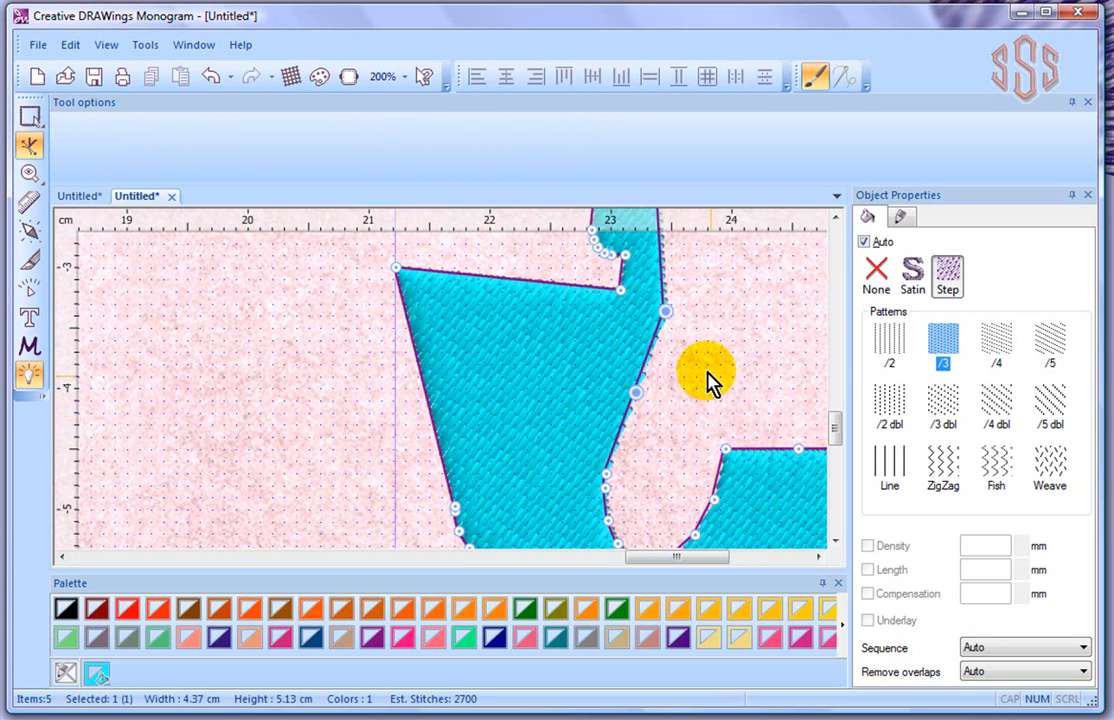
drag(638, 391, 672, 408)
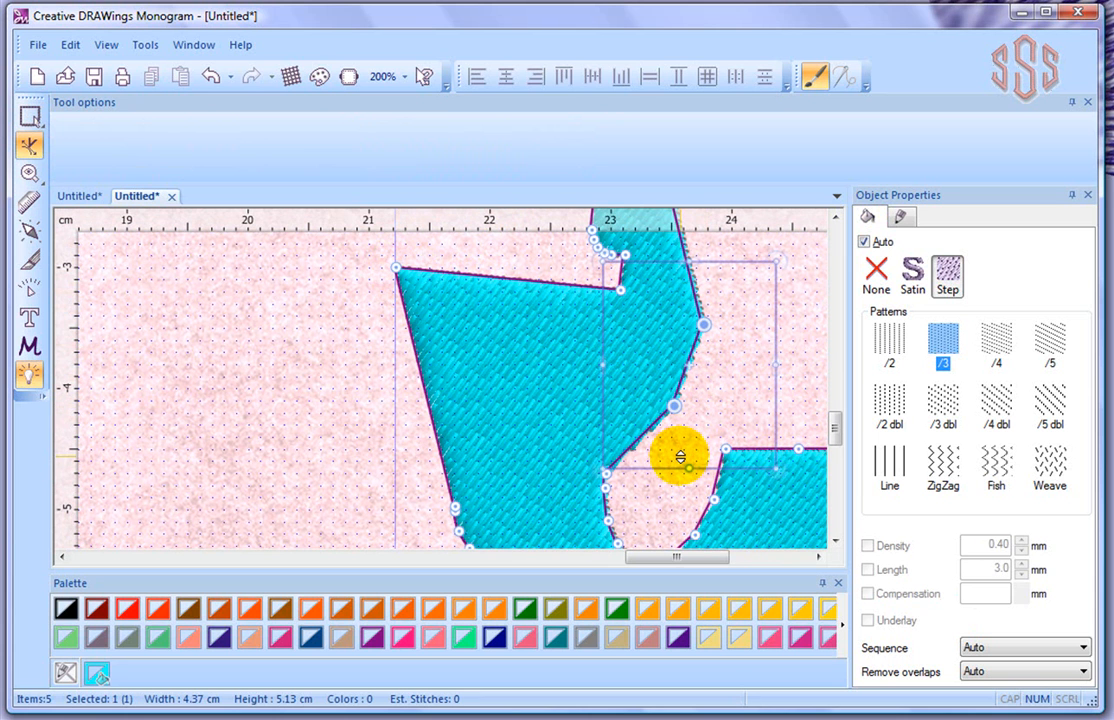
Step: Convert the added node on the C to curve, adjust its handles to round the inner edge, and clear the selection
right_click(670, 408)
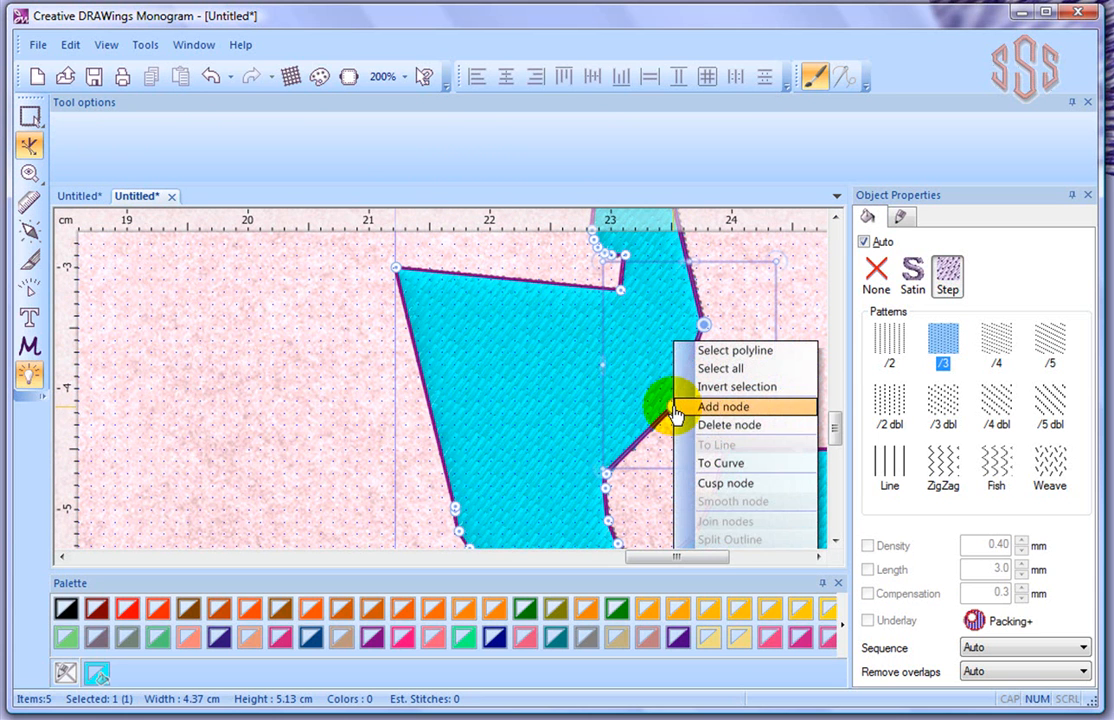
click(722, 463)
drag(709, 450, 587, 399)
click(675, 406)
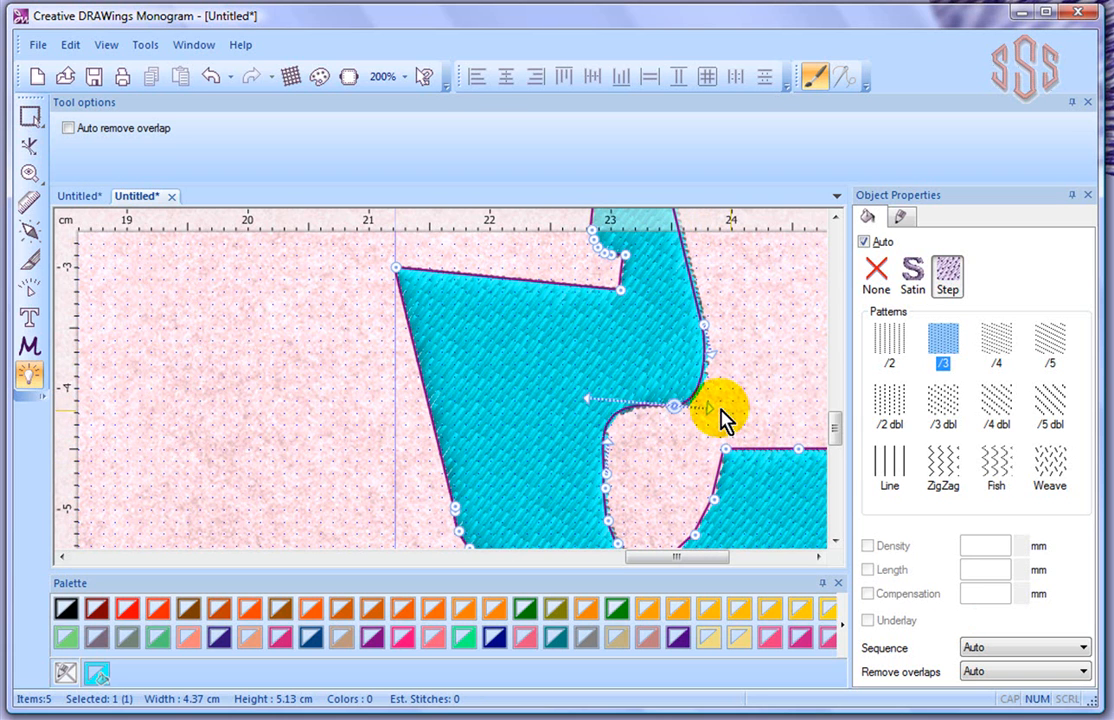
drag(712, 410, 740, 403)
scroll(510, 395, down, 4)
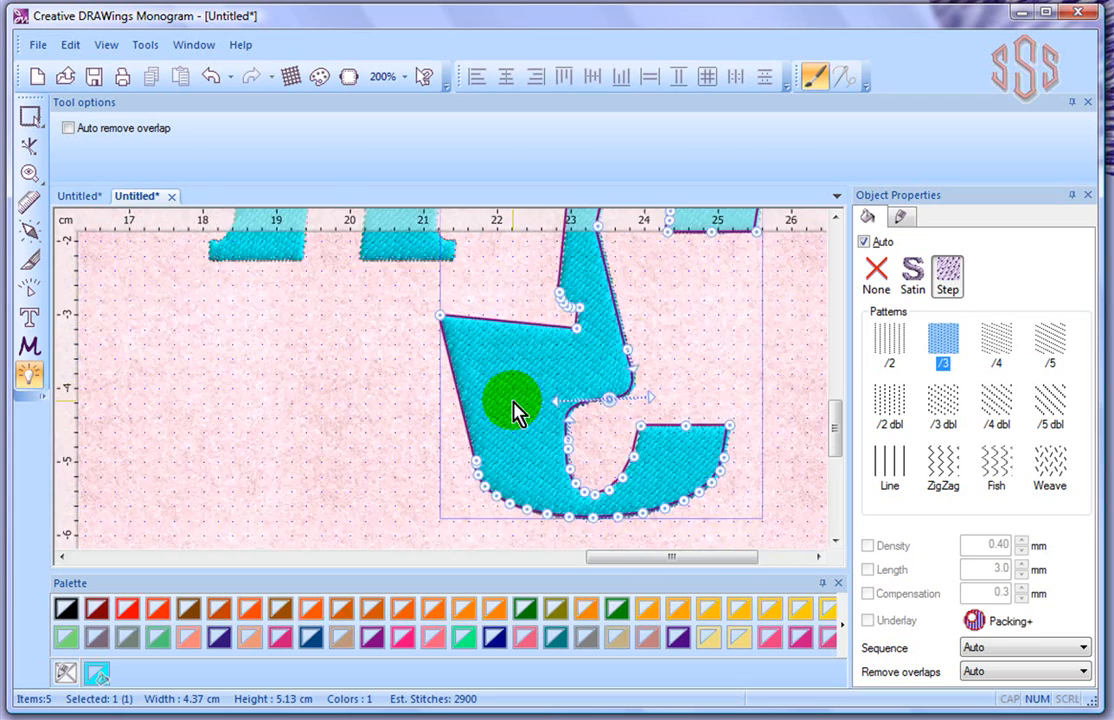
scroll(517, 405, down, 2)
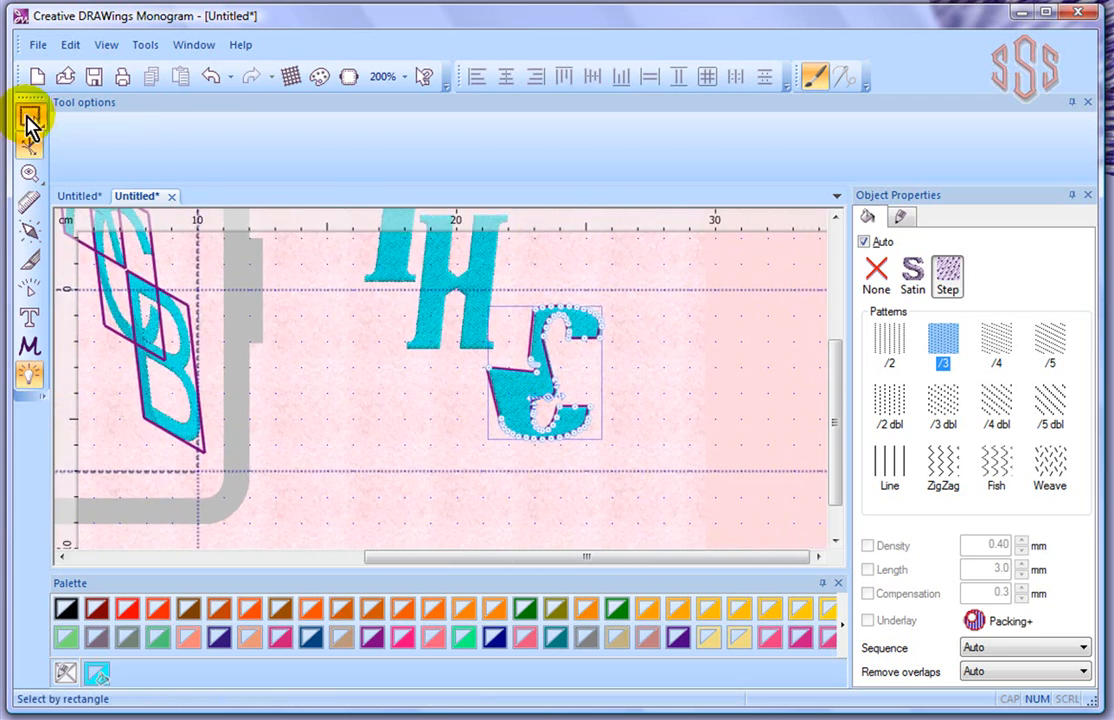
click(30, 117)
click(655, 273)
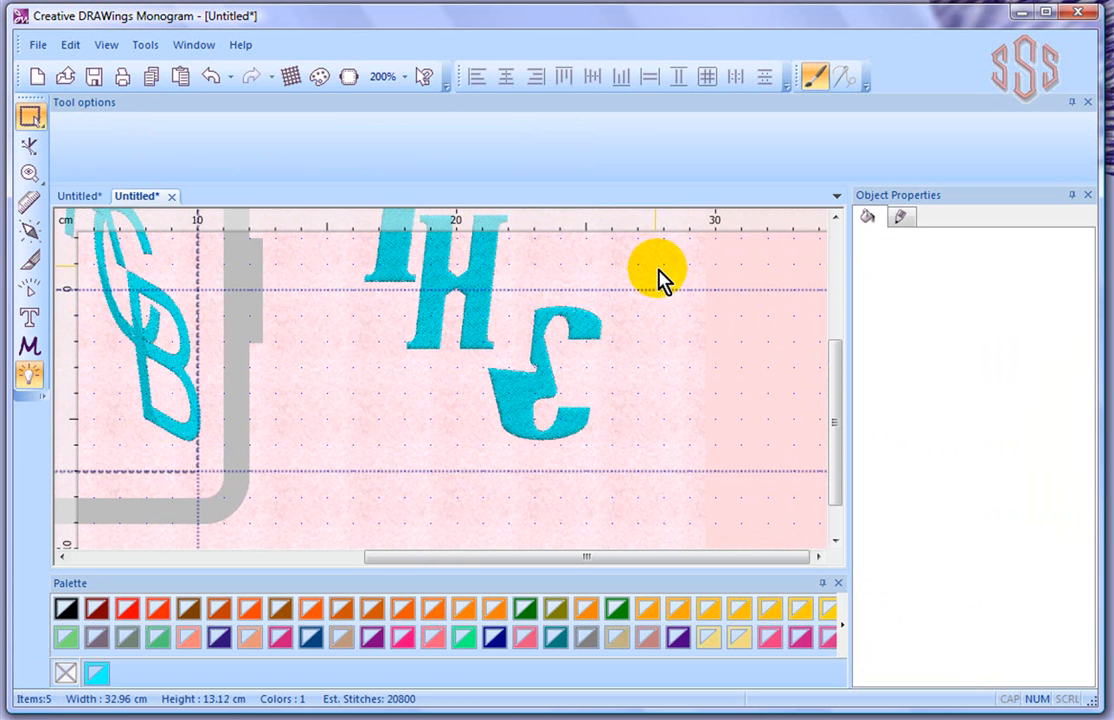
Step: Enlarge the T to about 8.43 × 11.12 cm and place it beside the H at X 164.99, Y 14.42
scroll(645, 320, down, 2)
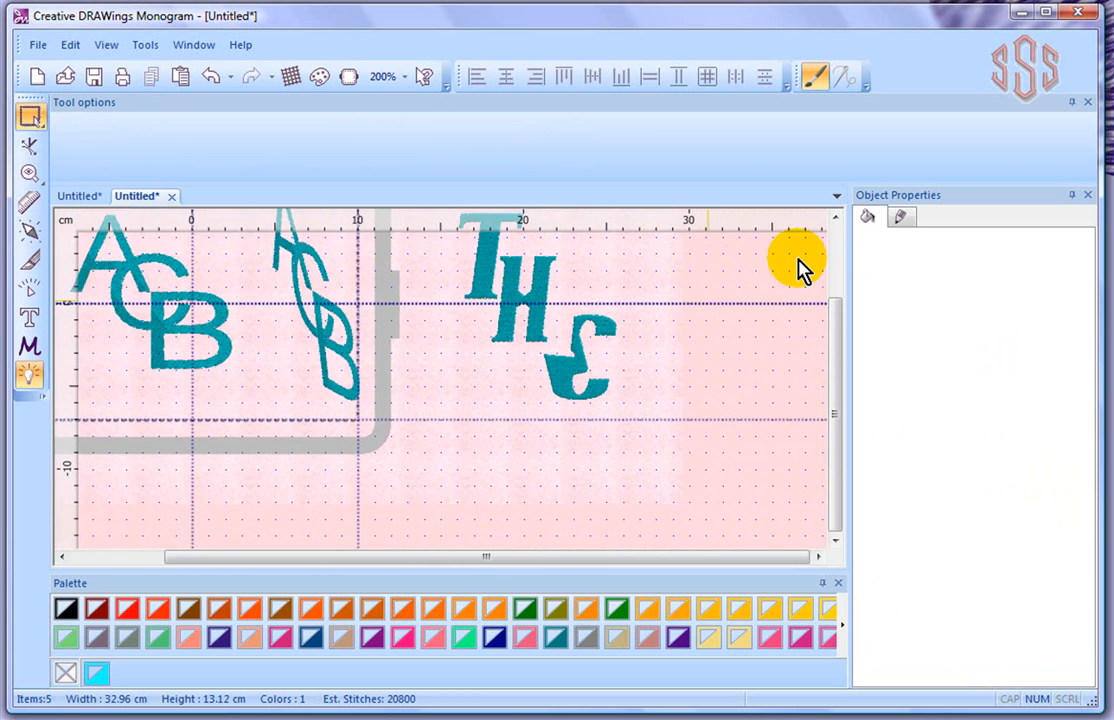
click(836, 228)
click(836, 228)
drag(497, 347, 548, 412)
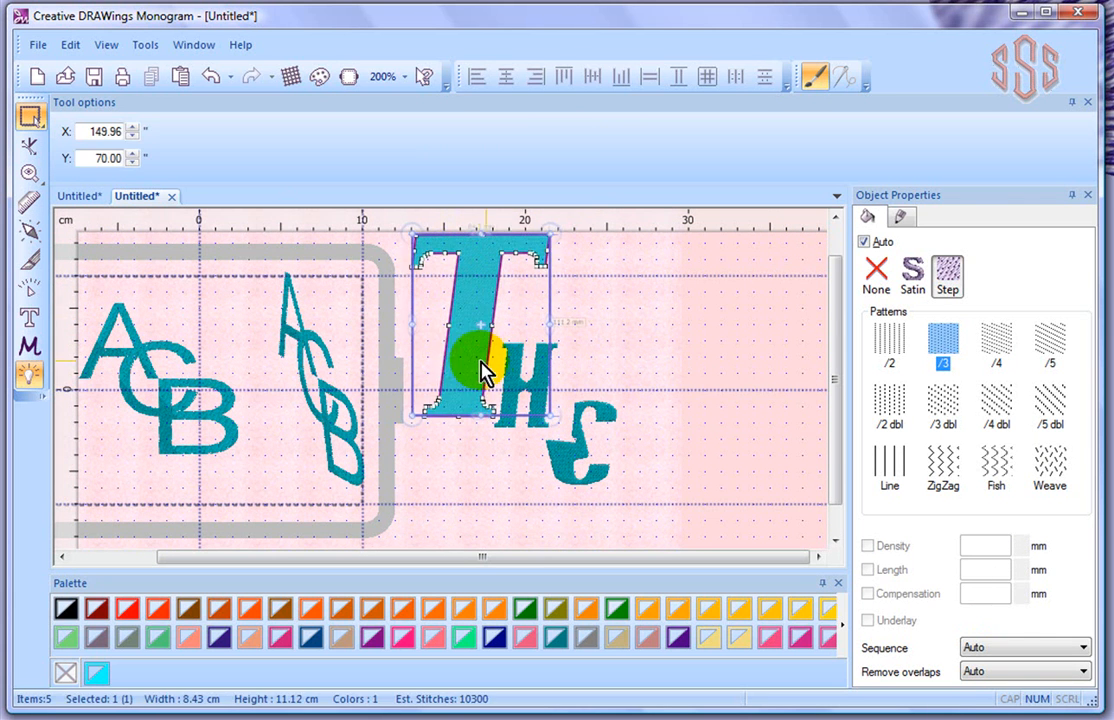
drag(470, 368, 458, 405)
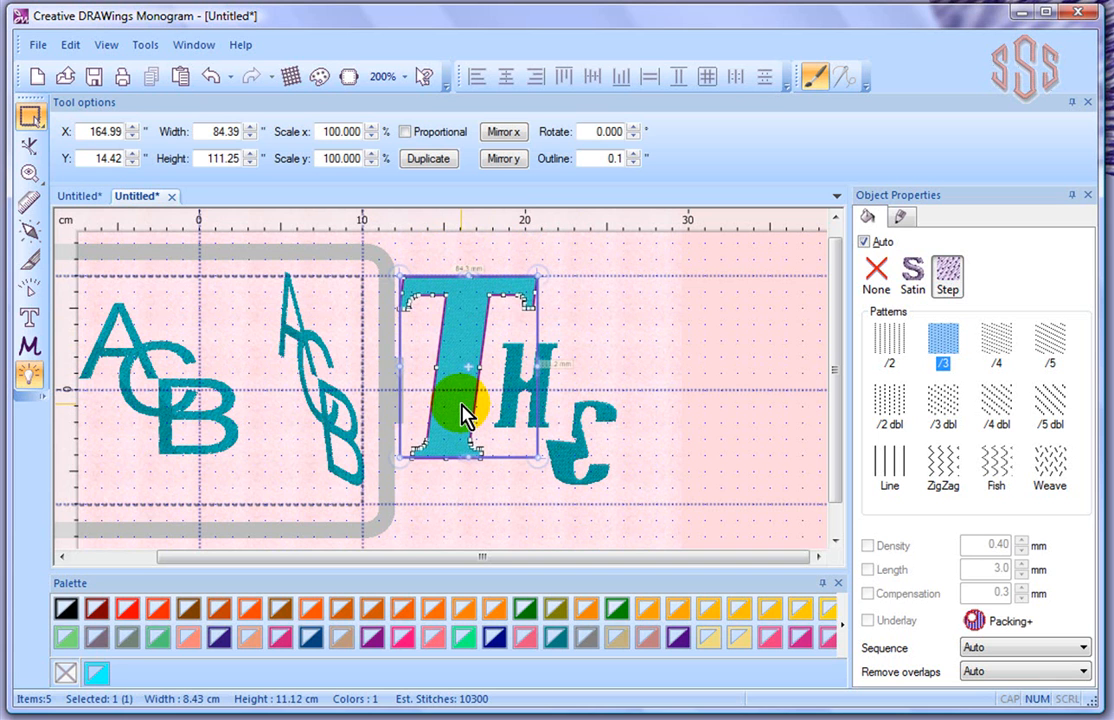
Step: Edit the skewed ABC monogram's nodes, pulling the upper outer corner of the C's envelope outward, and return to rectangle selection
click(313, 338)
click(30, 147)
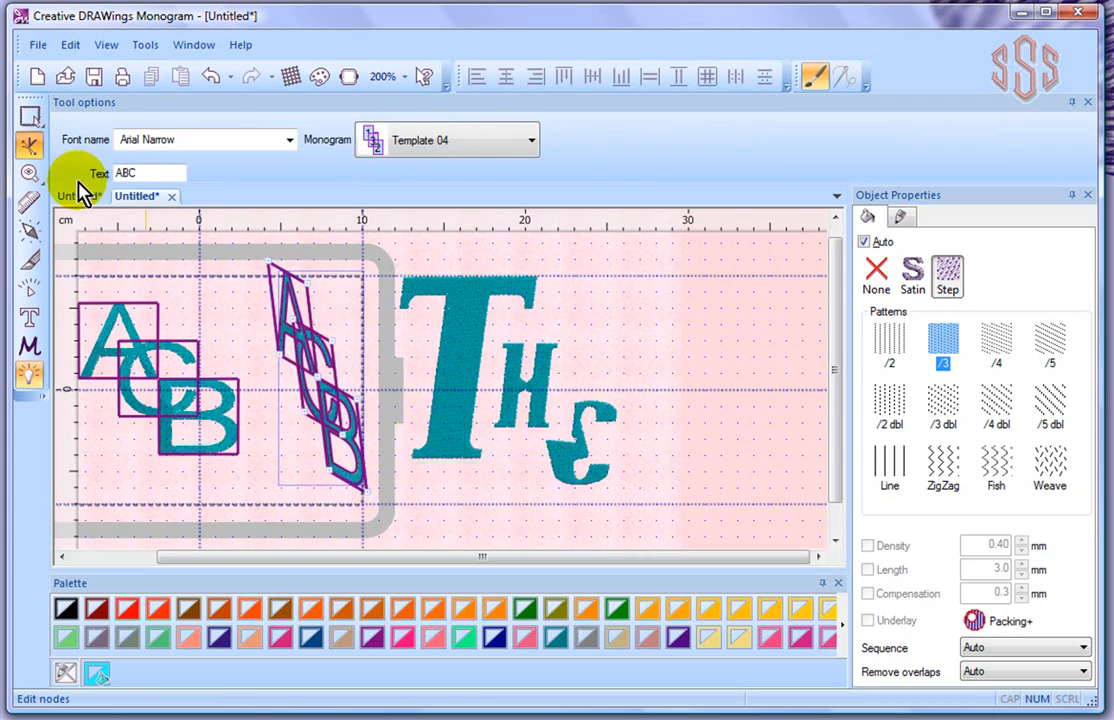
scroll(287, 362, up, 5)
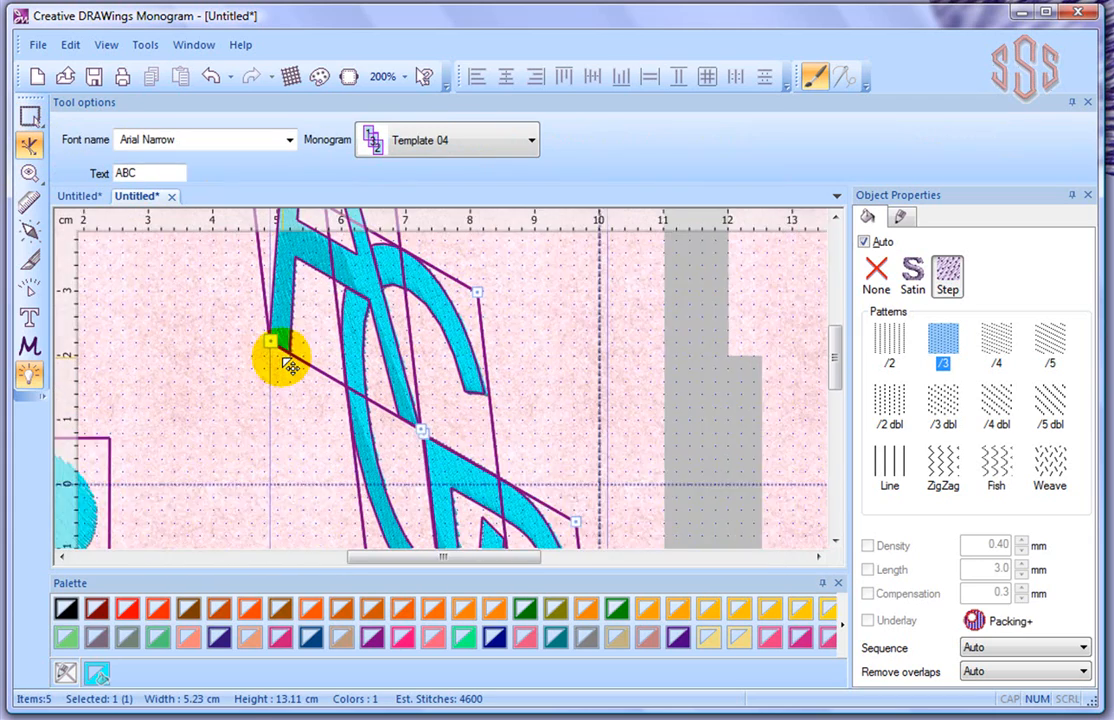
drag(370, 300, 432, 286)
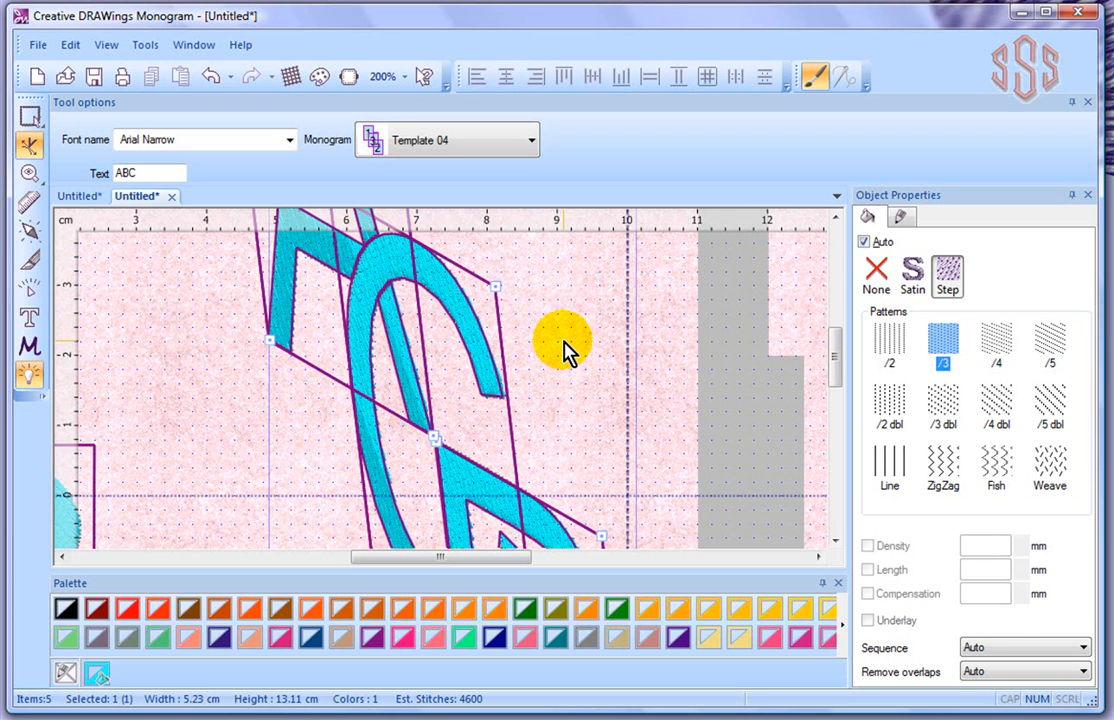
drag(497, 289, 530, 273)
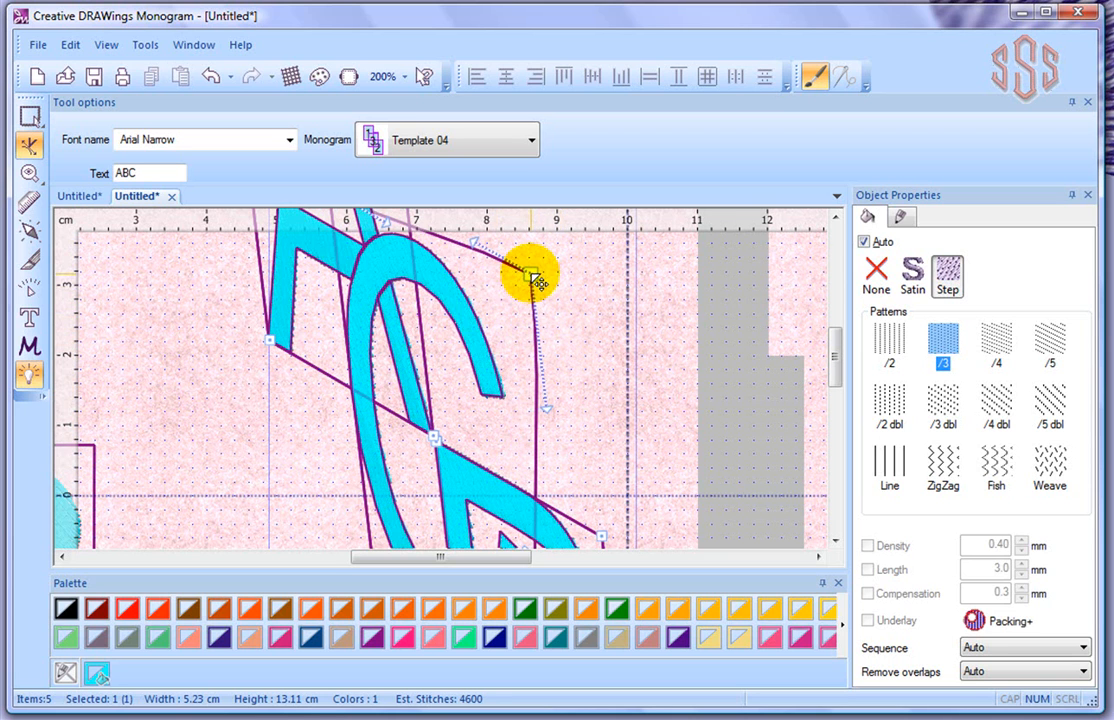
scroll(600, 325, down, 5)
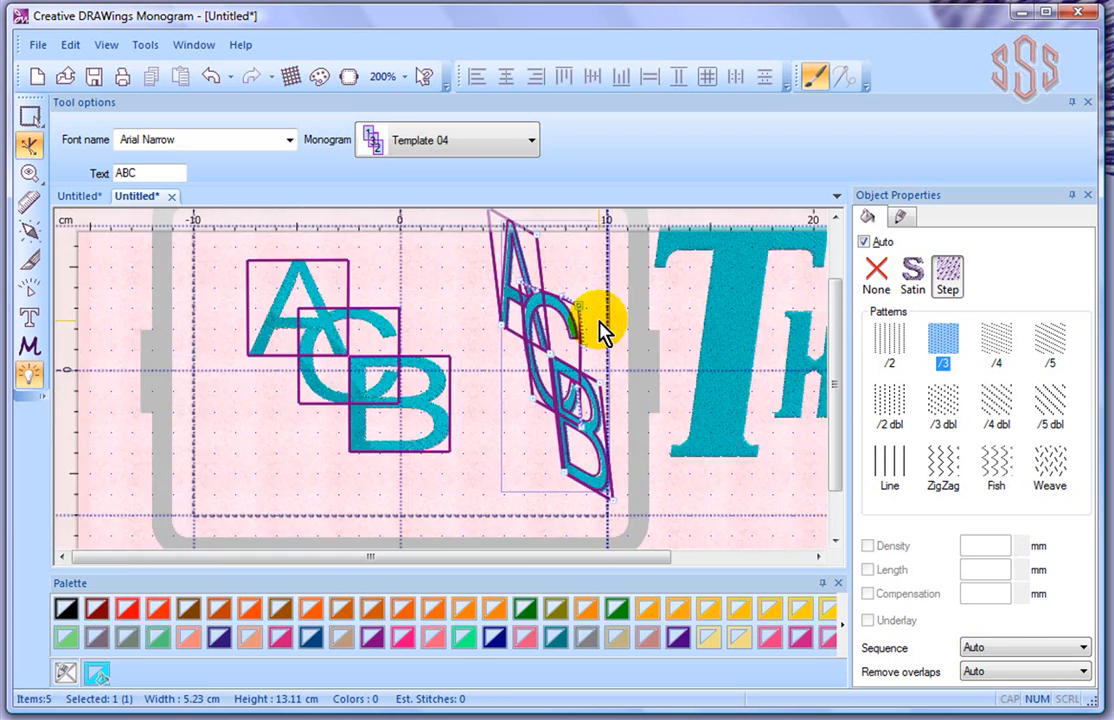
click(688, 311)
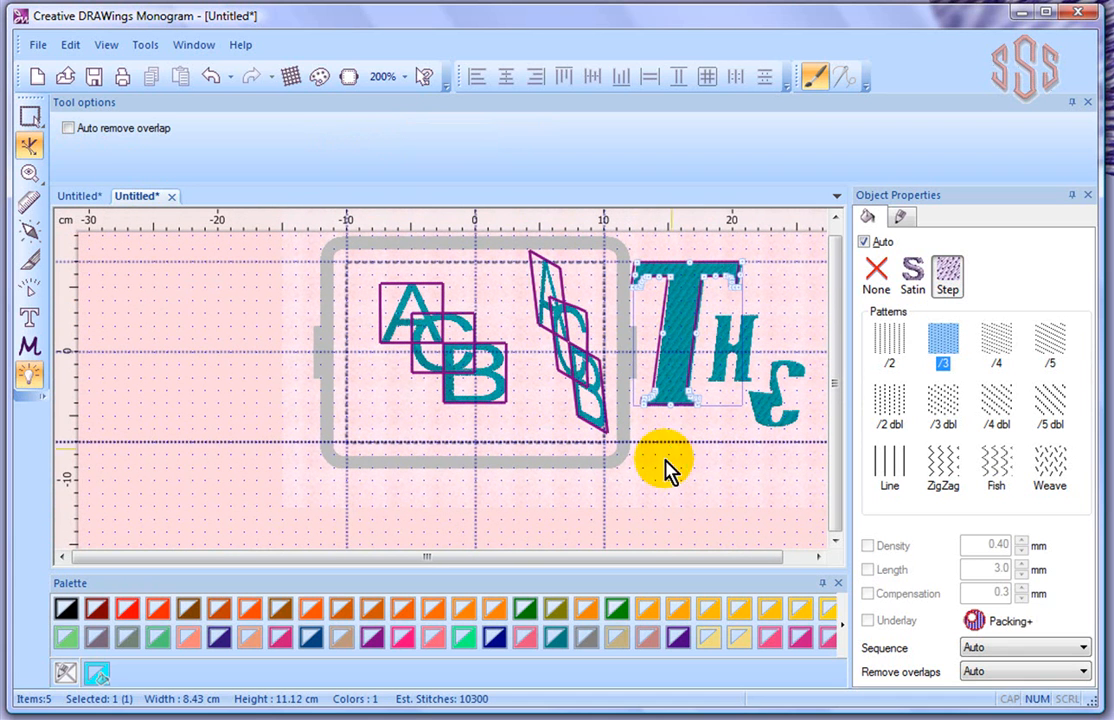
click(29, 116)
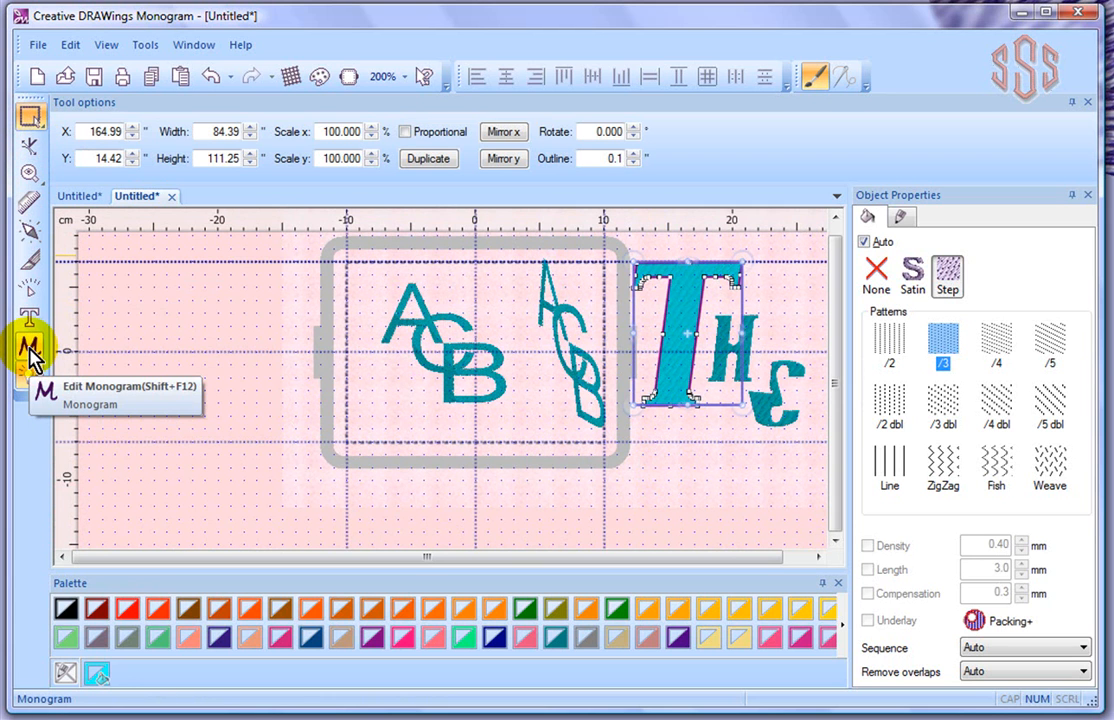
Step: Start a new design on pink Standard Normal fabric as a new monogram with the Janome 140 x 200 hoop
click(37, 80)
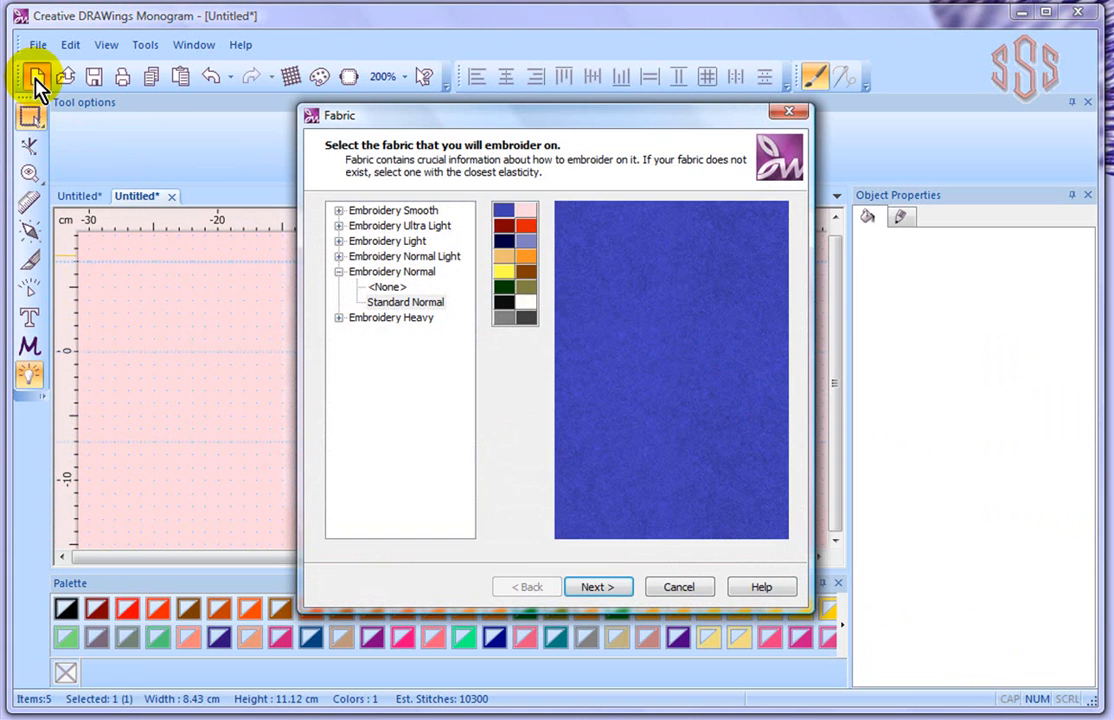
click(528, 213)
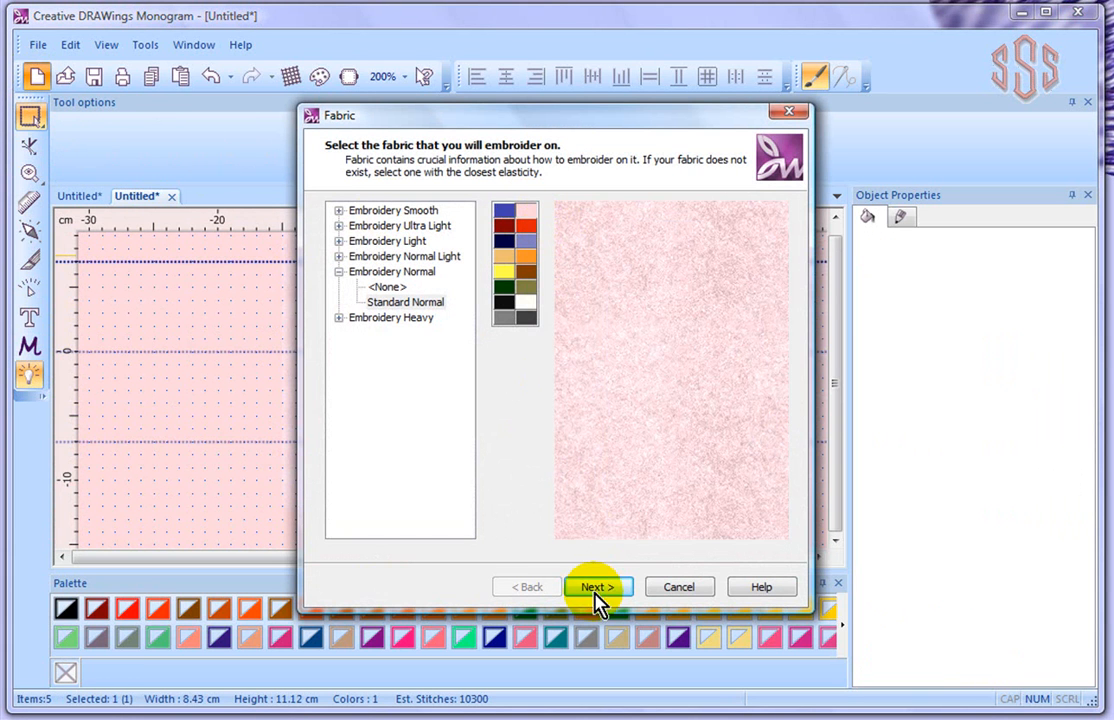
click(596, 589)
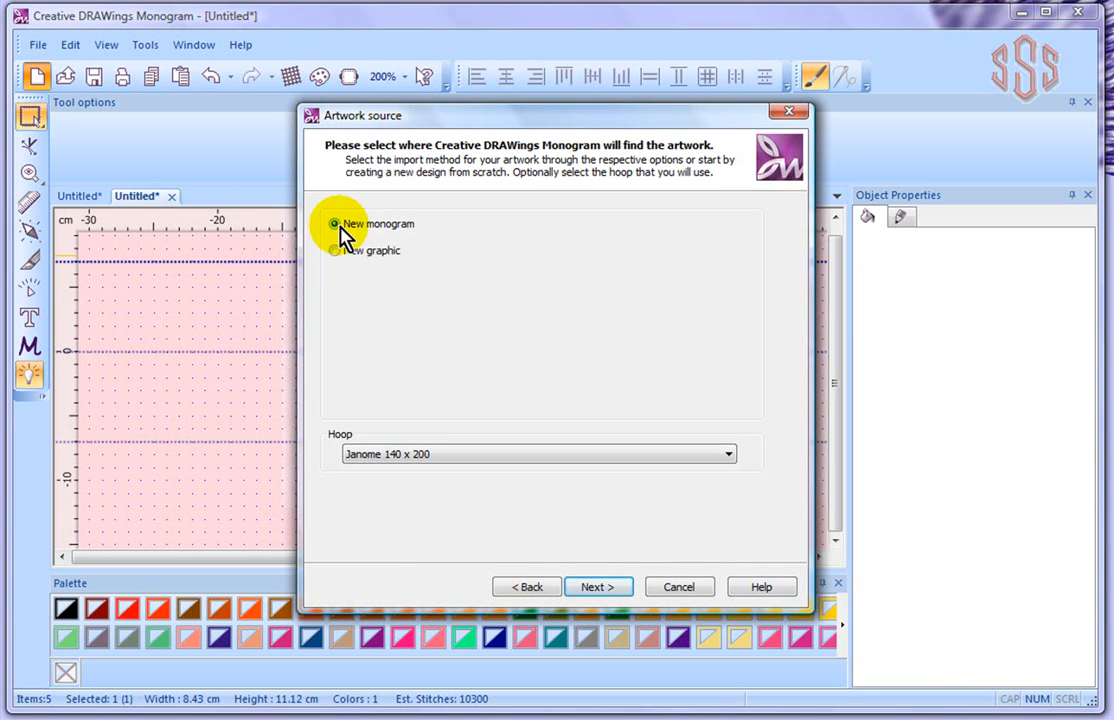
click(610, 589)
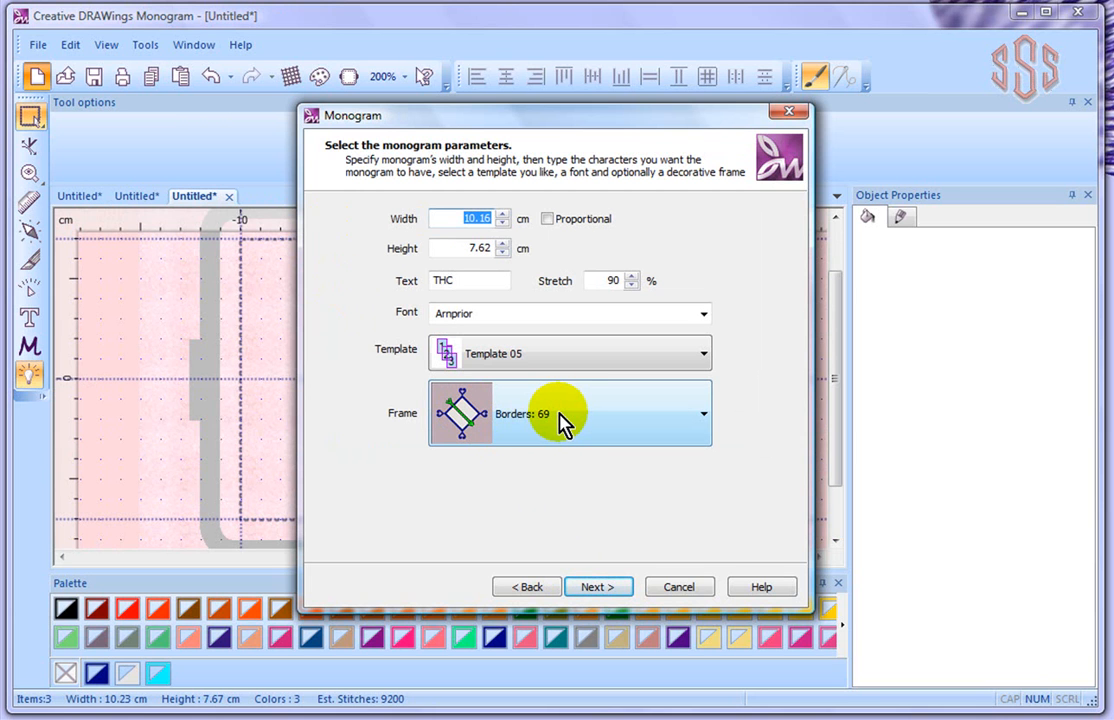
Step: Set the THC monogram's width to 8 cm and height to 4 cm, and choose Template 09
drag(522, 117, 629, 88)
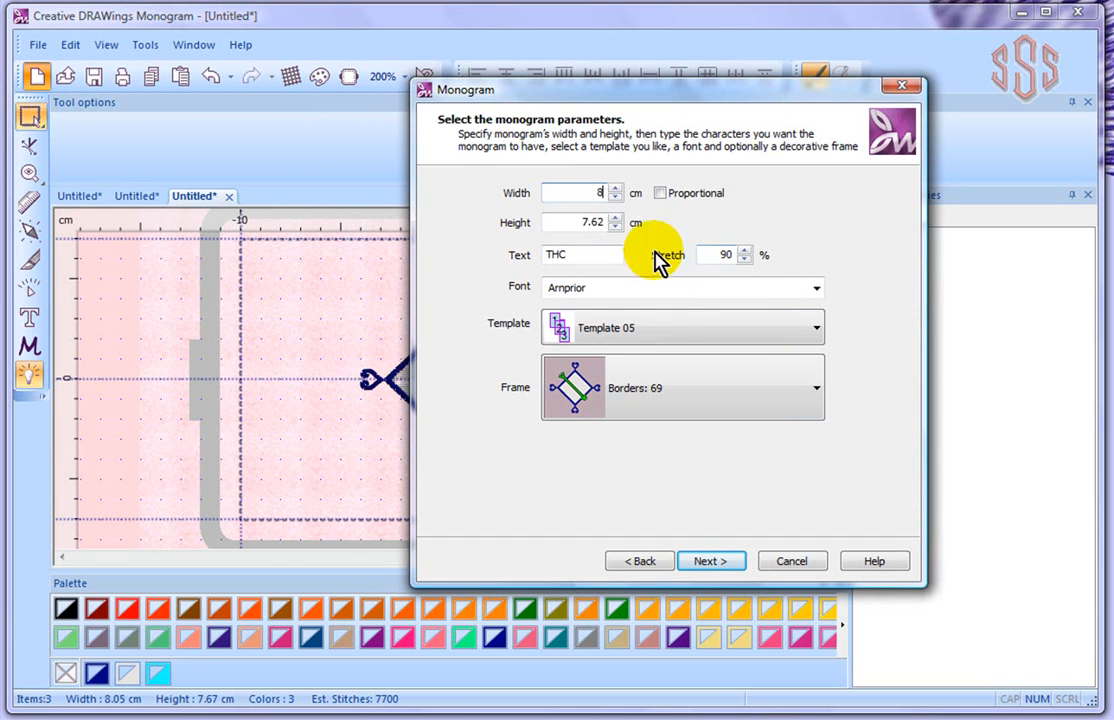
double_click(593, 224)
text(4)
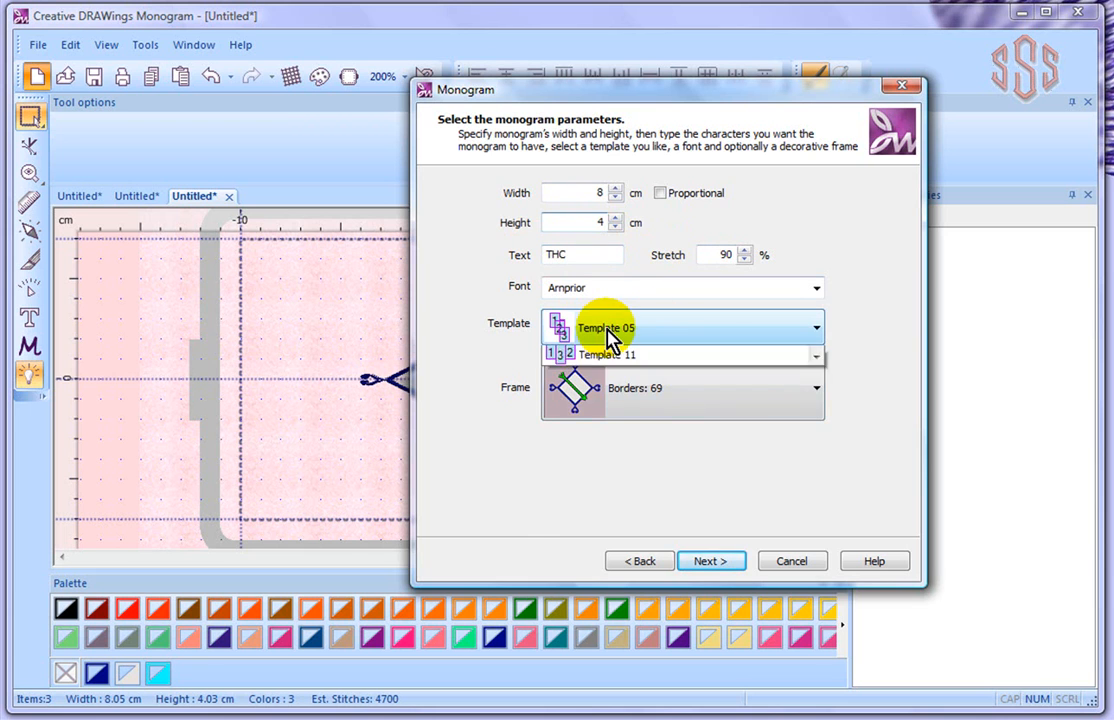
click(608, 335)
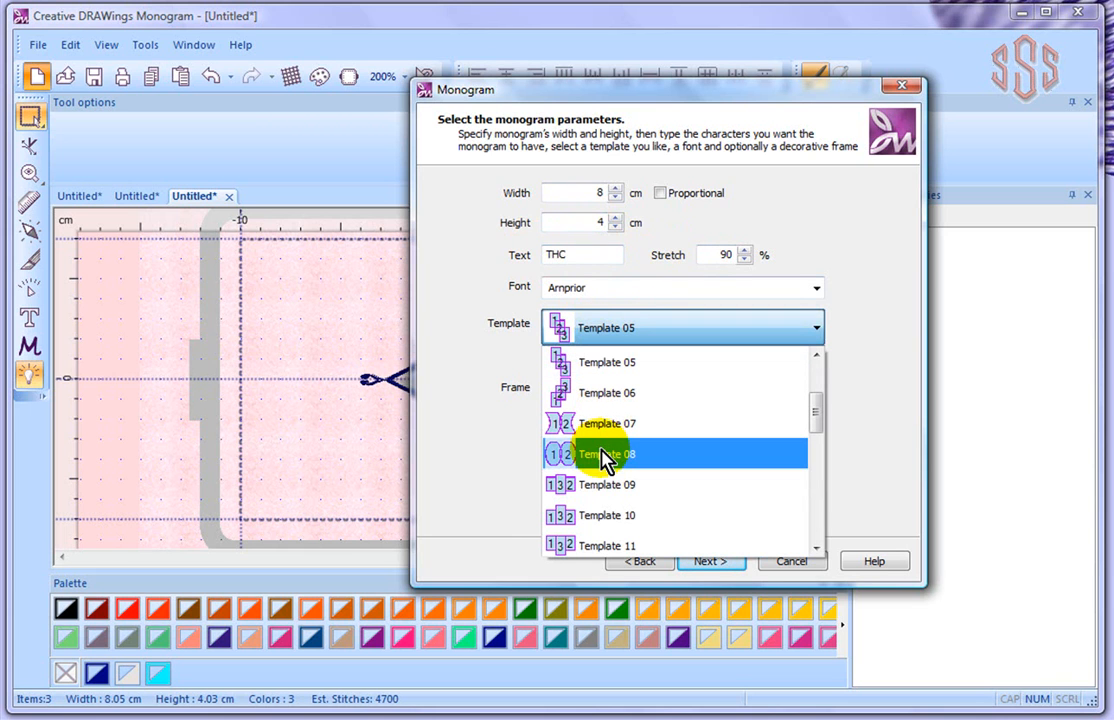
click(605, 487)
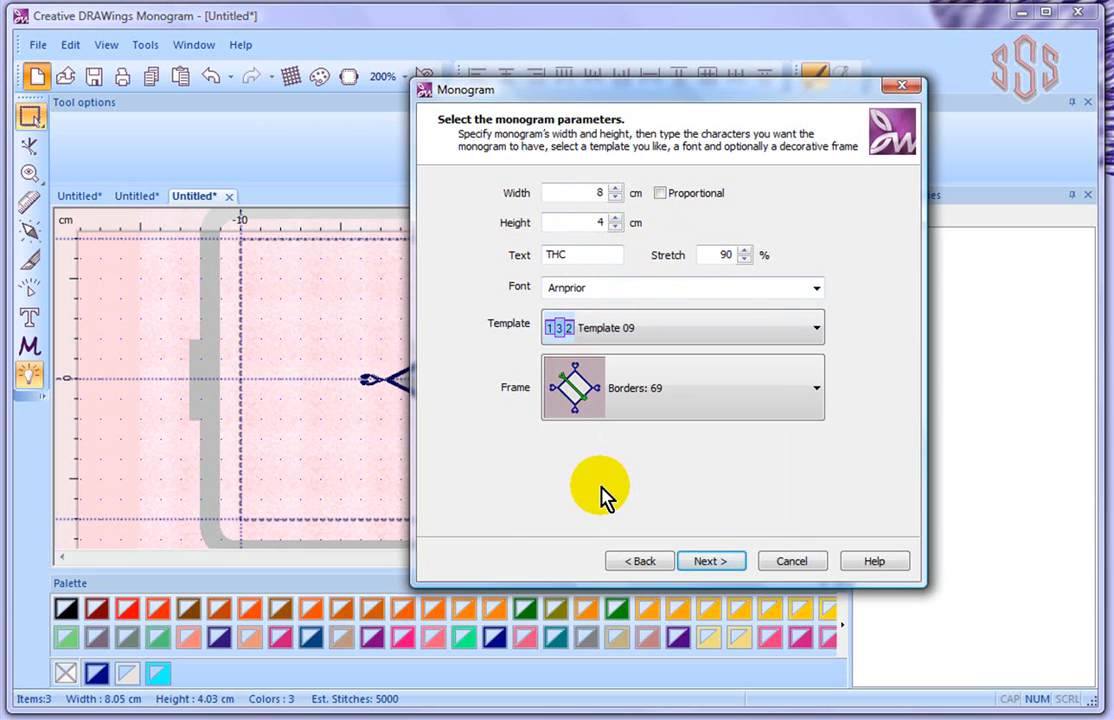
Step: Frame the monogram with Corners: 01, hiding the lower-left and upper-right corners, and finish the wizard with two RGB threads
click(637, 397)
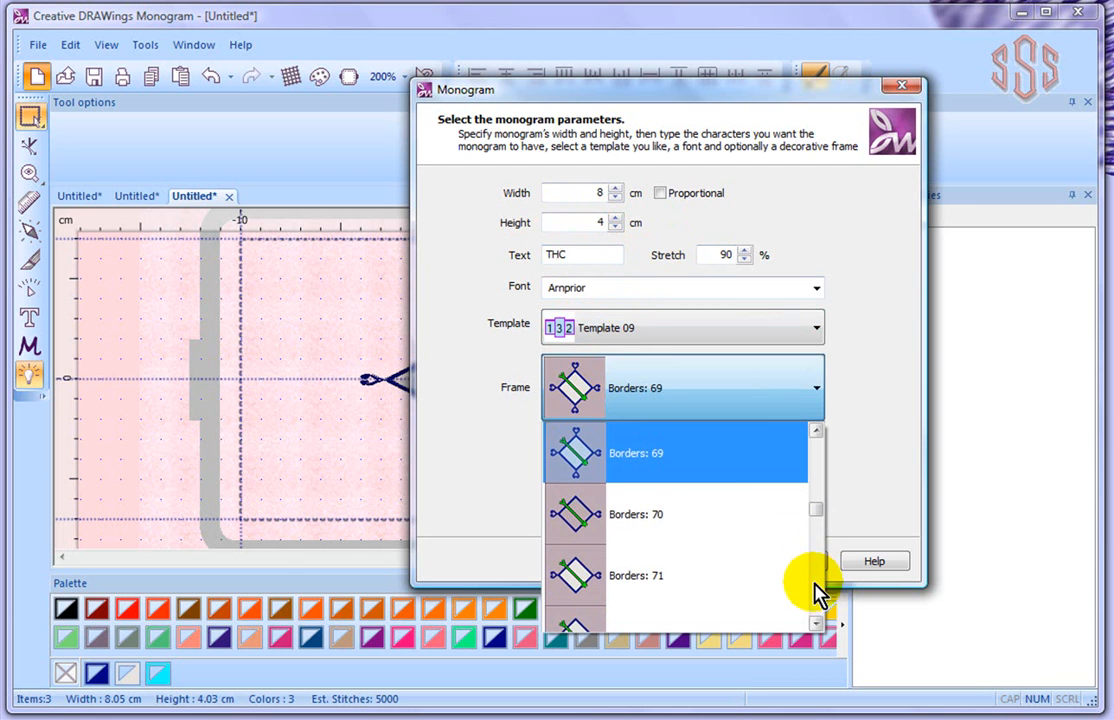
scroll(808, 575, down, 3)
scroll(815, 588, down, 3)
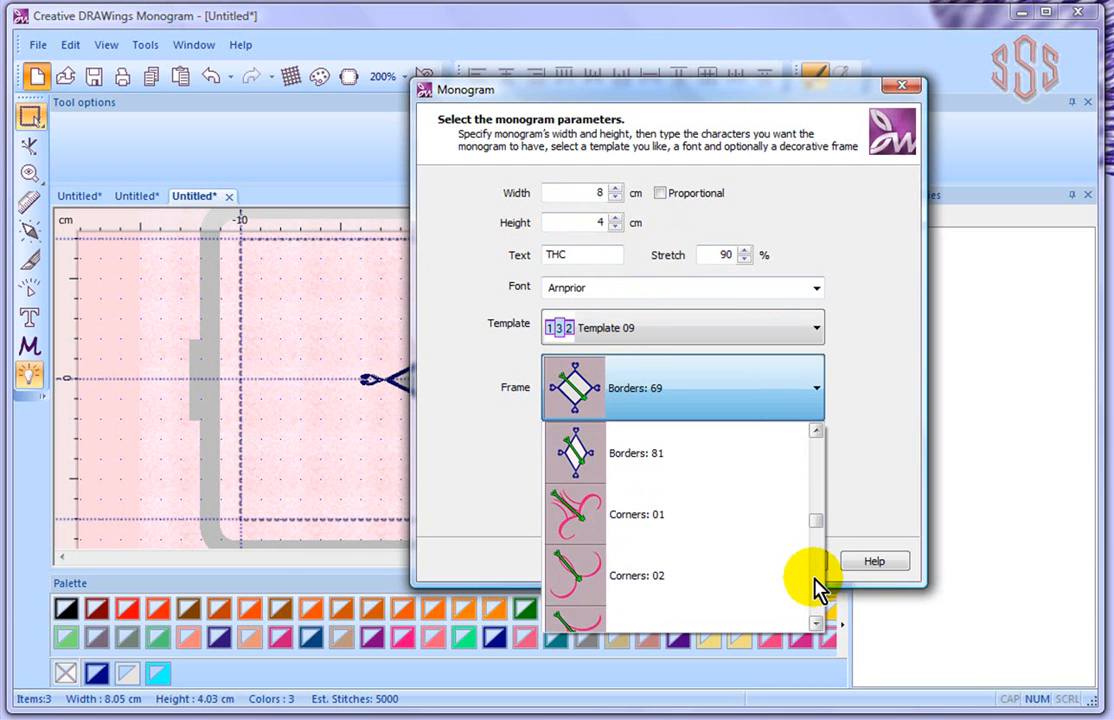
click(573, 518)
click(568, 512)
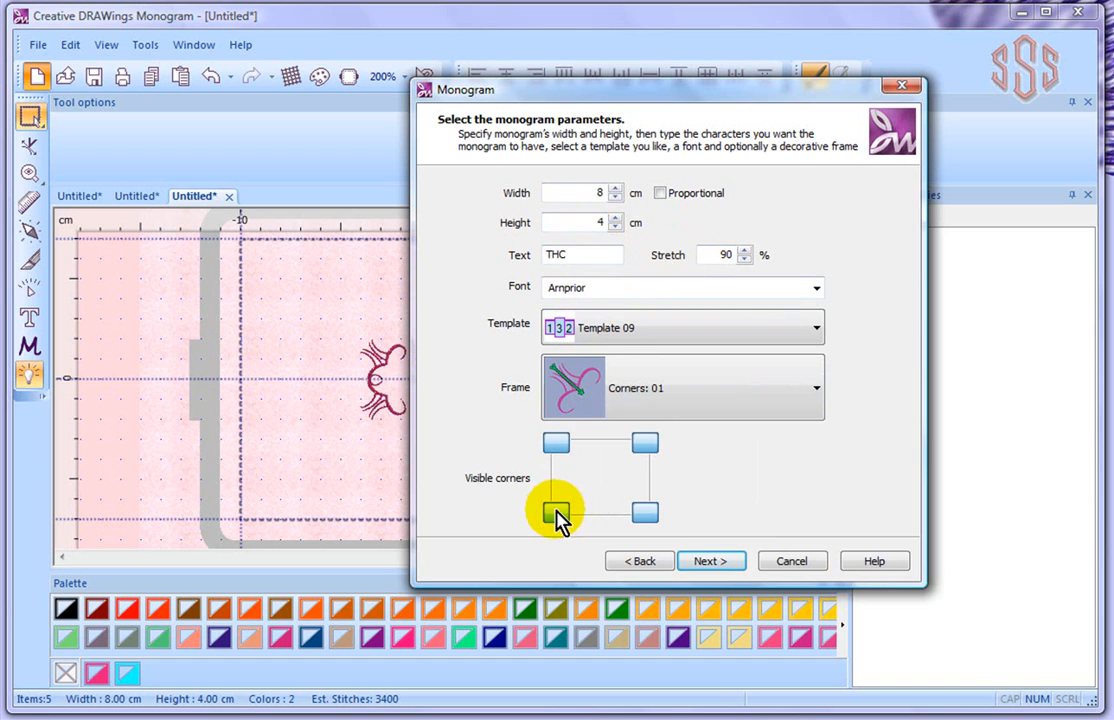
click(645, 445)
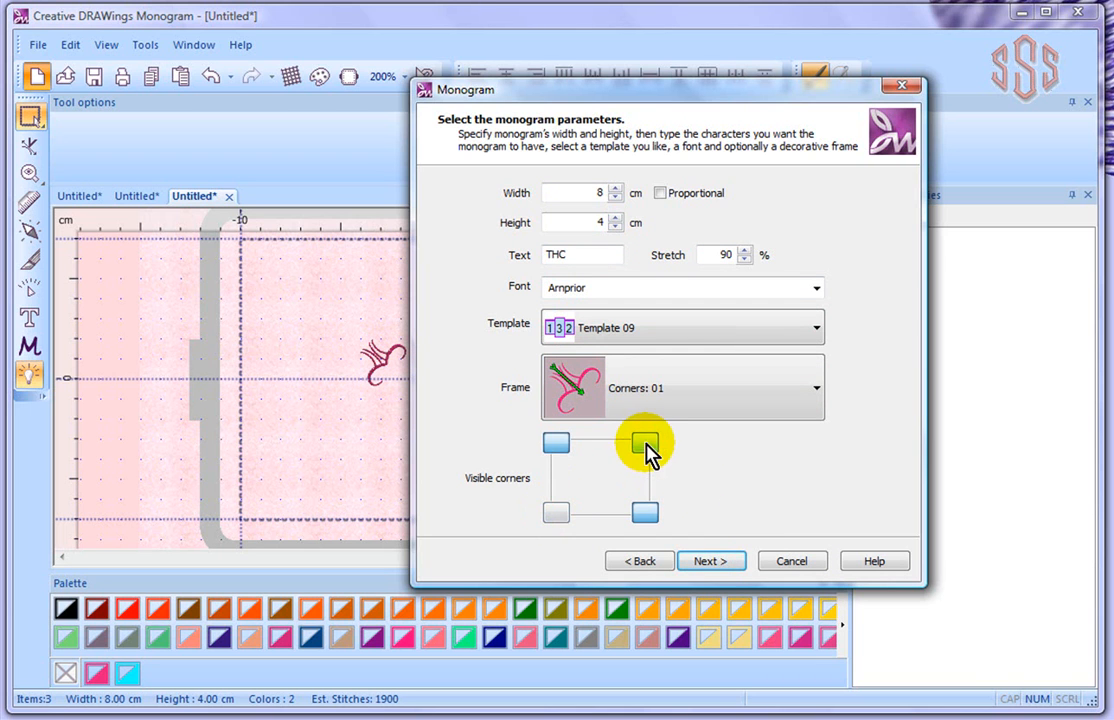
click(715, 562)
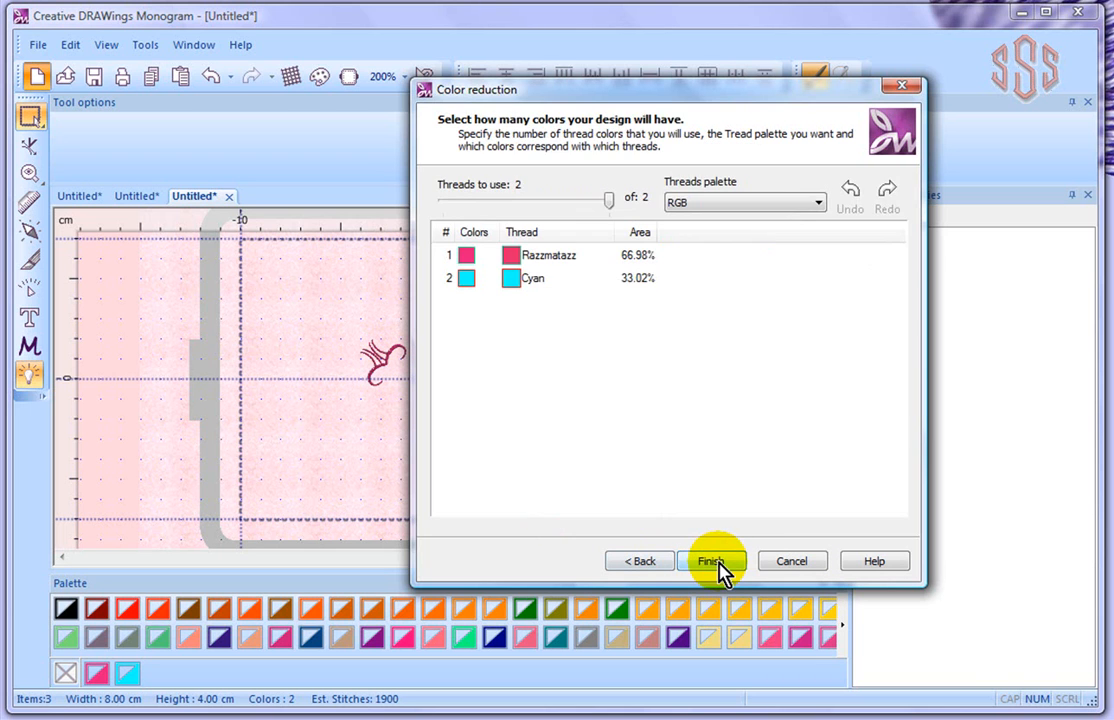
click(712, 561)
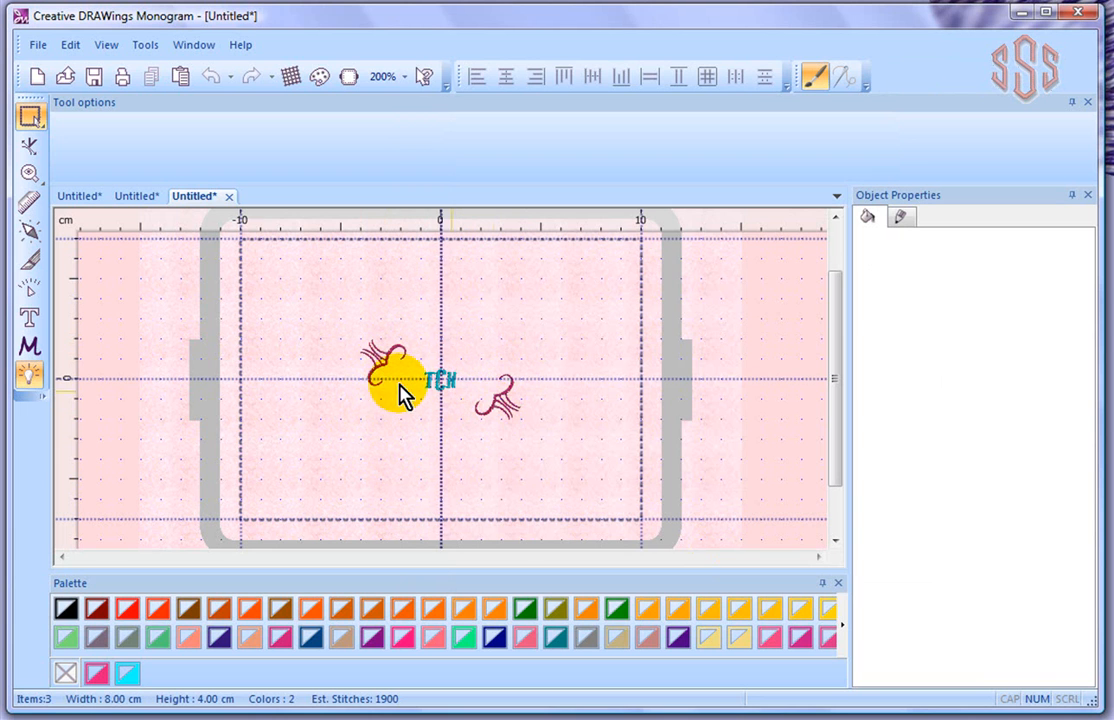
Step: Move the upper-left corner ornament outward and up to about X -31.96, Y 11.35, and clear the selection
scroll(398, 407, up, 2)
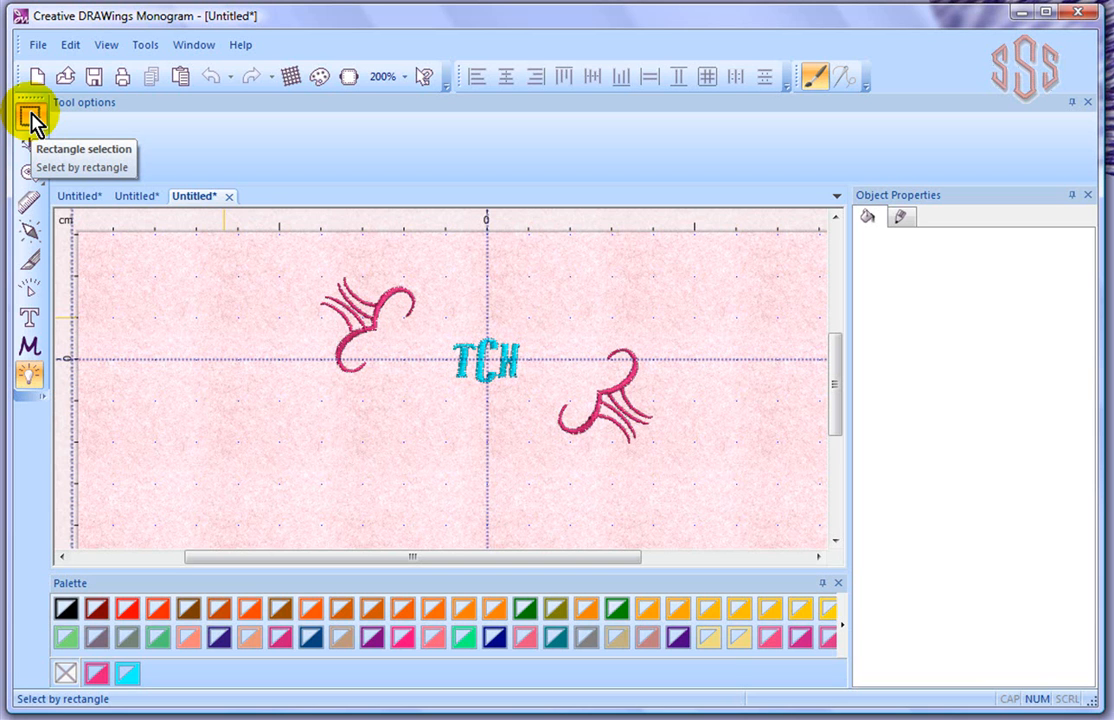
click(398, 305)
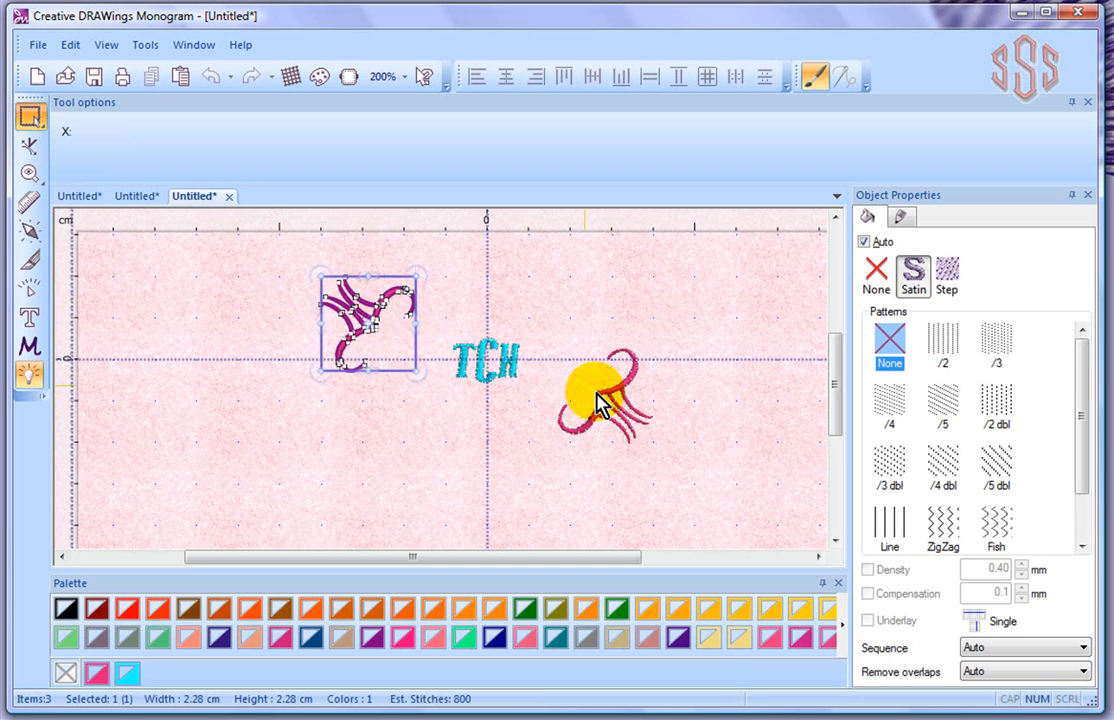
click(621, 397)
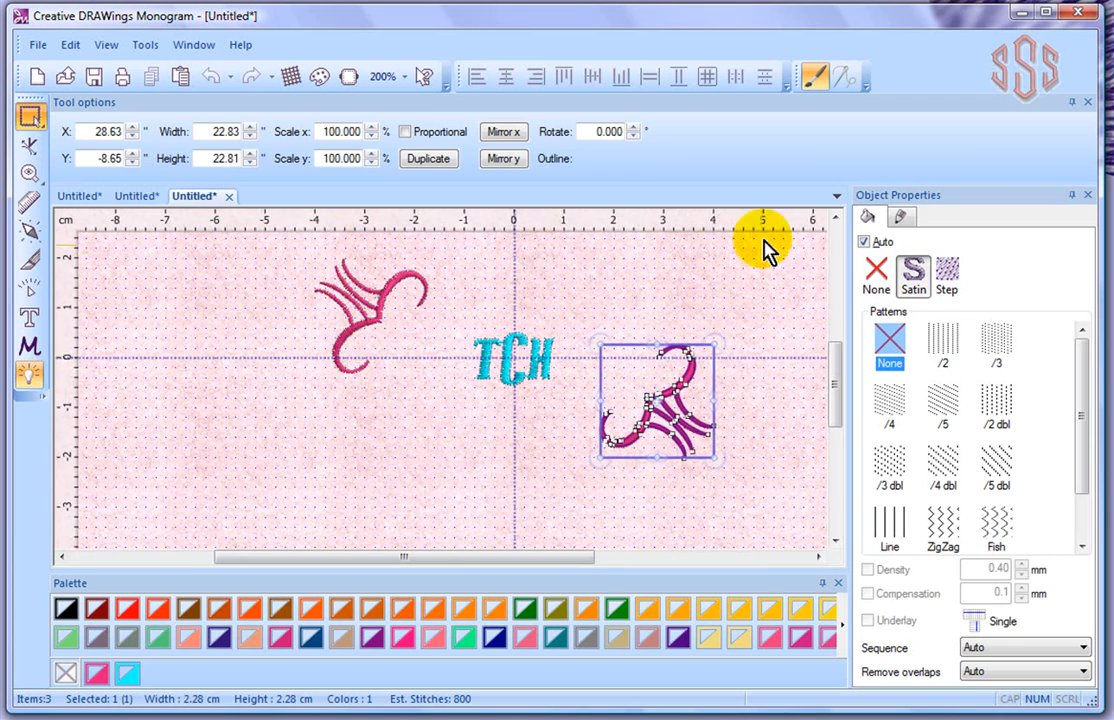
scroll(830, 226, up, 3)
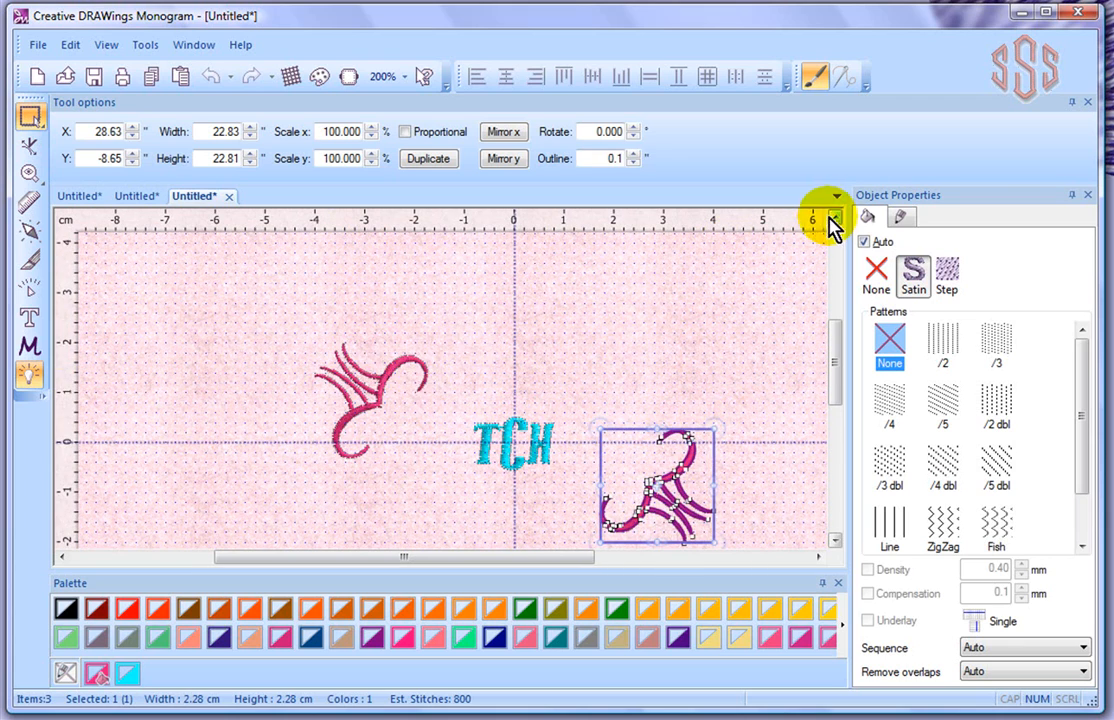
click(392, 385)
scroll(366, 397, up, 2)
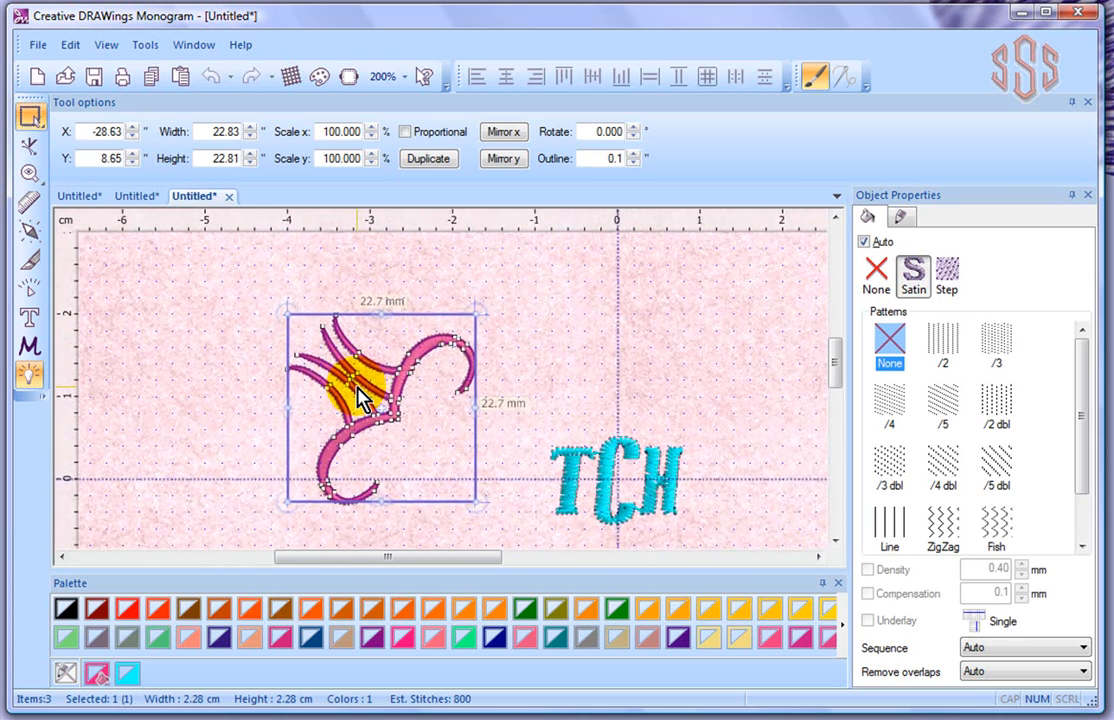
right_click(435, 355)
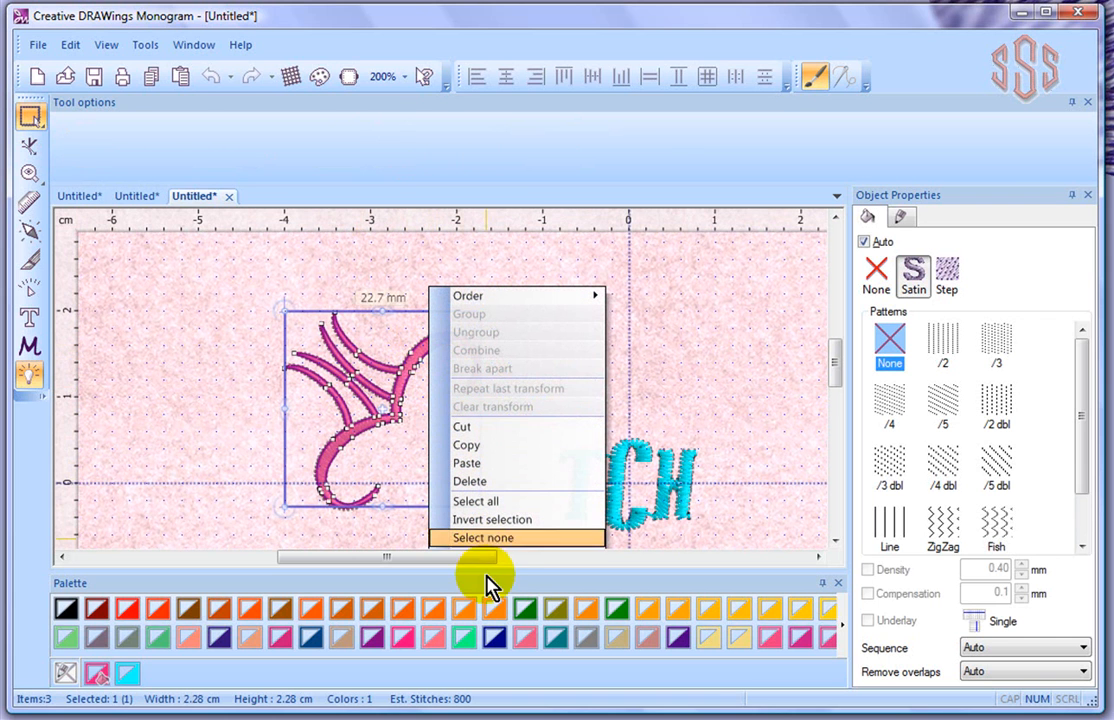
click(234, 309)
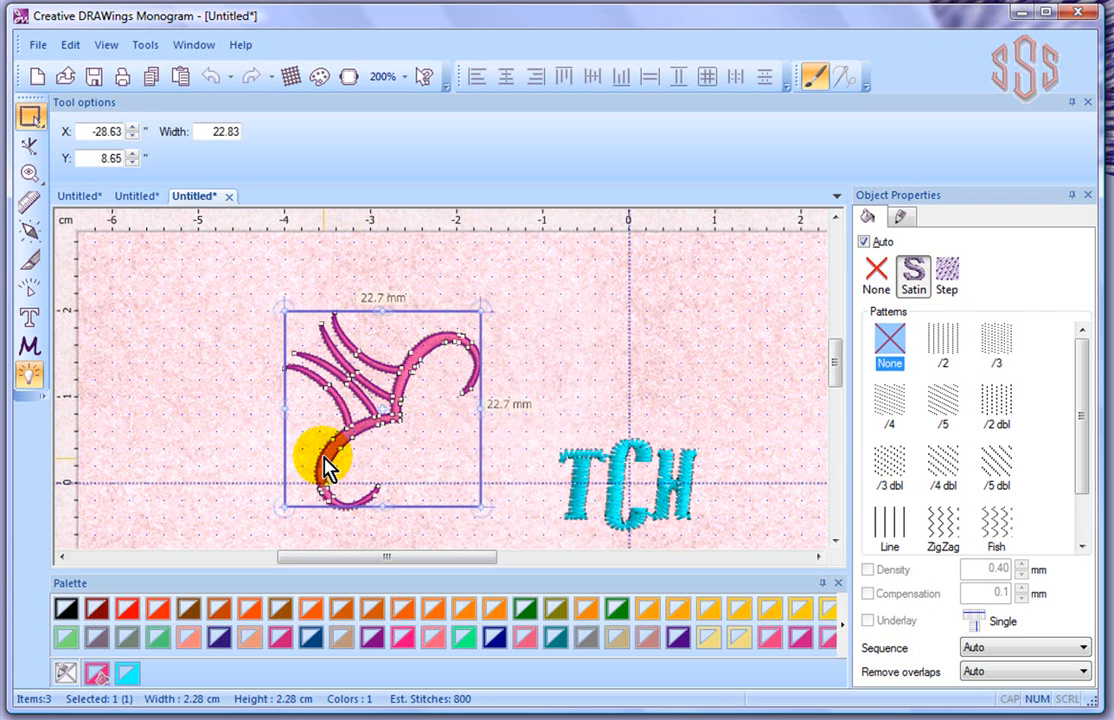
drag(330, 465, 293, 428)
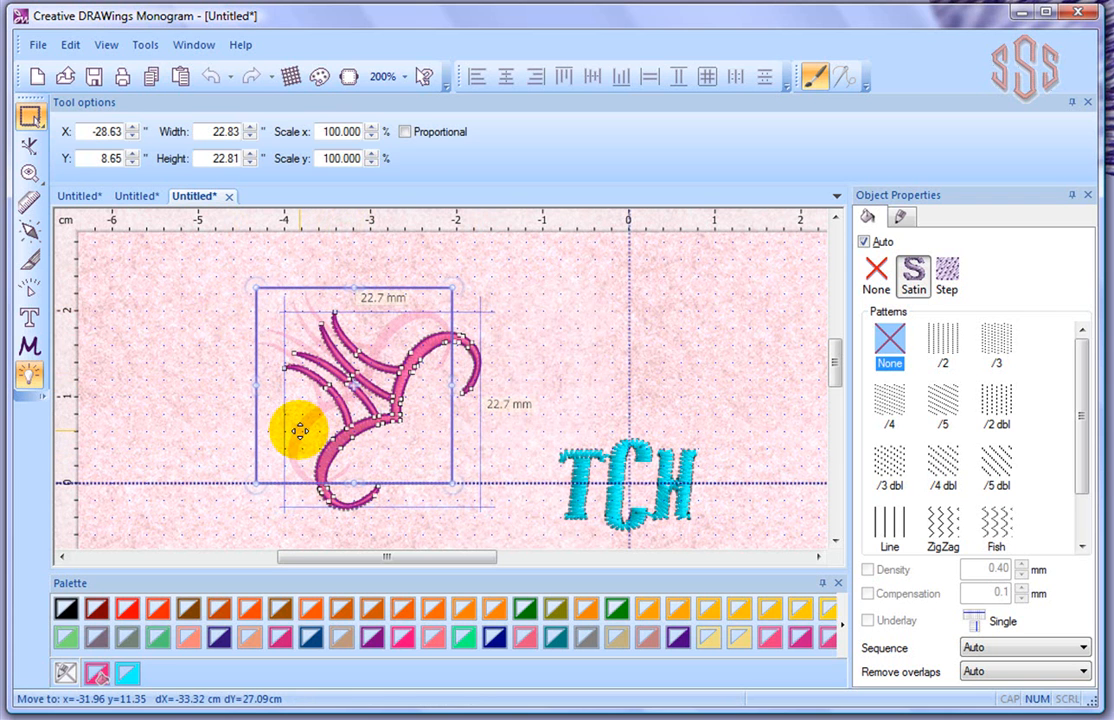
click(187, 348)
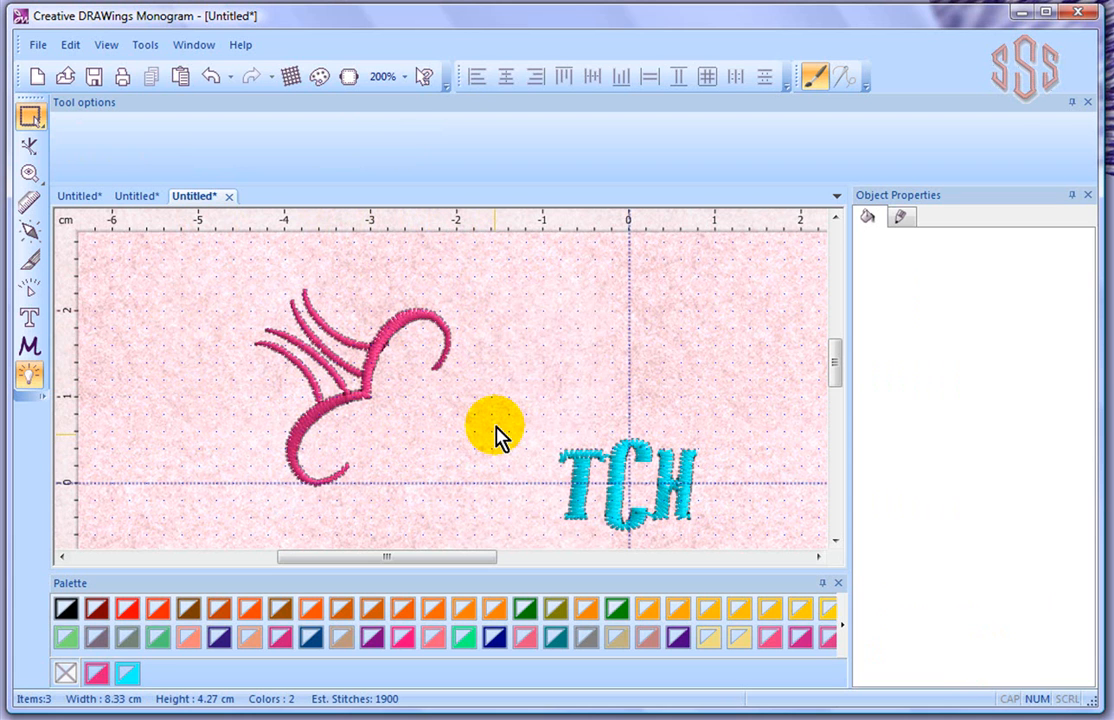
Step: Change the center monogram to Template 11 with the text ABC, and clear the selection
click(622, 478)
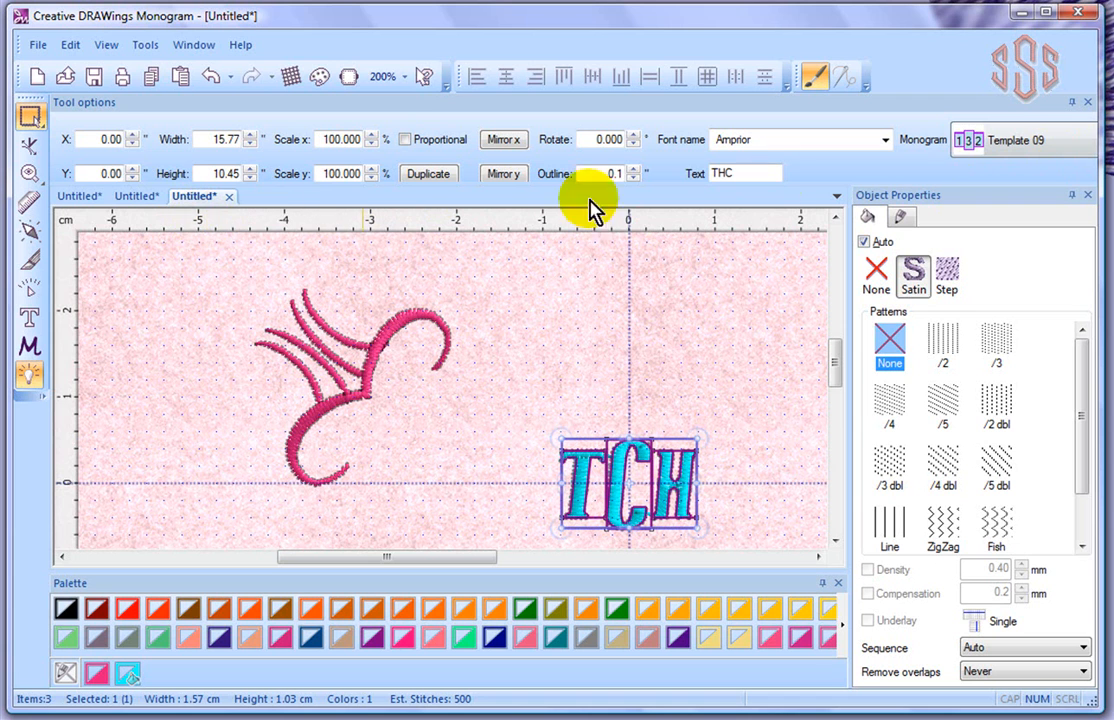
click(1047, 147)
click(1003, 236)
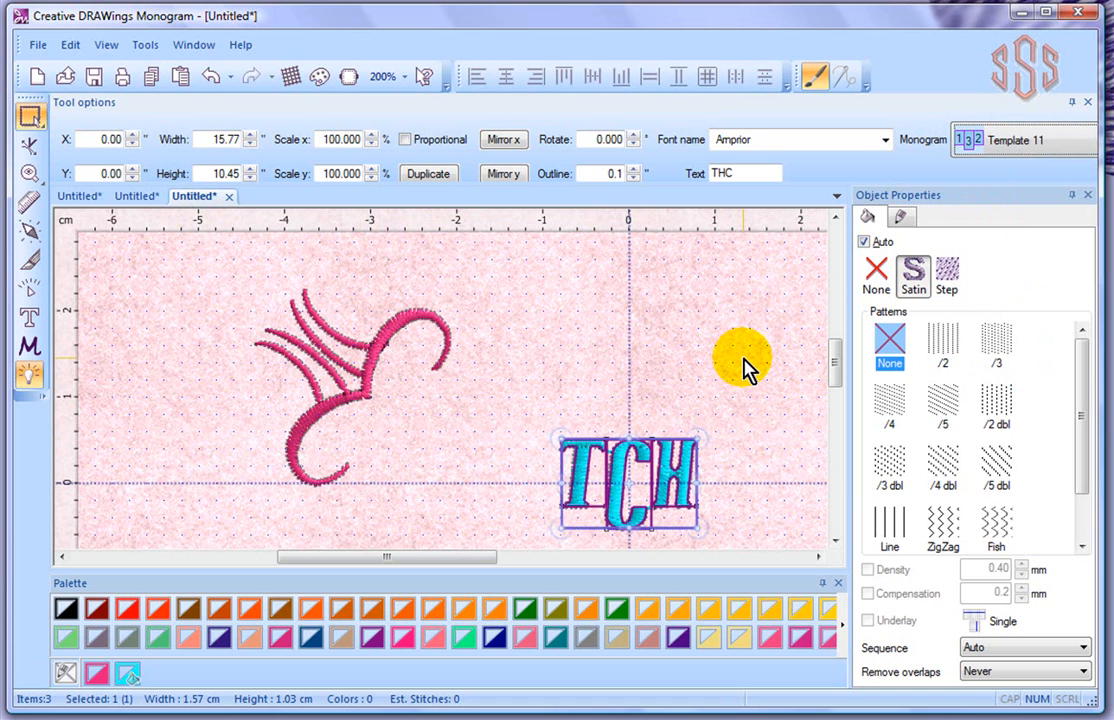
double_click(744, 174)
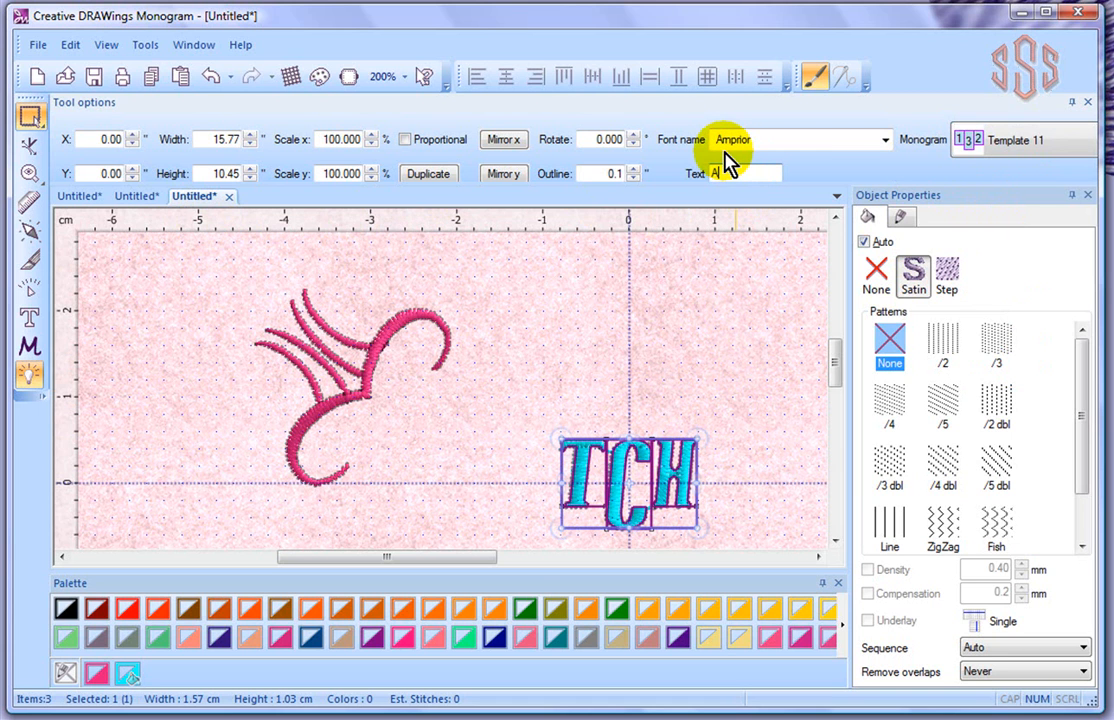
click(696, 331)
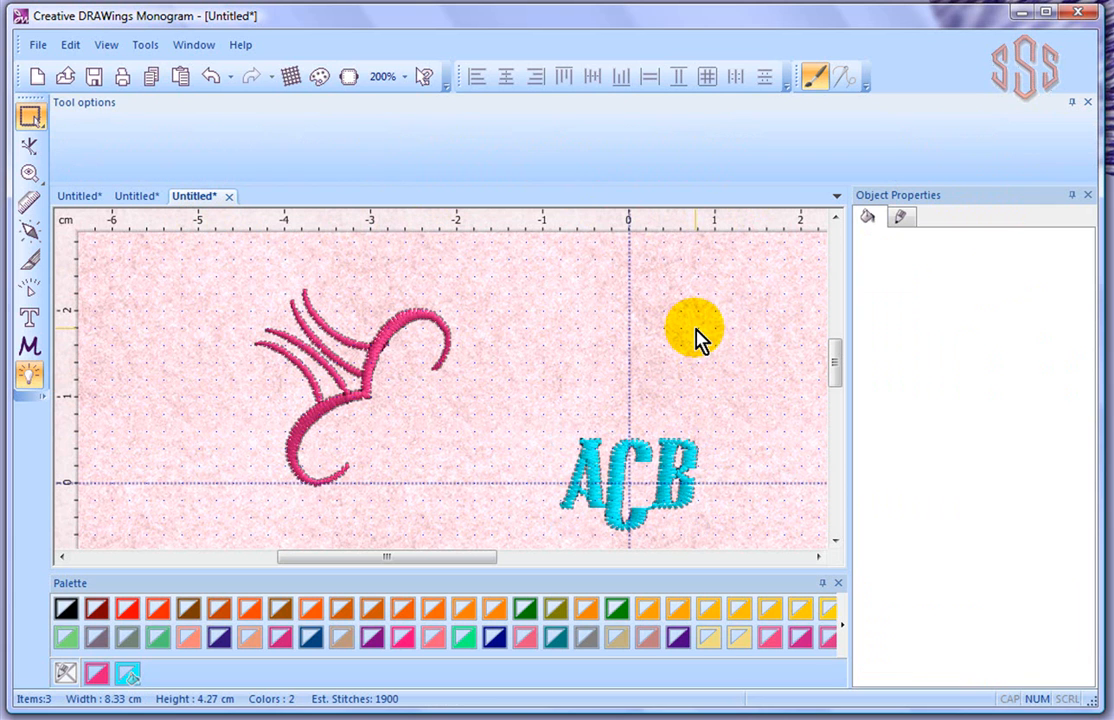
Step: Select the ABC monogram between the corner ornaments with rectangle selection
click(672, 484)
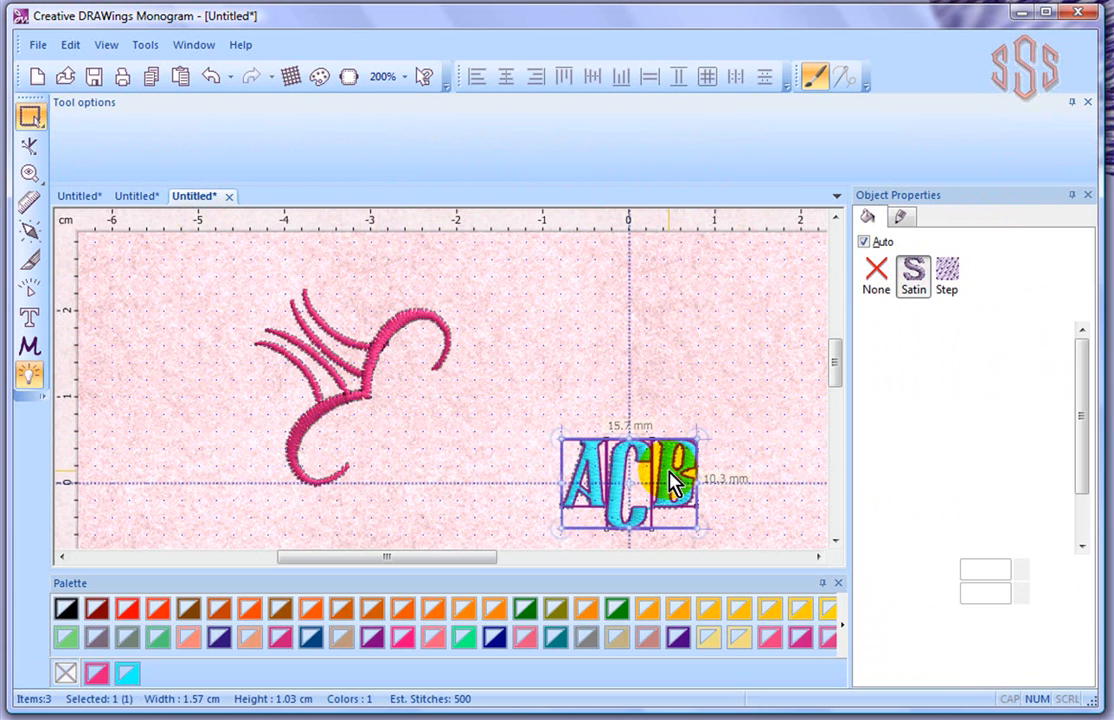
scroll(760, 420, down, 2)
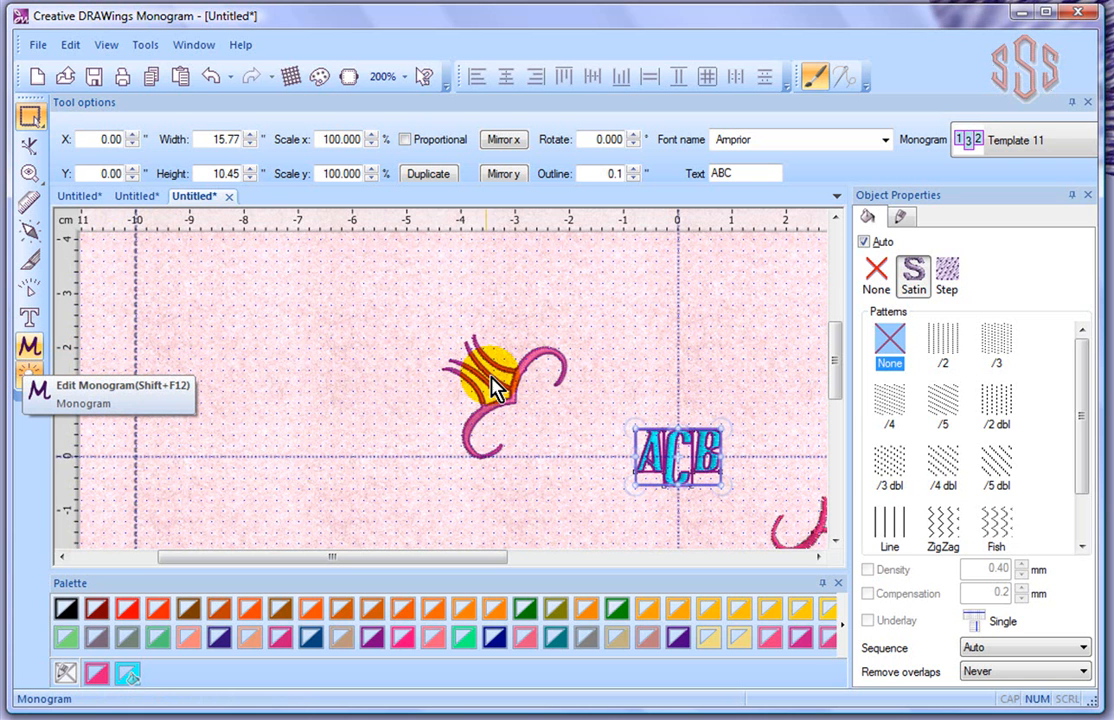
click(269, 331)
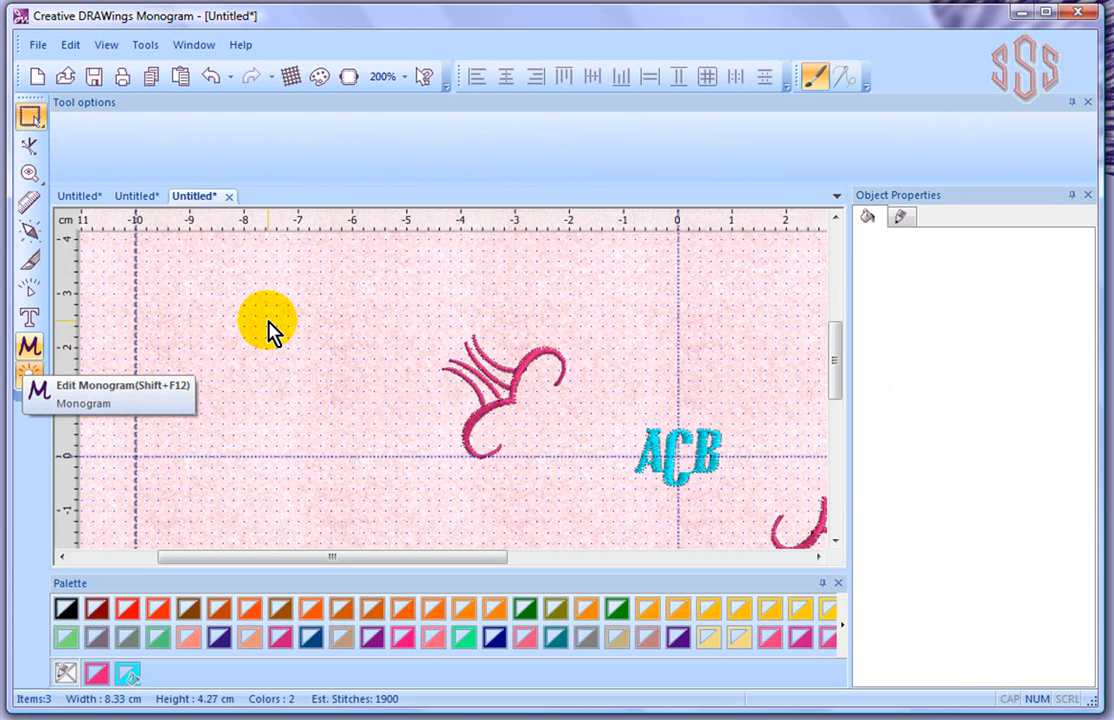
click(672, 455)
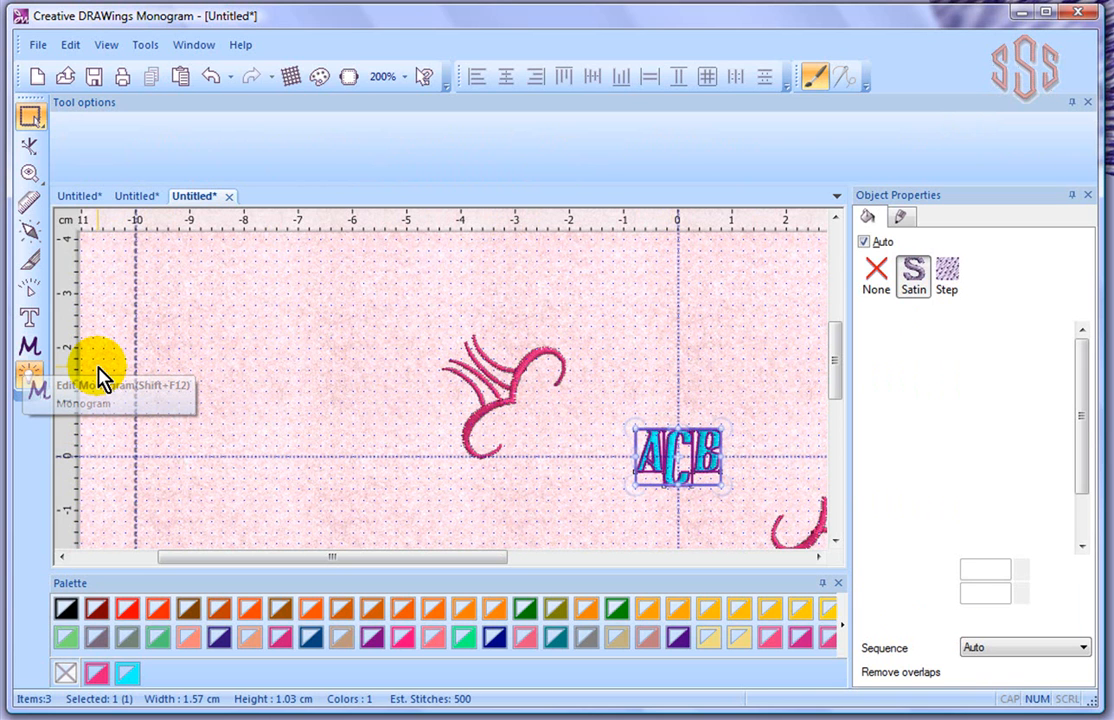
click(31, 118)
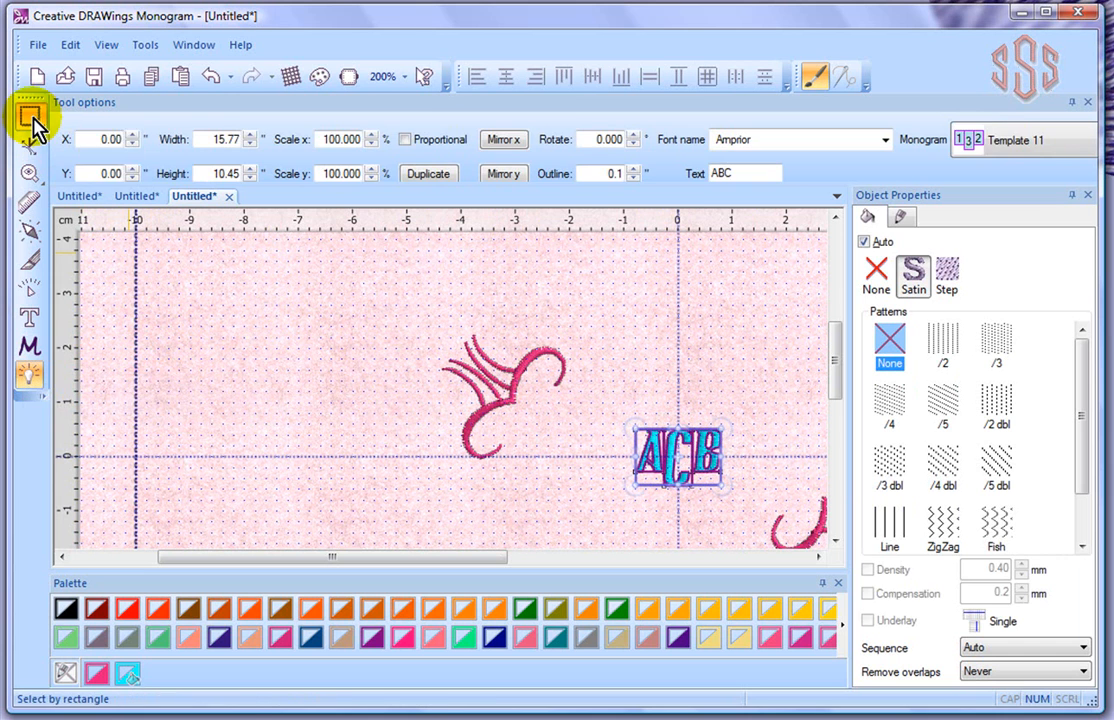